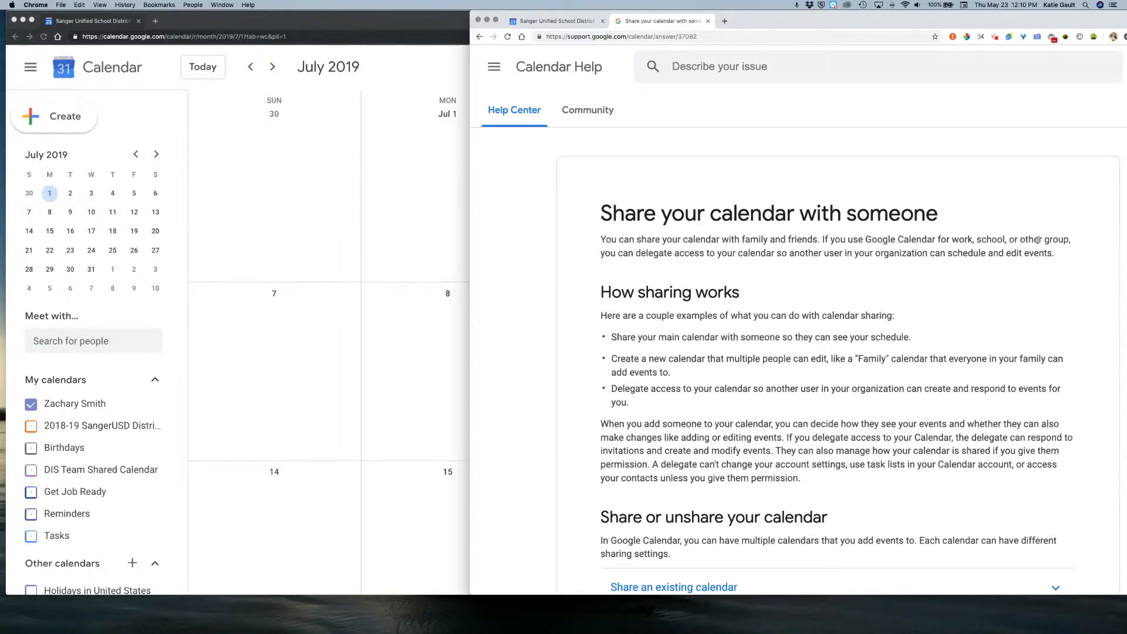
- Read the help article's point about delegating calendar access and its "Delegate your calendar" instructions
scroll(959, 238, down, 3)
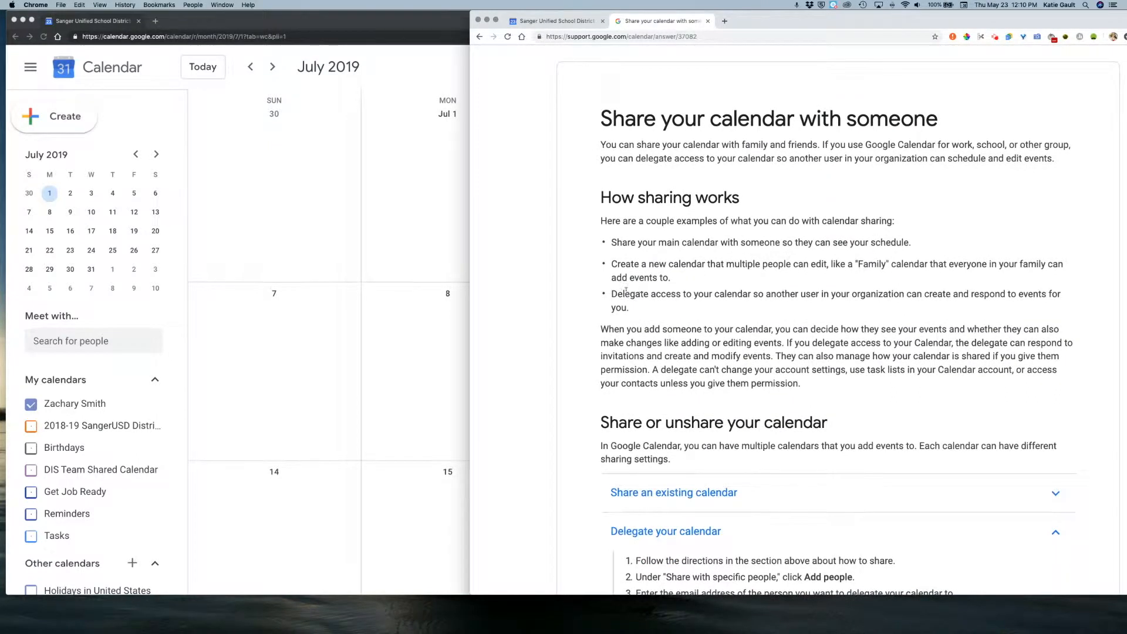
drag(611, 295, 659, 312)
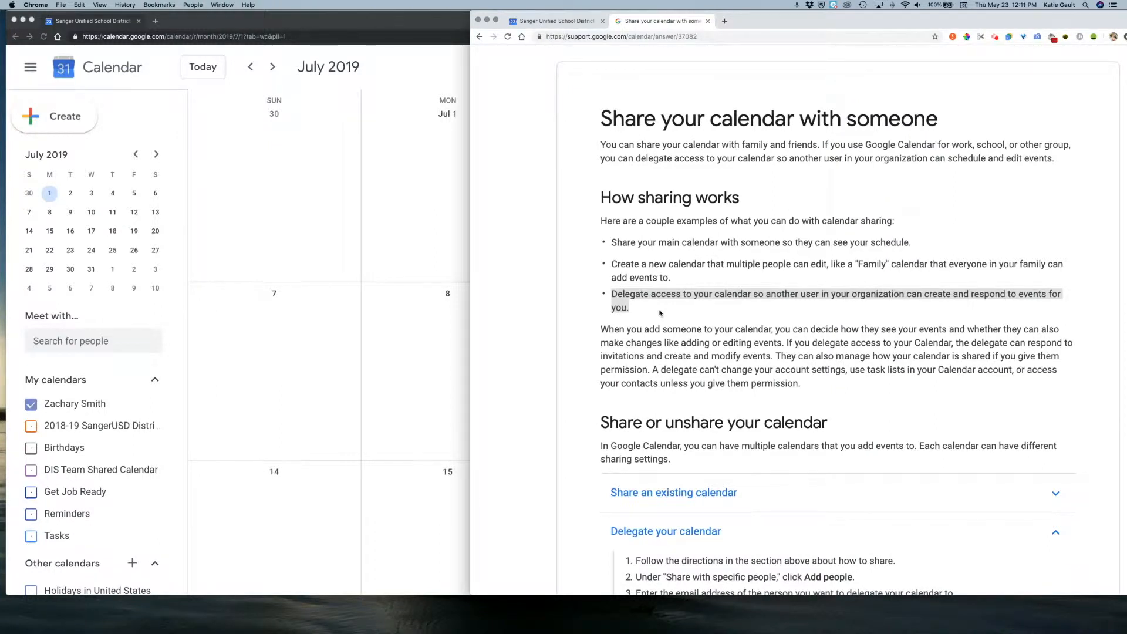
scroll(660, 313, down, 5)
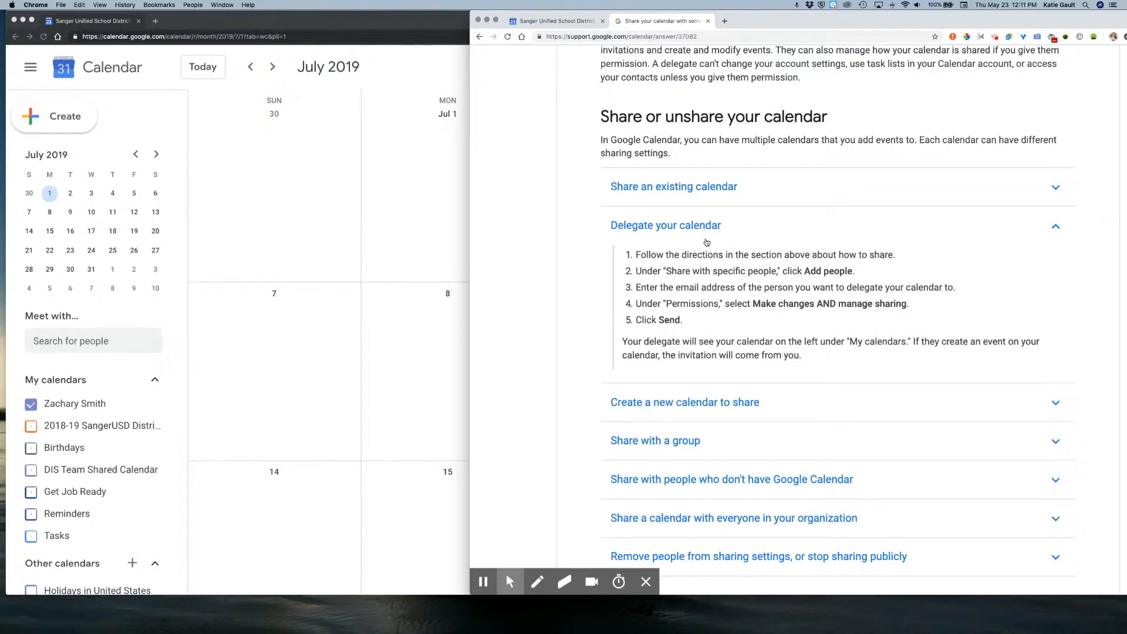
- Switch to the calendar owner's browser window and open the settings and sharing of the owner's main calendar
click(392, 29)
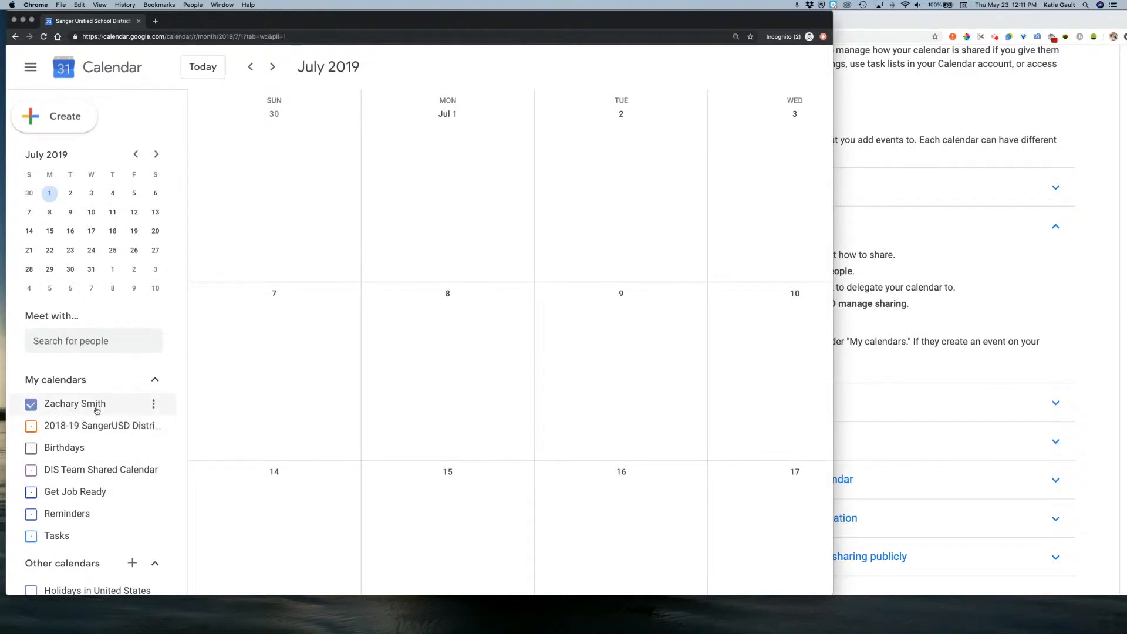
click(152, 409)
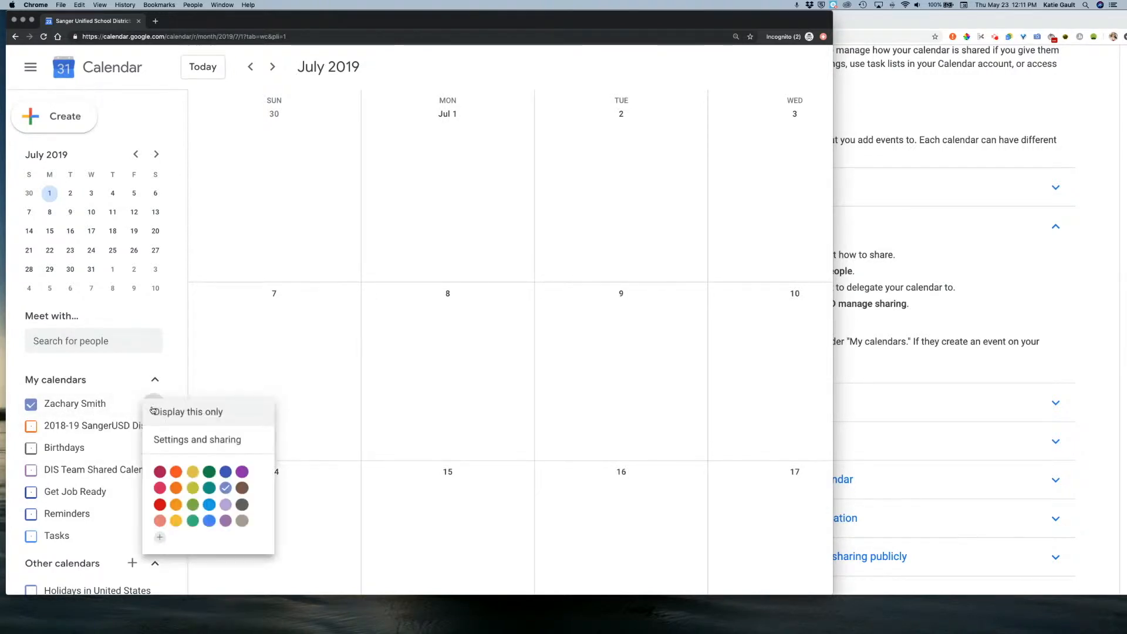
click(171, 445)
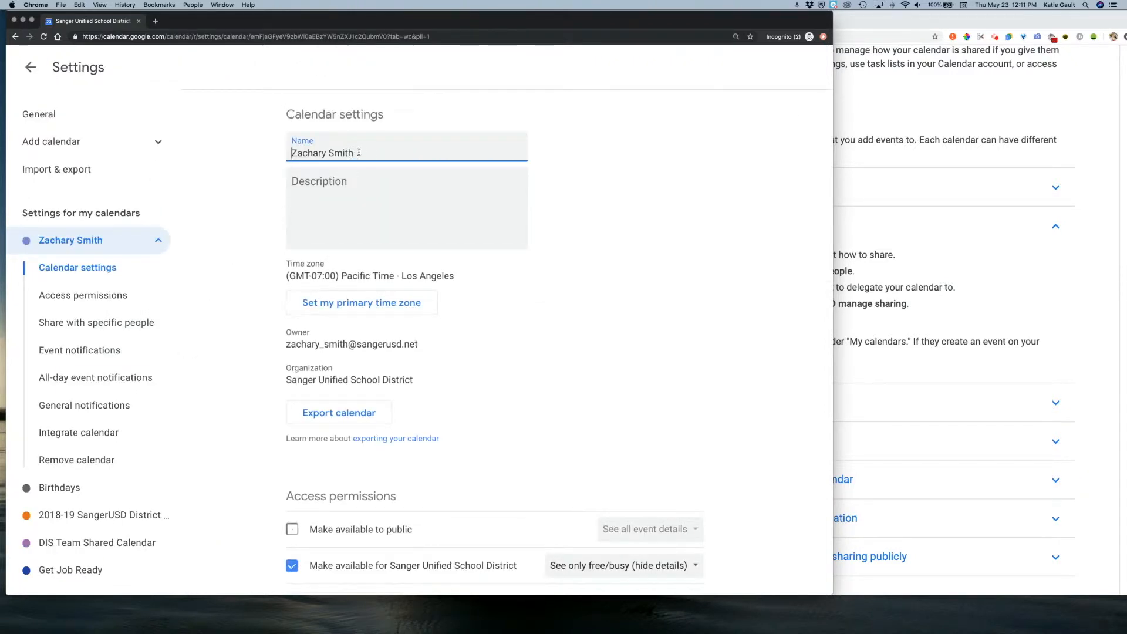
- Review the calendar's owner, access permissions and the list of specific people it is shared with
click(282, 338)
drag(420, 345, 286, 345)
click(285, 344)
scroll(377, 258, down, 3)
scroll(378, 257, down, 6)
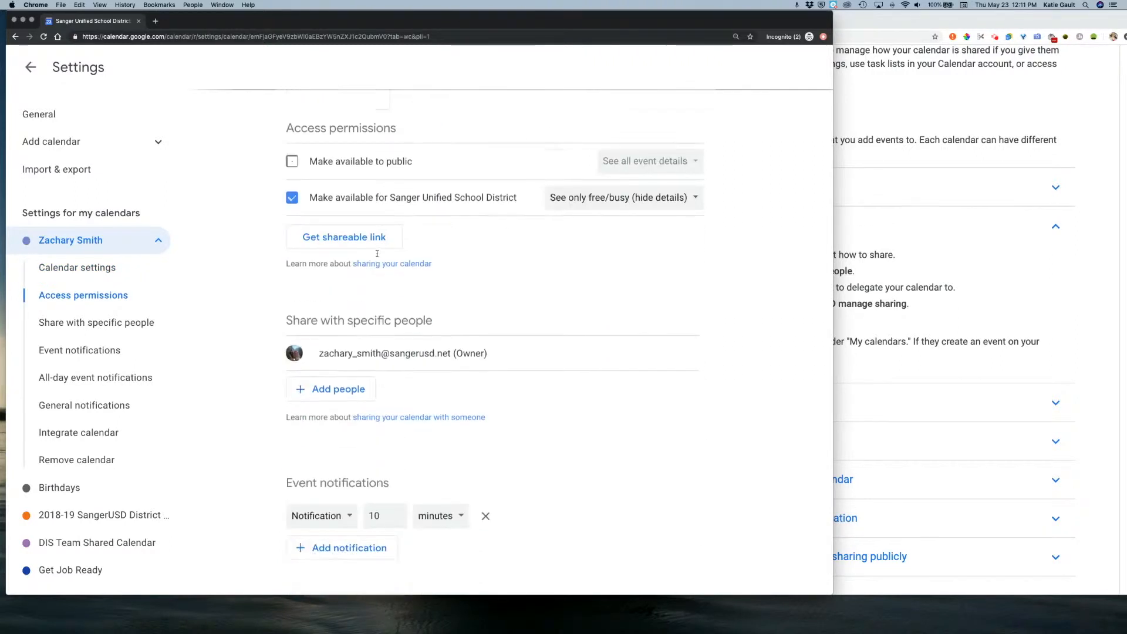
scroll(371, 258, down, 1)
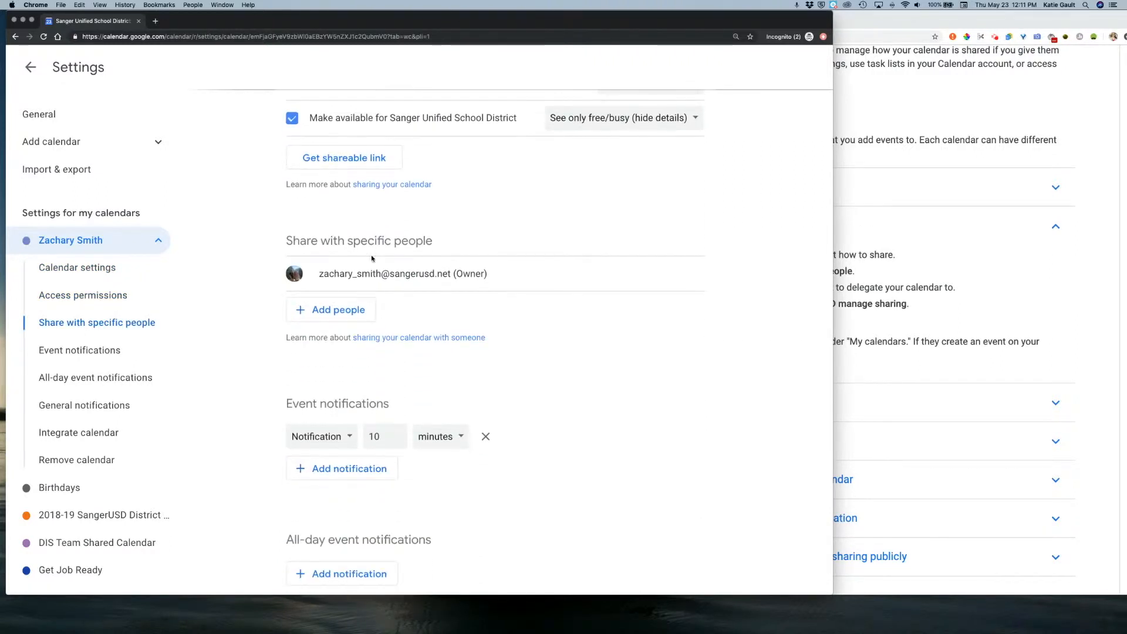
scroll(372, 258, up, 2)
drag(319, 317, 502, 320)
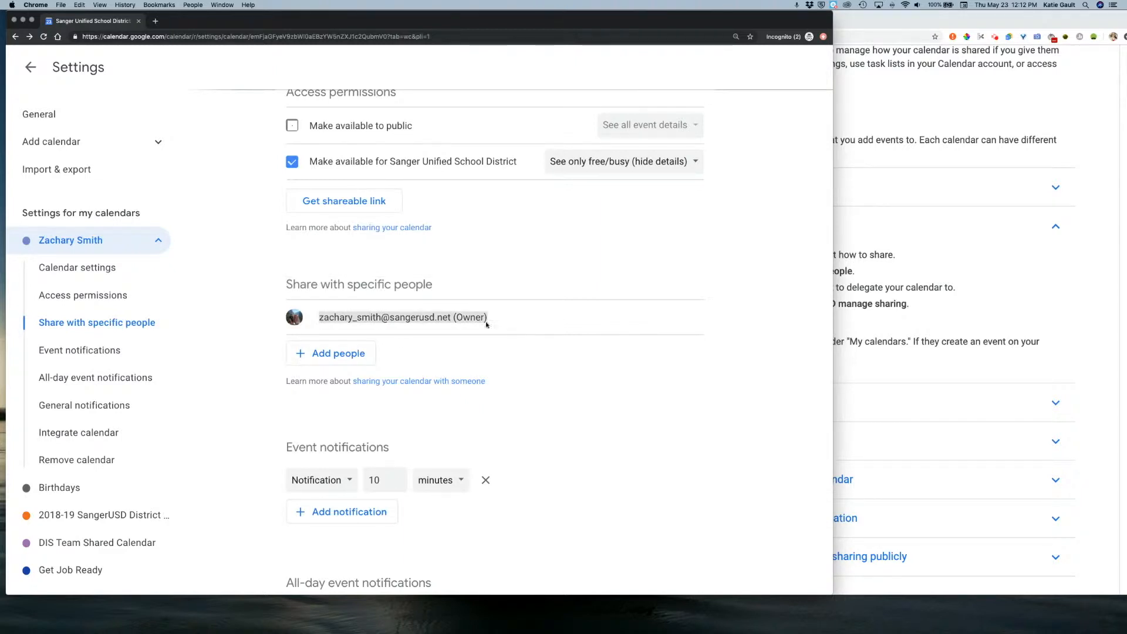
- Start sharing the calendar with a specific person and add the delegate by their e-mail address
click(346, 355)
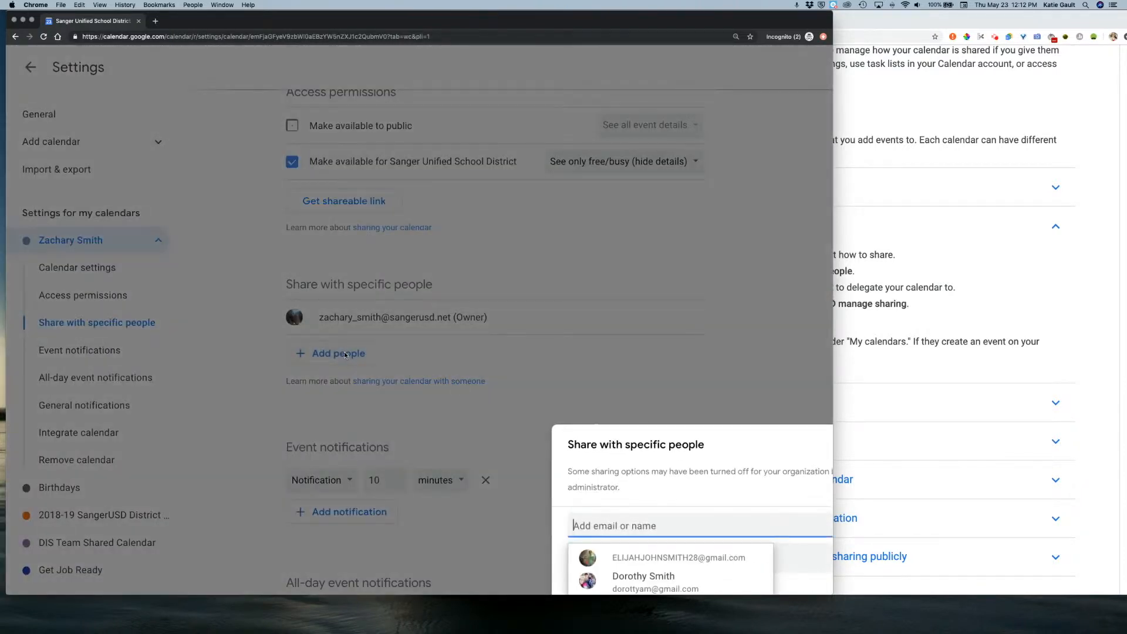
key(super+minus)
key(super+minus)
key(super+minus)
key(super+minus)
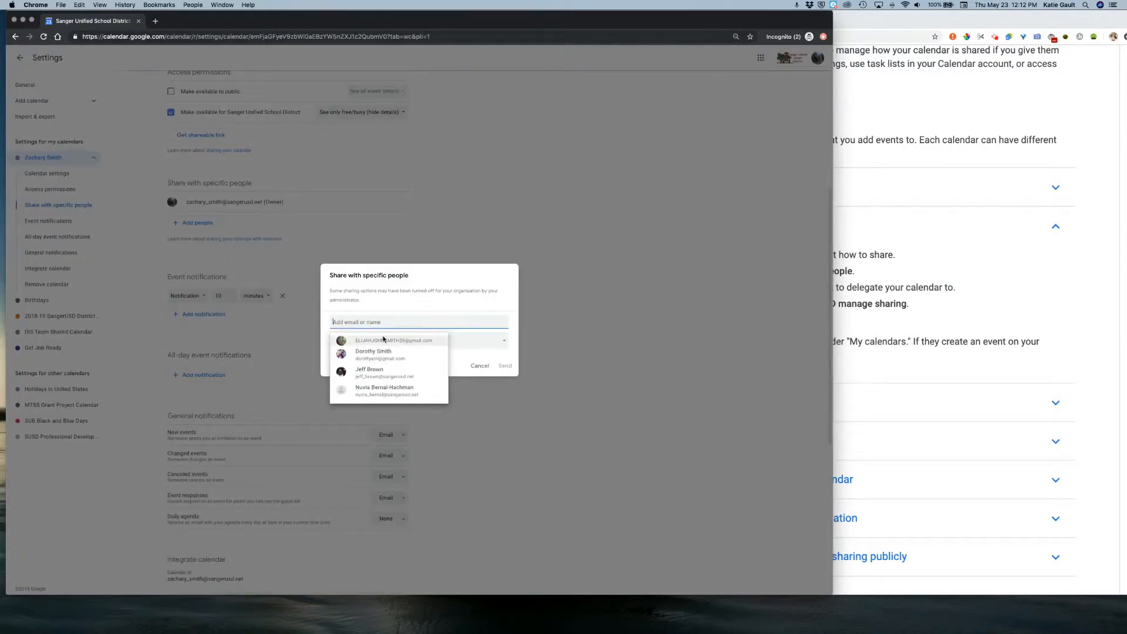
text(katie_ga)
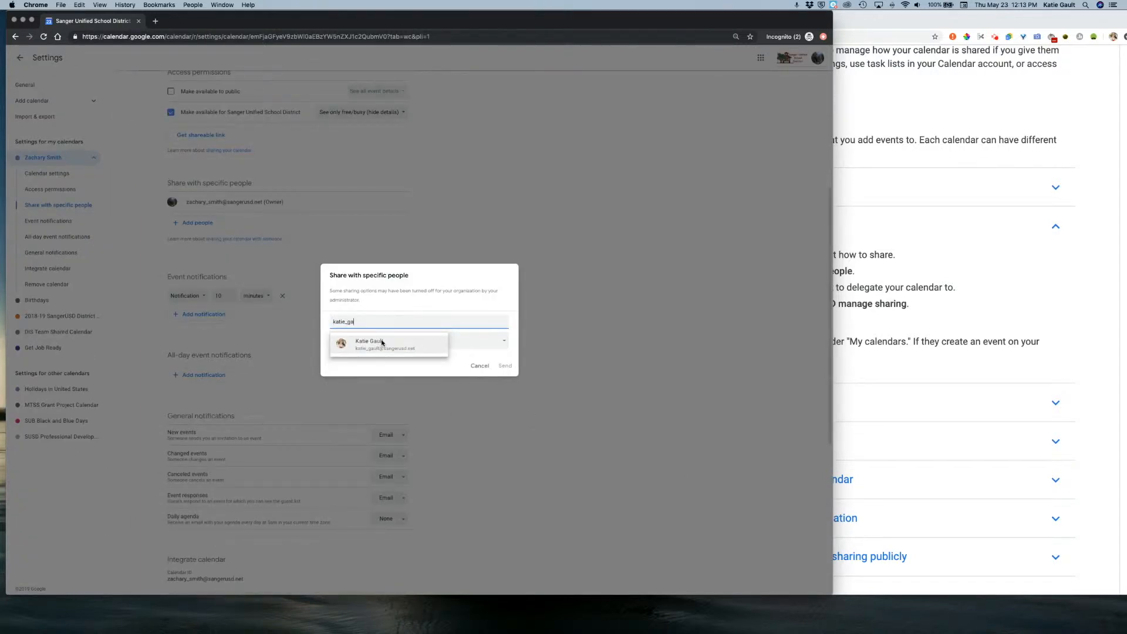
click(380, 345)
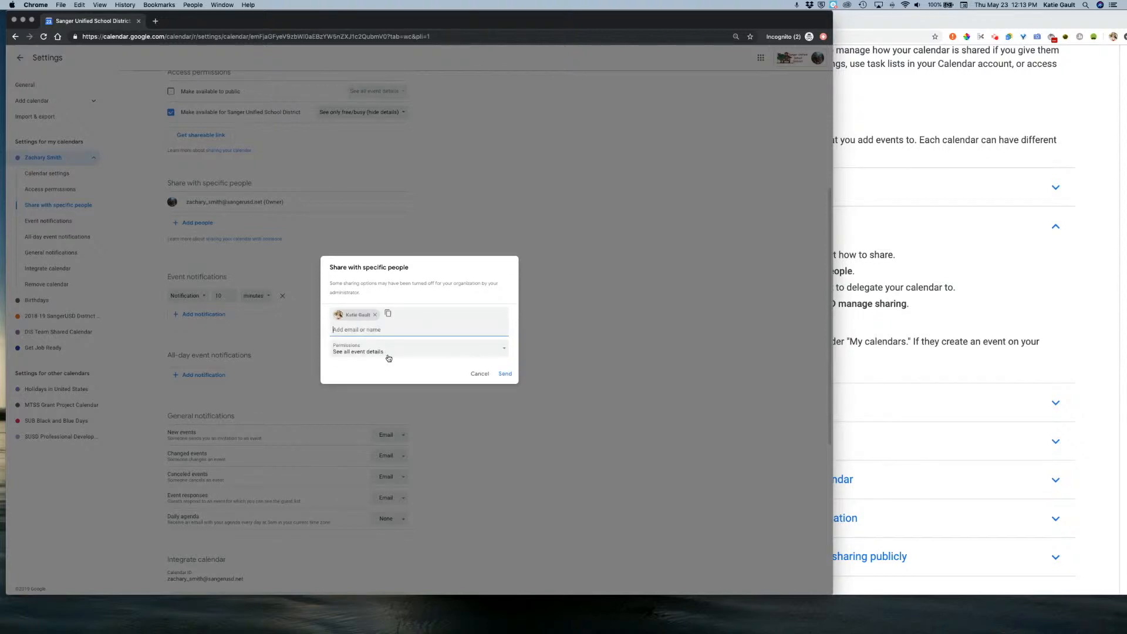
- Give the delegate the "Make changes and manage sharing" permission and send the invitation
click(387, 352)
scroll(391, 379, up, 10)
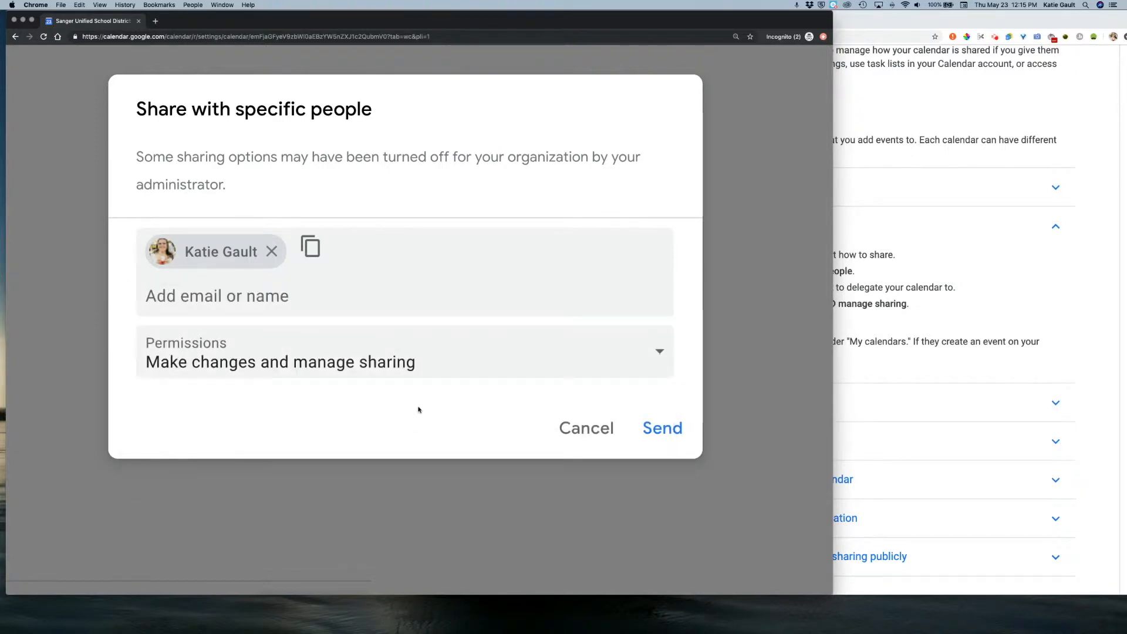
click(661, 428)
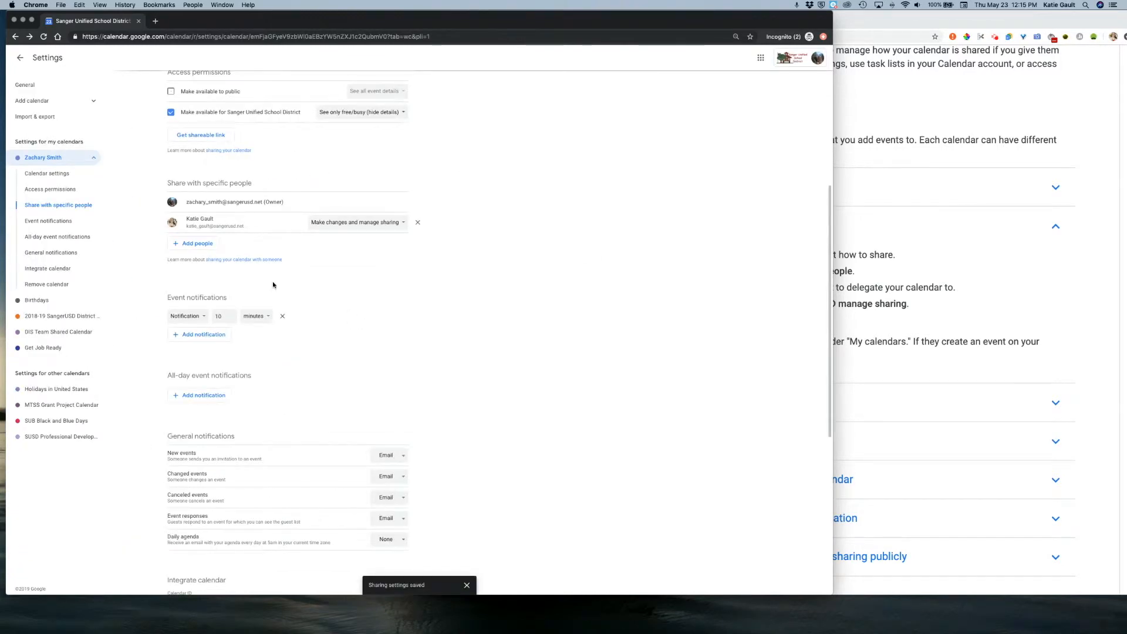
- Check the delegate's entry and permission in the list of people the calendar is shared with
key(super+equal)
key(super+equal)
key(super+equal)
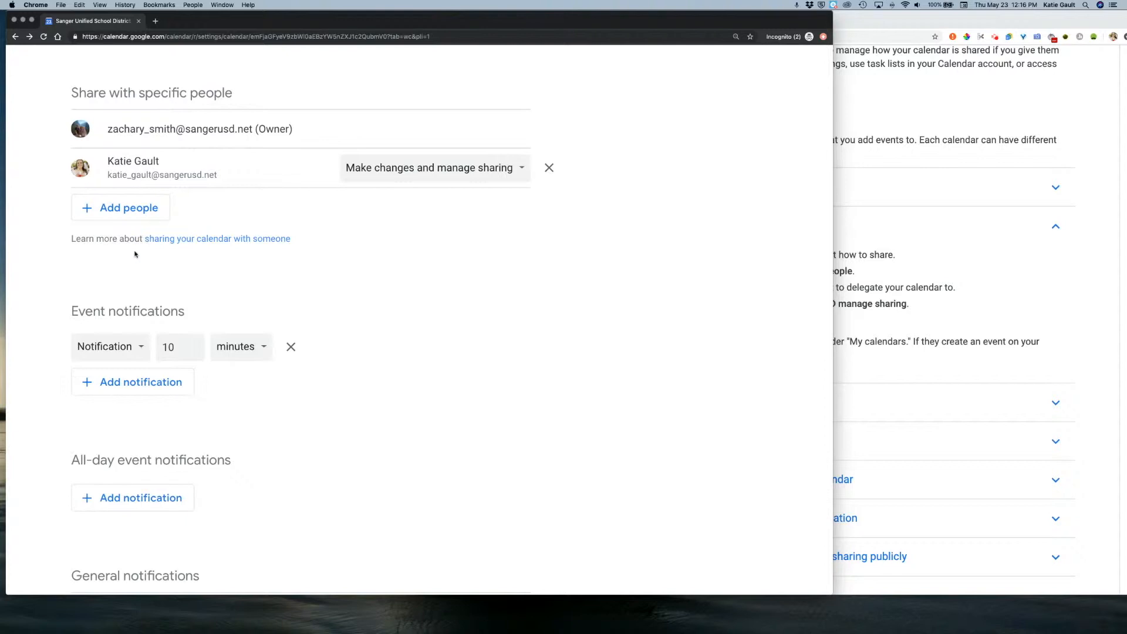
key(super+minus)
key(super+minus)
key(super+minus)
key(super+minus)
- Remove the existing event notification and add a new one at 10 minutes
scroll(154, 280, down, 2)
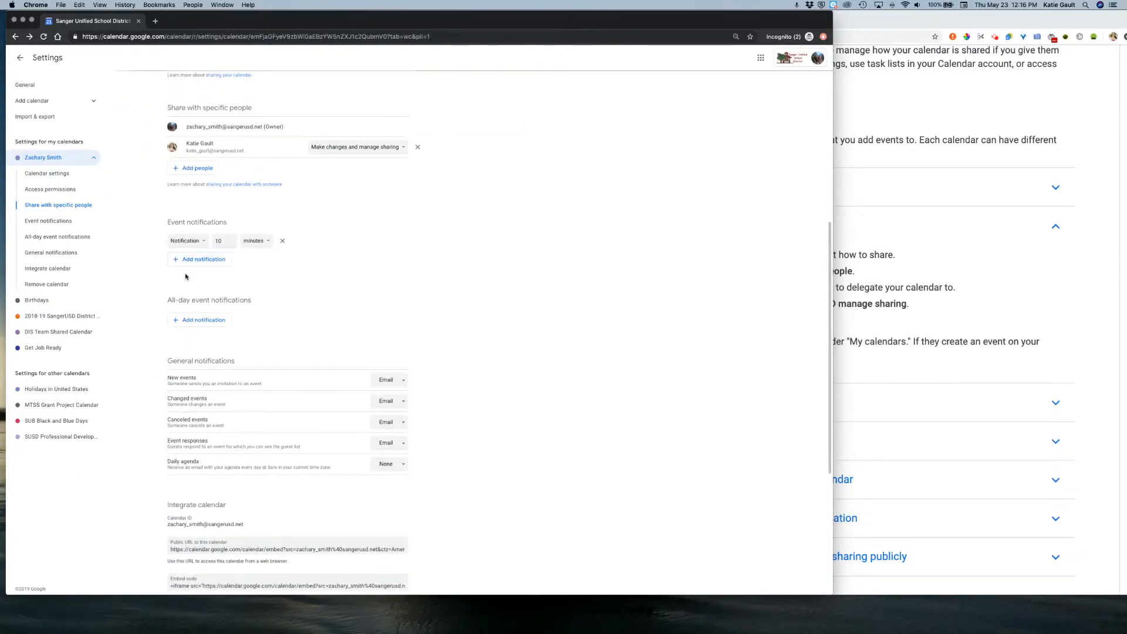
scroll(185, 274, down, 1)
scroll(185, 276, down, 1)
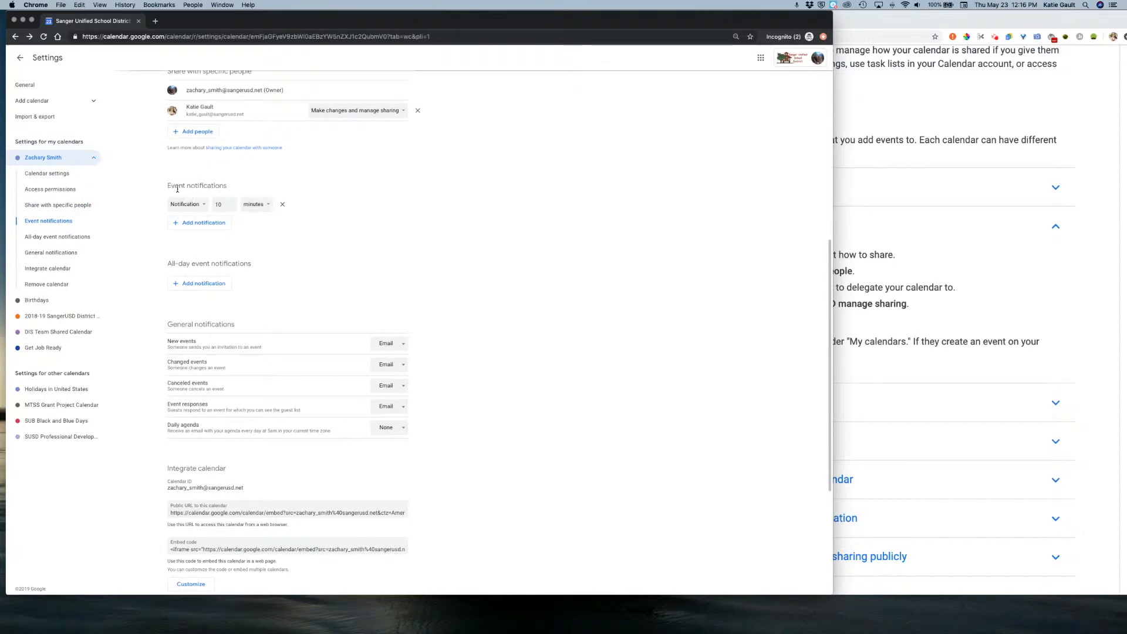
scroll(174, 188, up, 5)
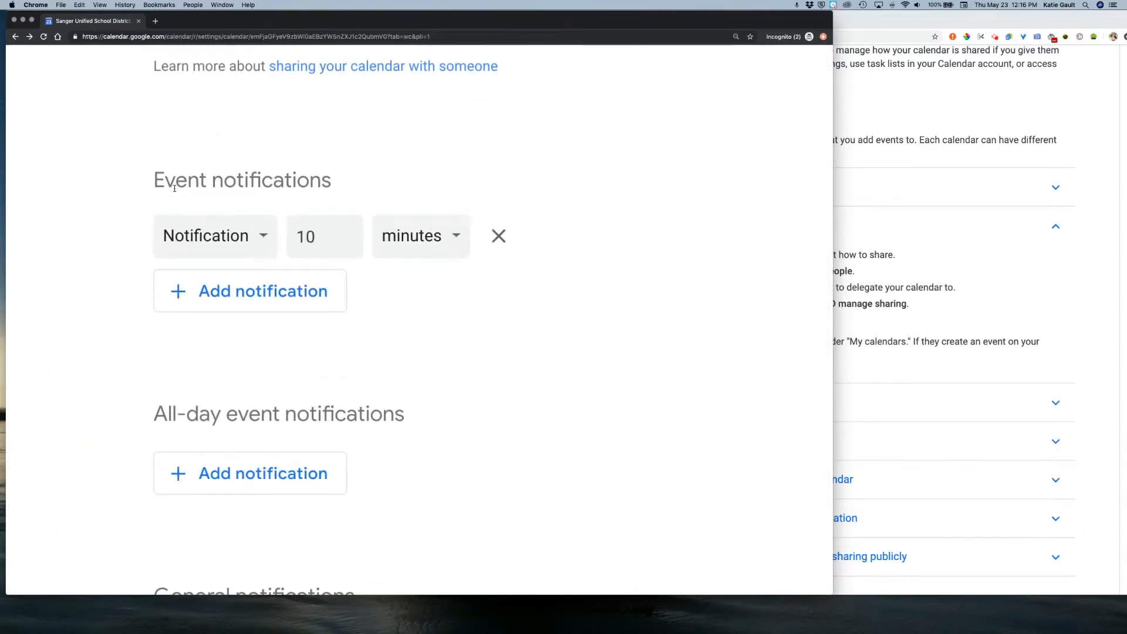
click(500, 237)
click(276, 240)
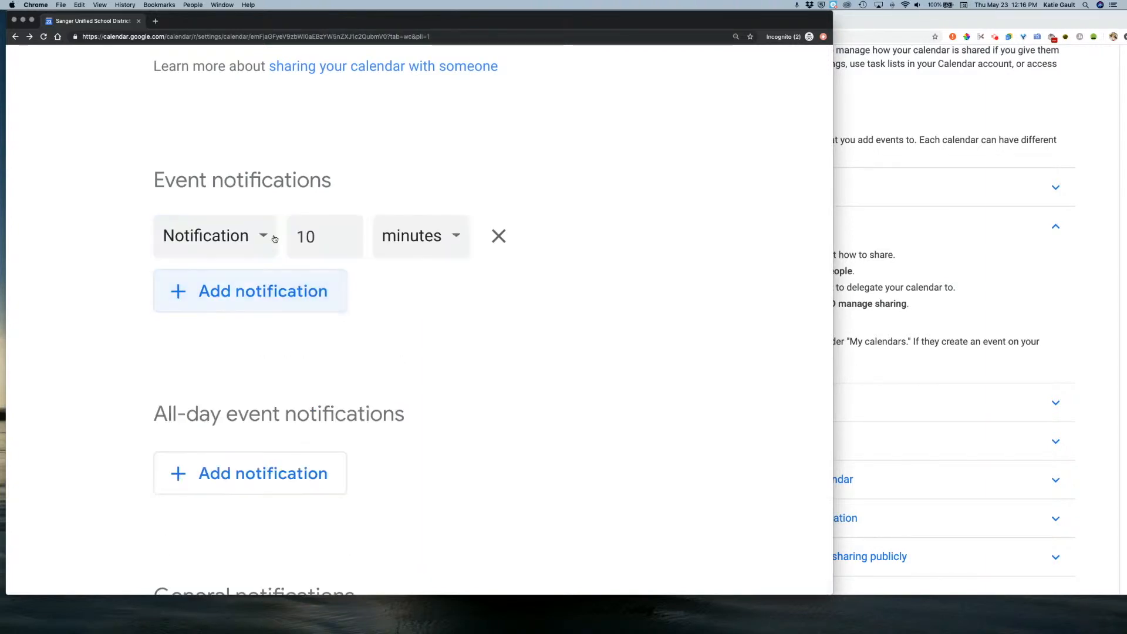
- Add a second event notification and set it to 1 hour before events
click(275, 289)
click(329, 292)
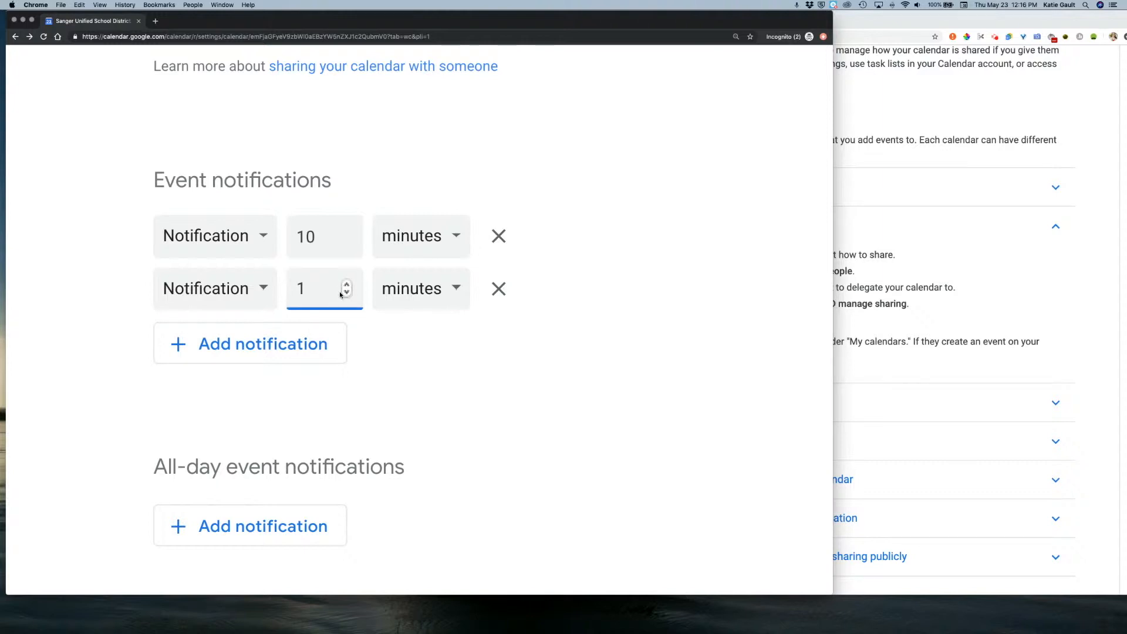
click(390, 289)
click(411, 330)
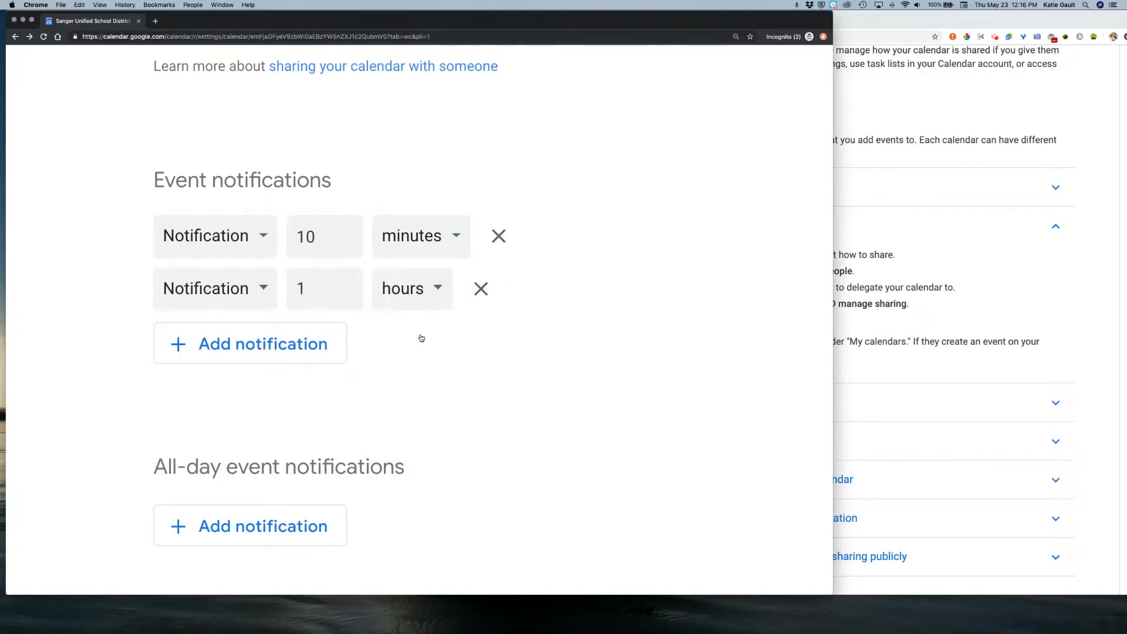
- Change the first event notification to 1 day before events
click(417, 248)
click(413, 313)
click(333, 239)
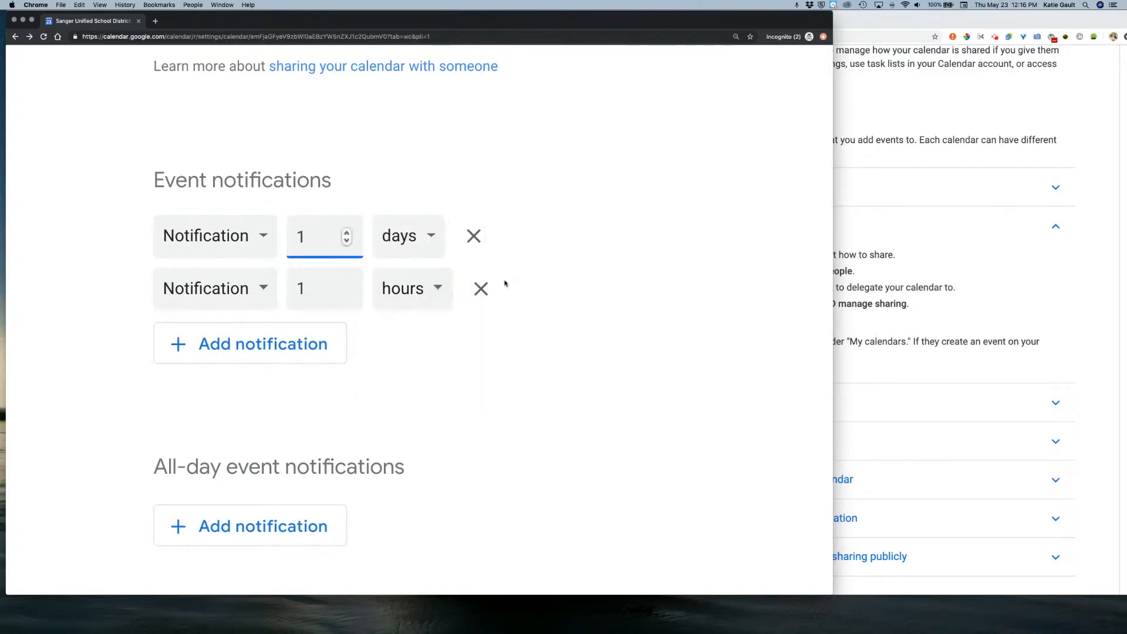
- Remove both event notifications from the calendar
click(480, 288)
click(473, 235)
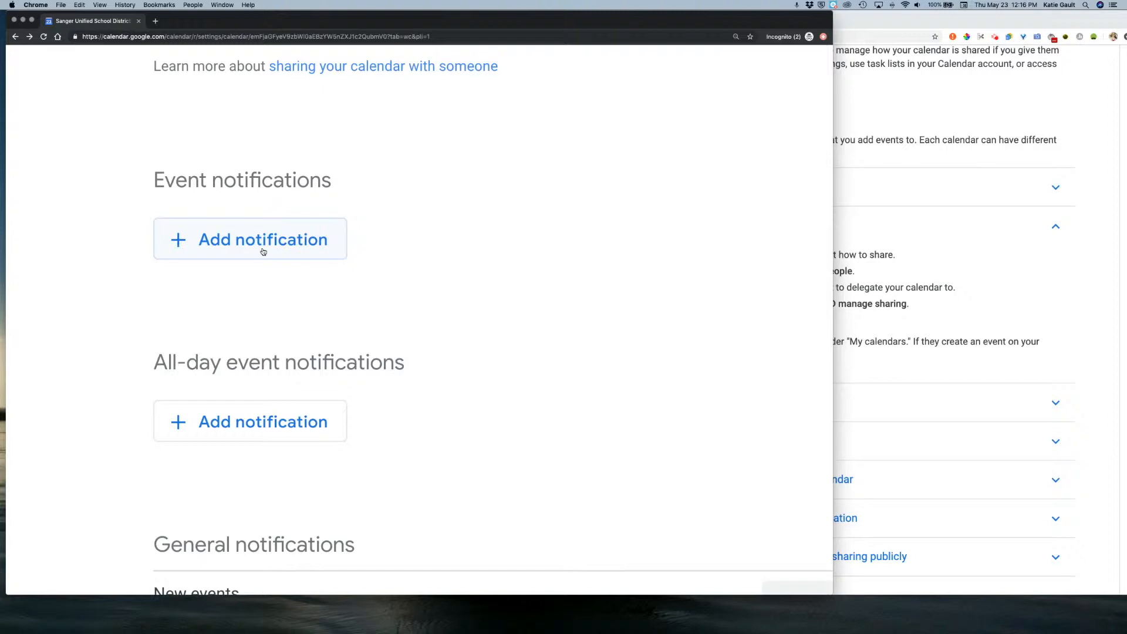
- Read through the general notification options for new, changed and canceled events and event responses
scroll(263, 251, down, 6)
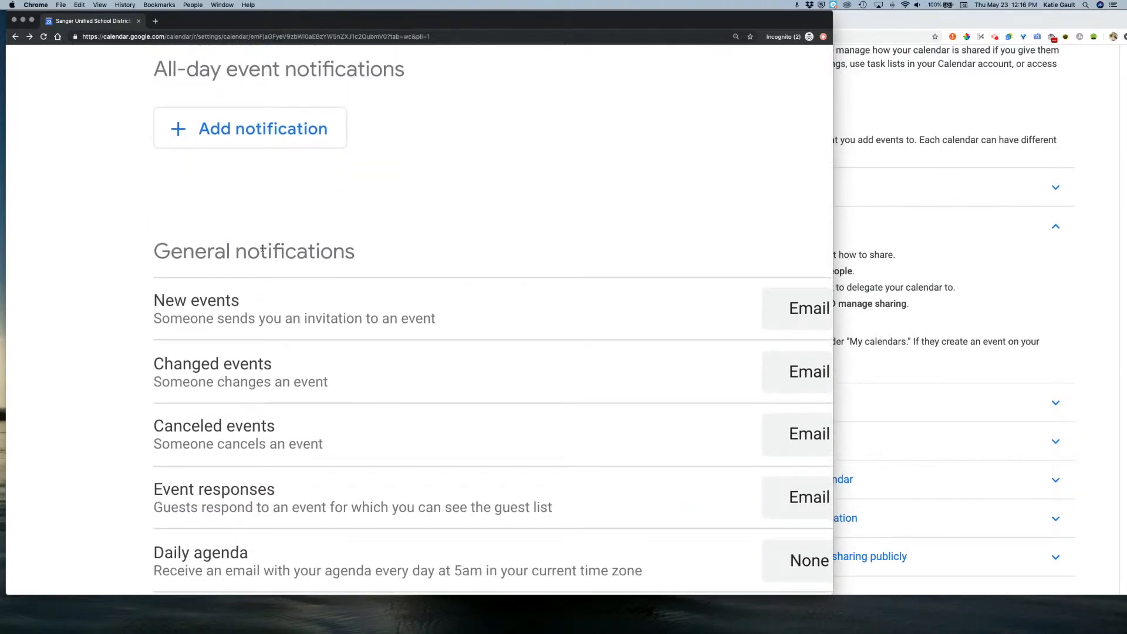
scroll(263, 249, right, 2)
scroll(265, 261, down, 1)
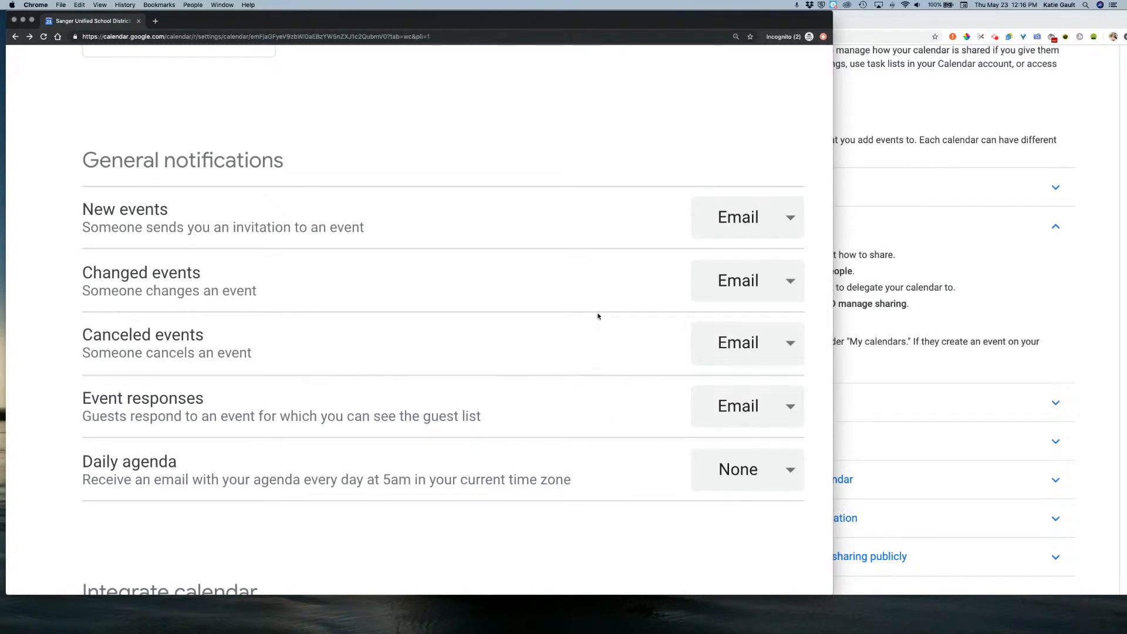
drag(135, 188, 722, 360)
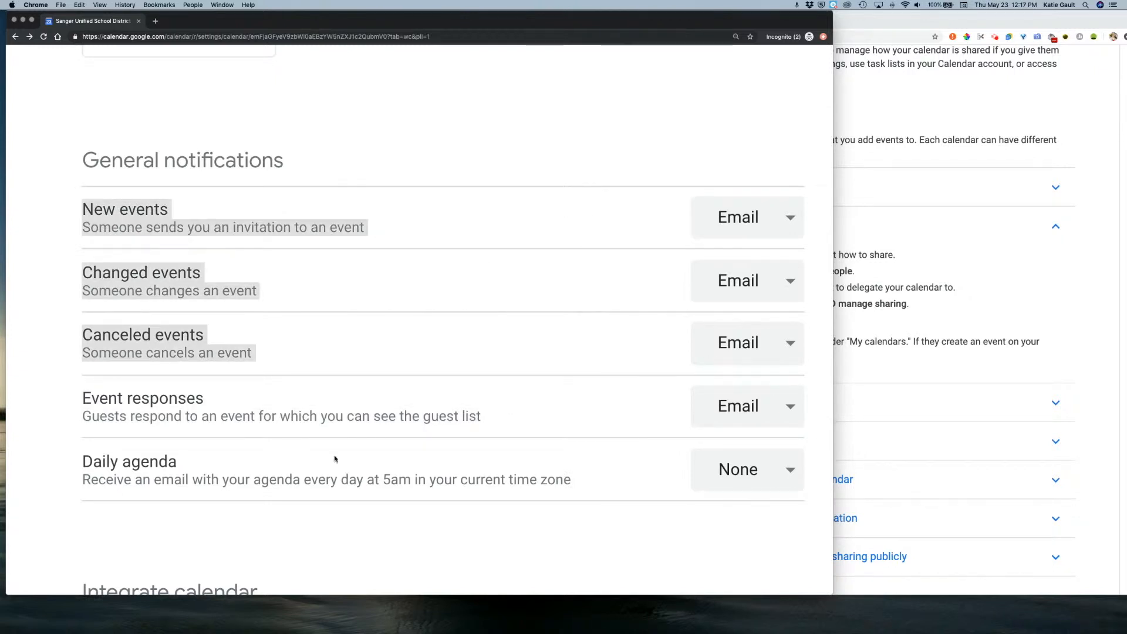
scroll(317, 457, down, 1)
triple_click(287, 395)
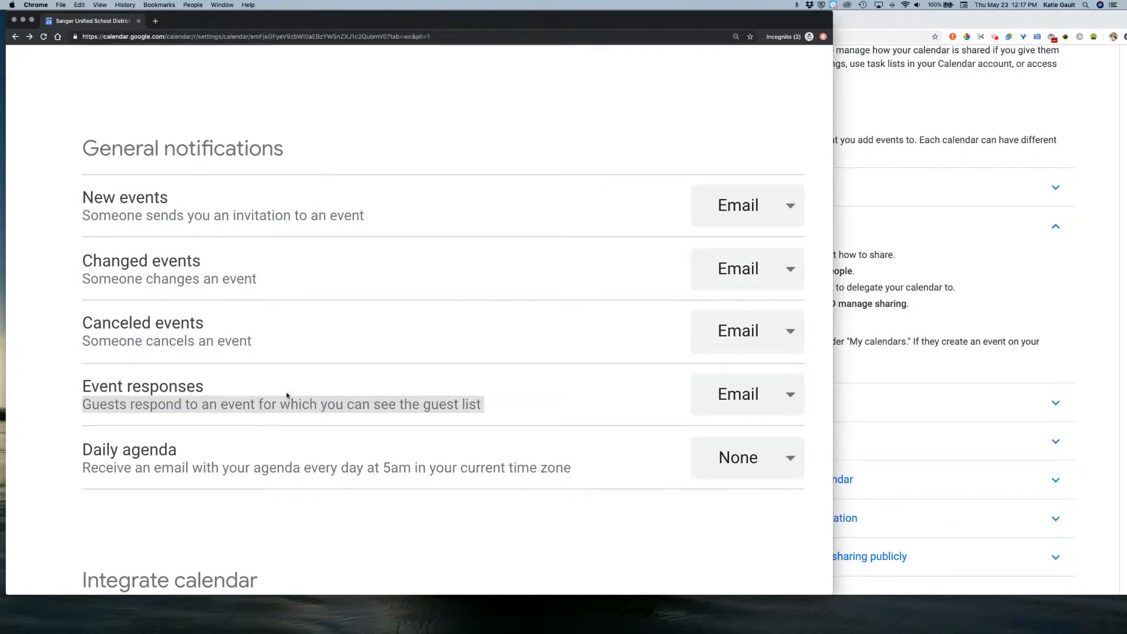
click(167, 401)
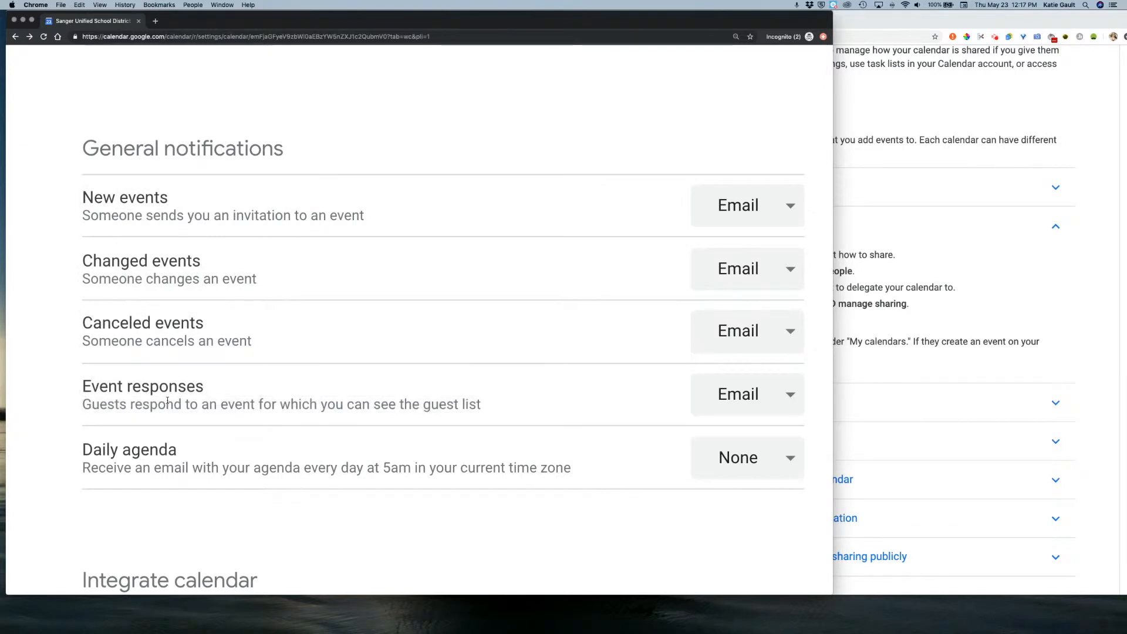
- Set the general notification for event responses to None
click(760, 391)
click(770, 446)
drag(84, 453, 175, 468)
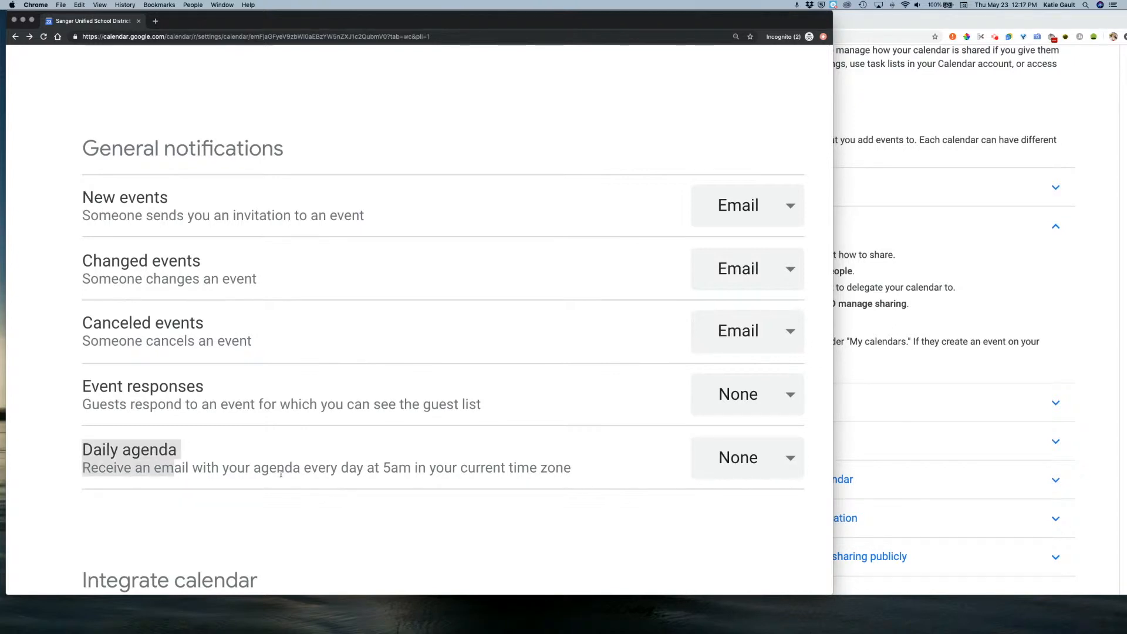
click(480, 443)
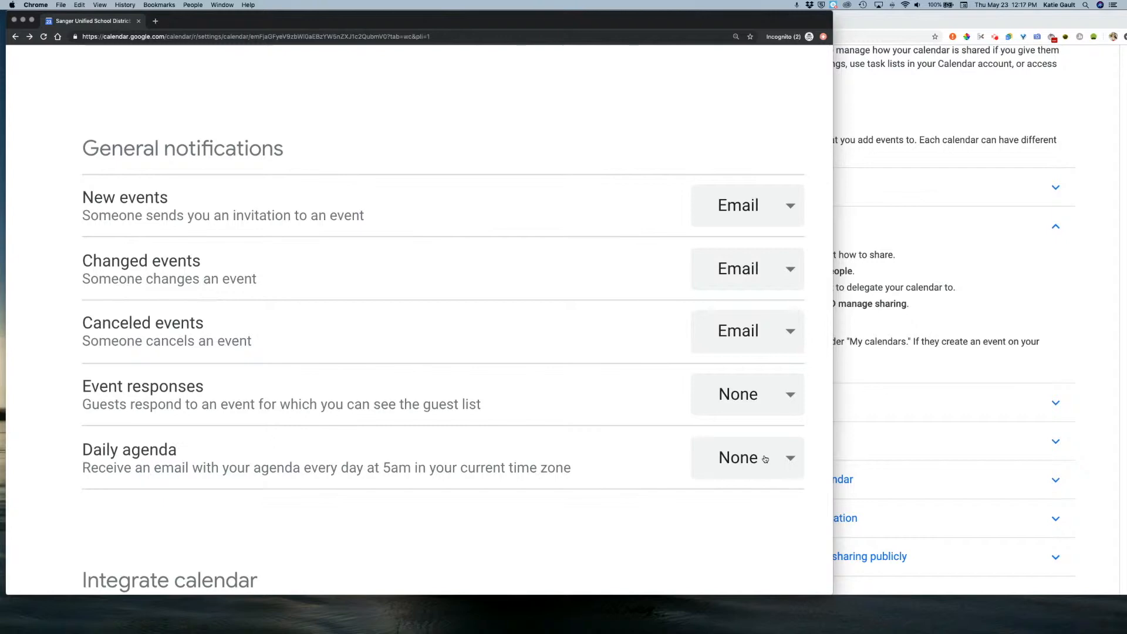
- Leave the calendar settings and return to the July 2019 month view
scroll(702, 474, down, 5)
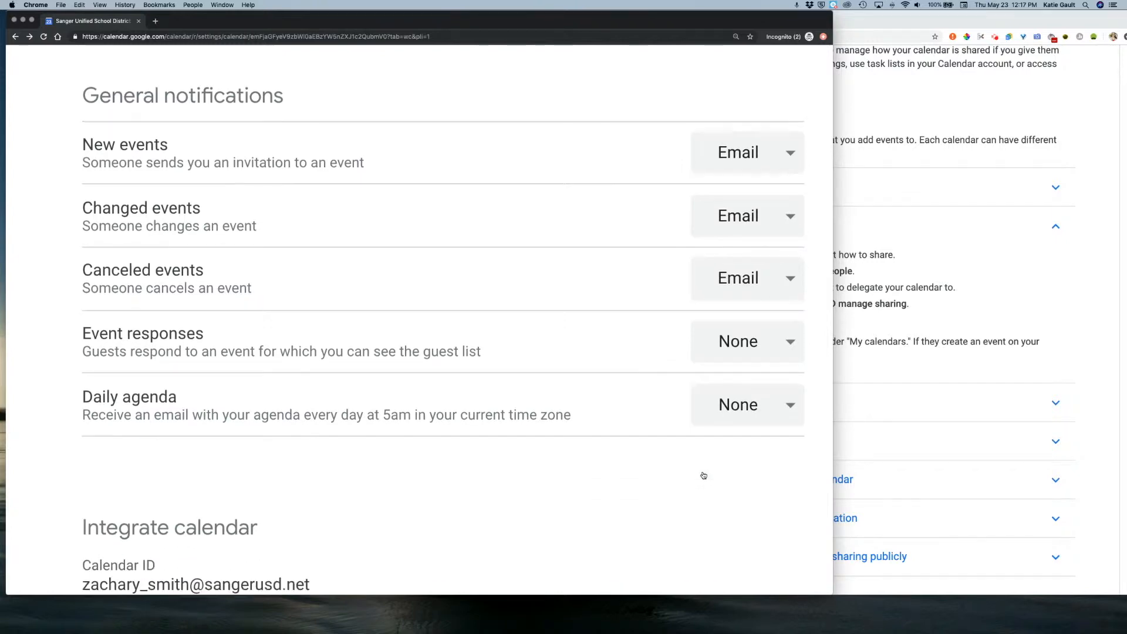
scroll(702, 474, down, 5)
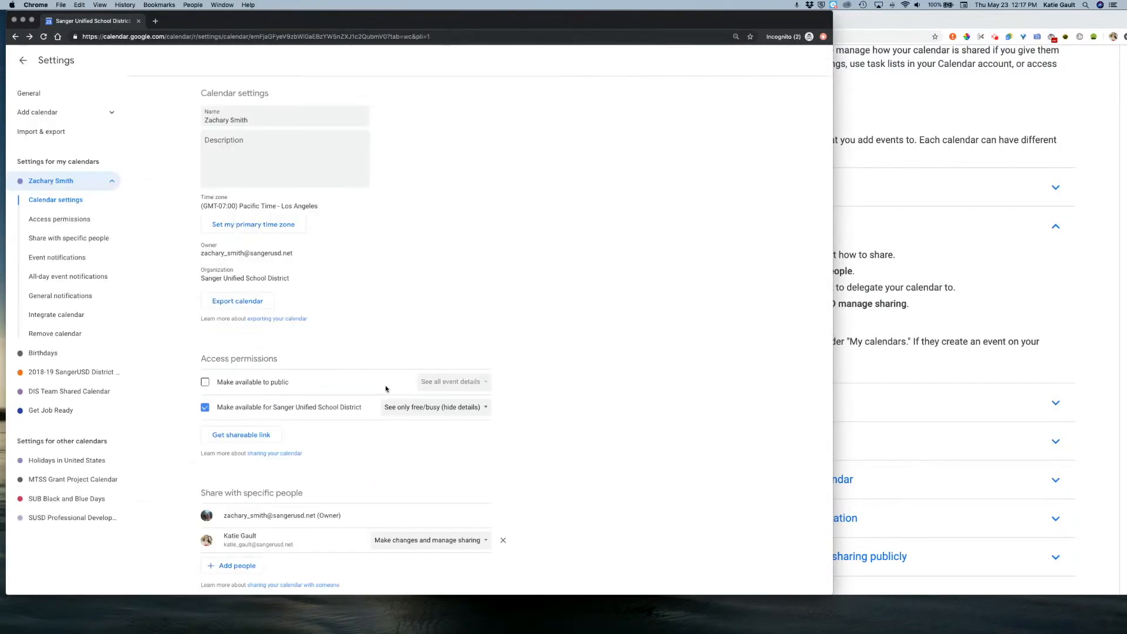
click(23, 60)
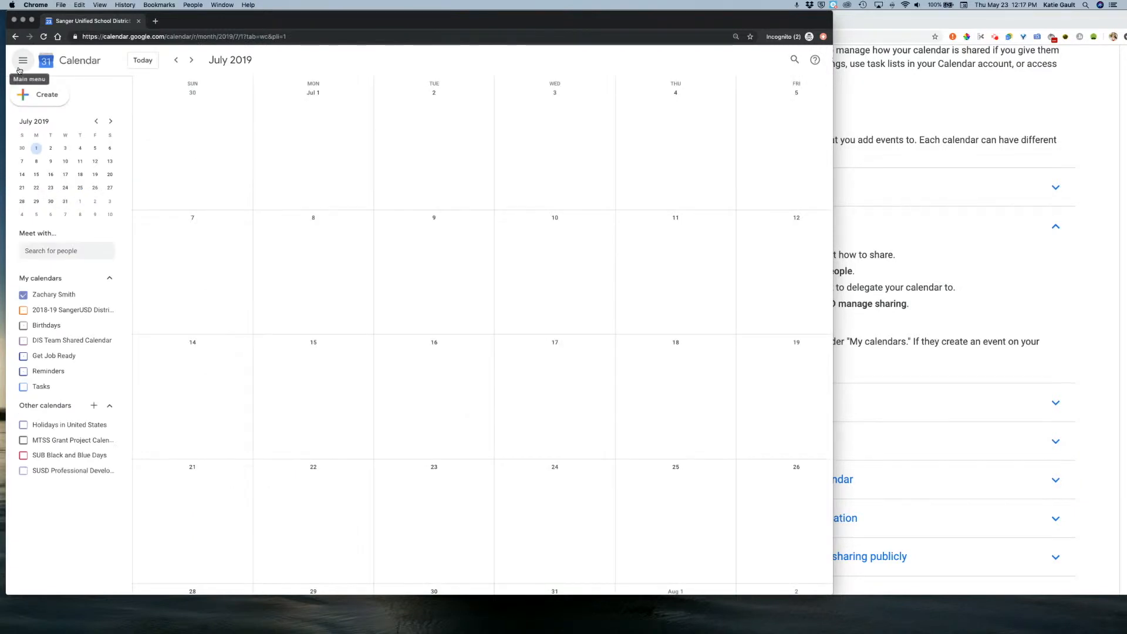
- Show the delegate's calendar in the other browser window and bring the owner's calendar window back to the front
click(524, 21)
click(300, 265)
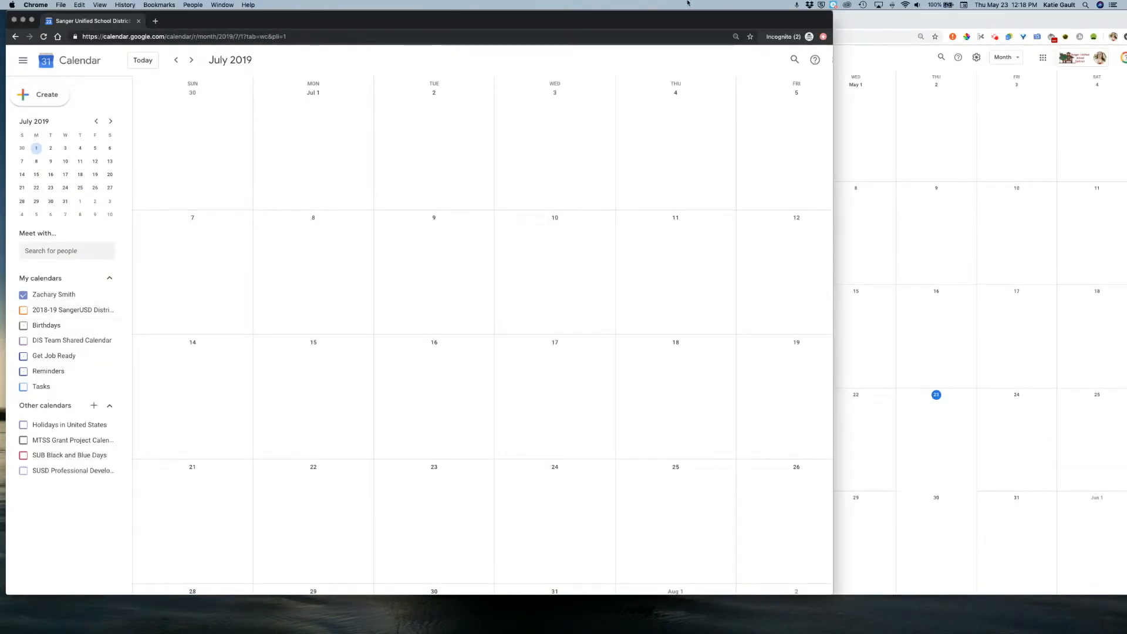
- Bring the delegate's calendar window forward, move it beside the owner's calendar list, widen it to the screen edge and enlarge the page
click(884, 18)
click(708, 21)
drag(746, 25, 468, 25)
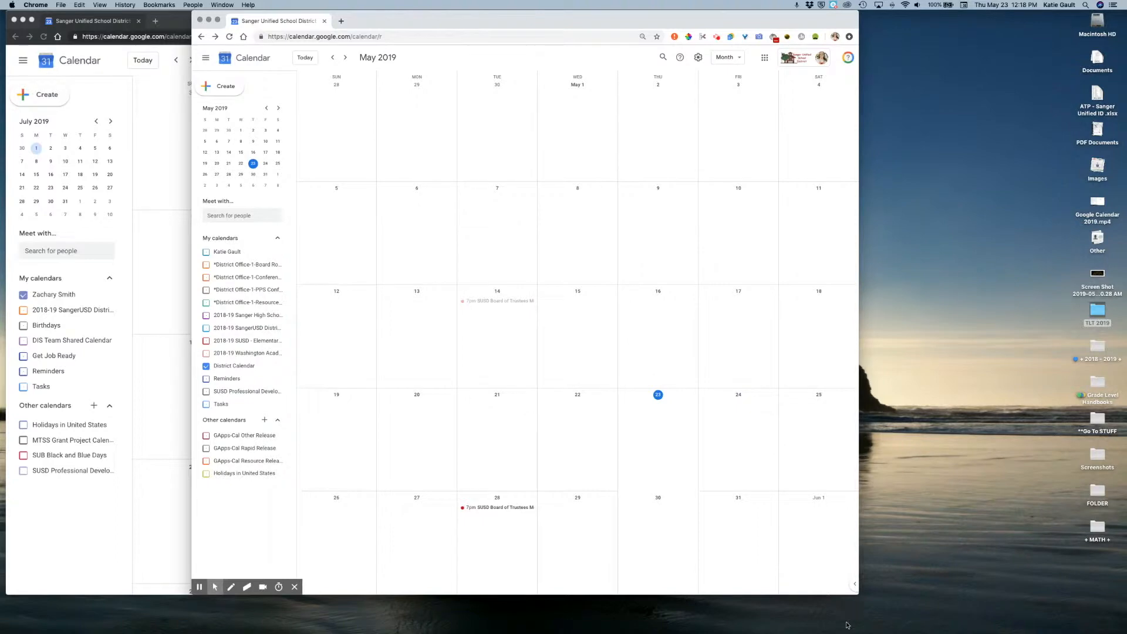
drag(858, 593, 1125, 594)
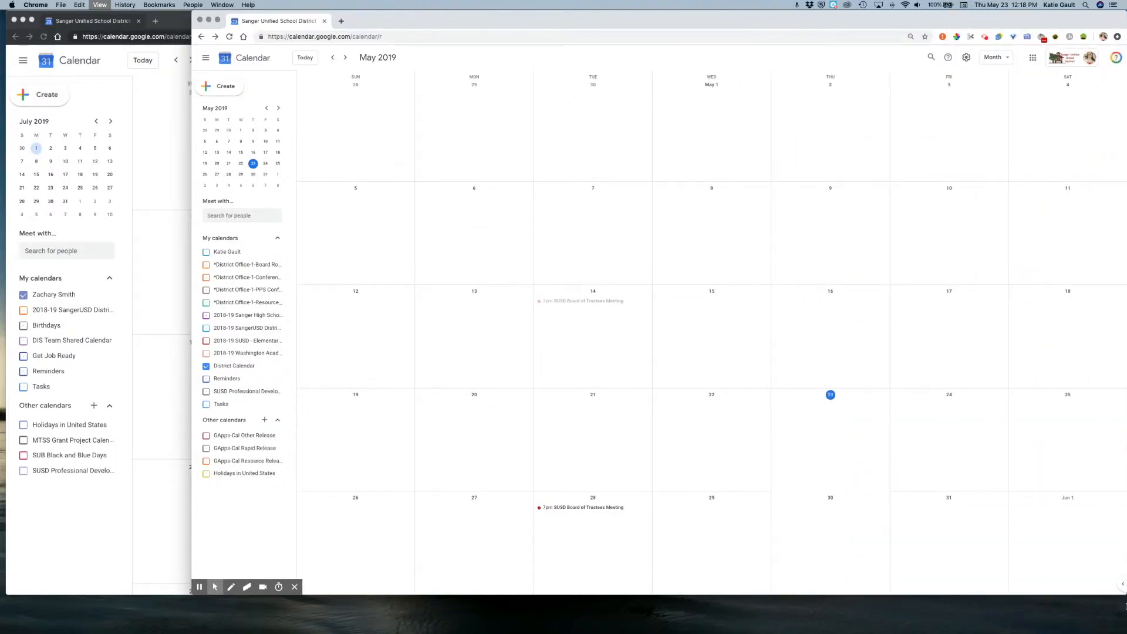
key(super+equal)
key(super+equal)
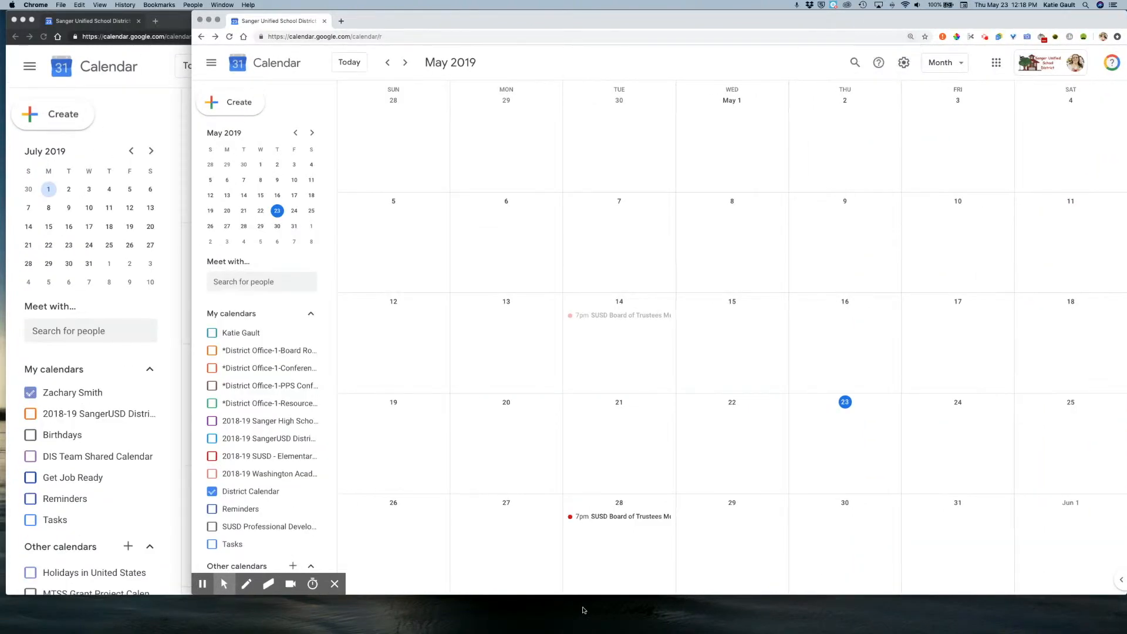
- Reload the delegate's calendar page and find the owner's shared calendar in the My calendars list
scroll(495, 386, up, 1)
scroll(496, 385, down, 1)
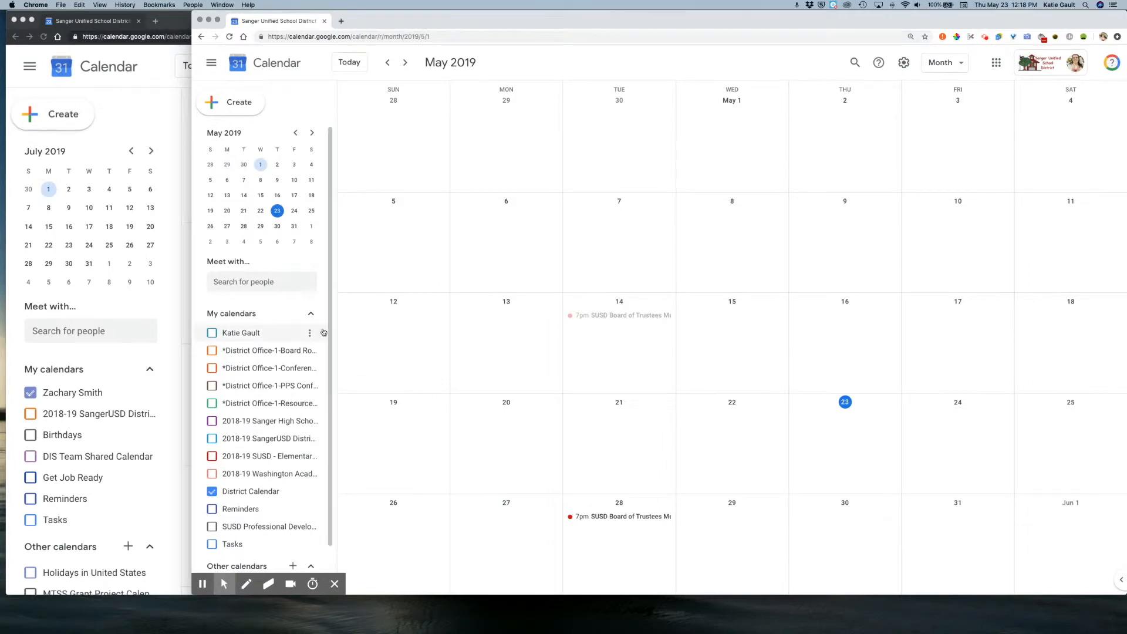
key(super+r)
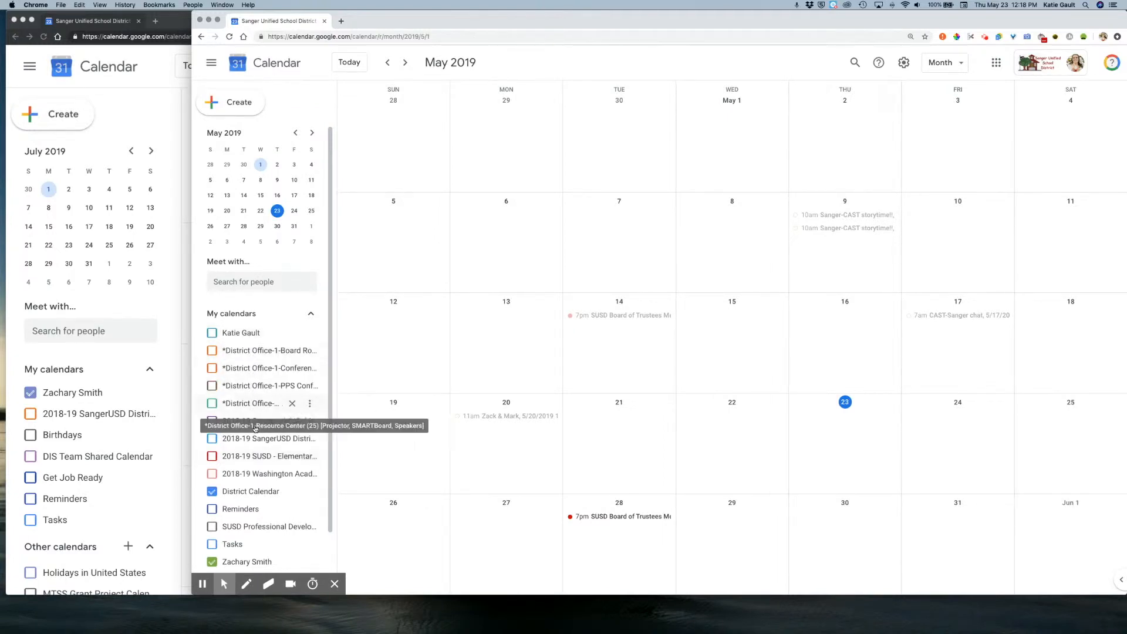
scroll(256, 443, down, 2)
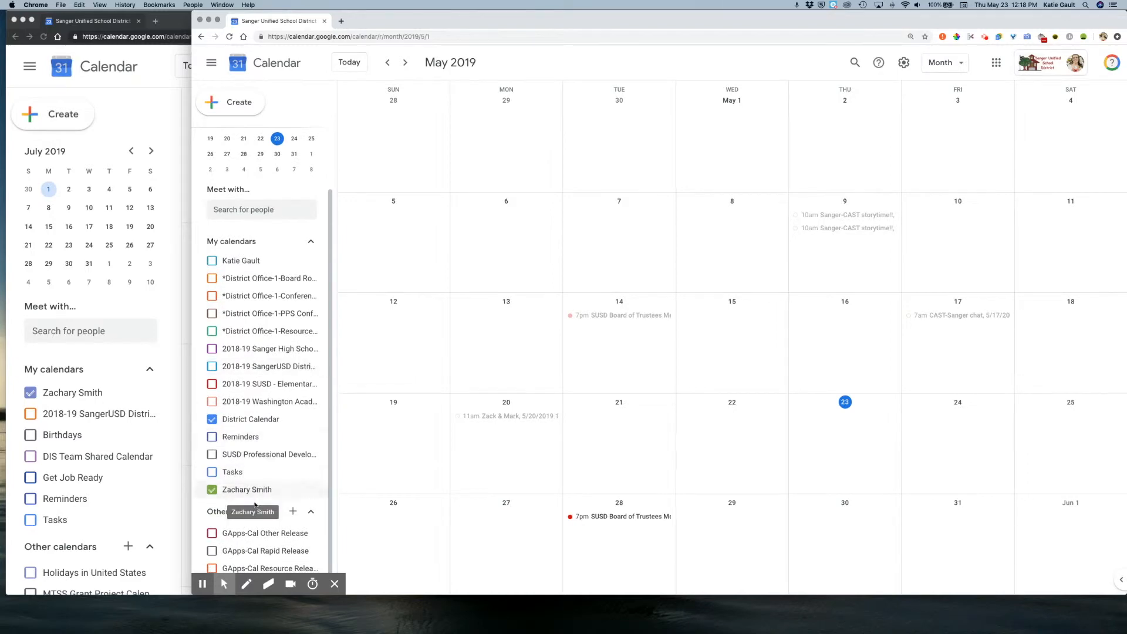
scroll(252, 507, up, 5)
scroll(253, 507, left, 3)
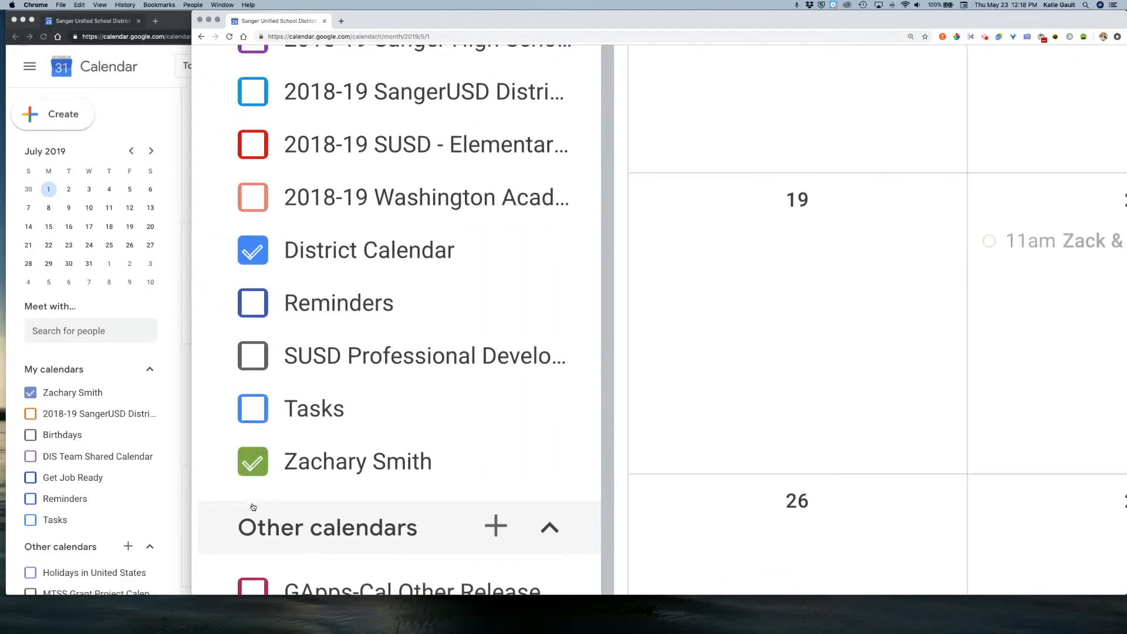
- Change the display color of the owner's shared calendar to Avocado in the delegate's calendar list
mouse_move(322, 463)
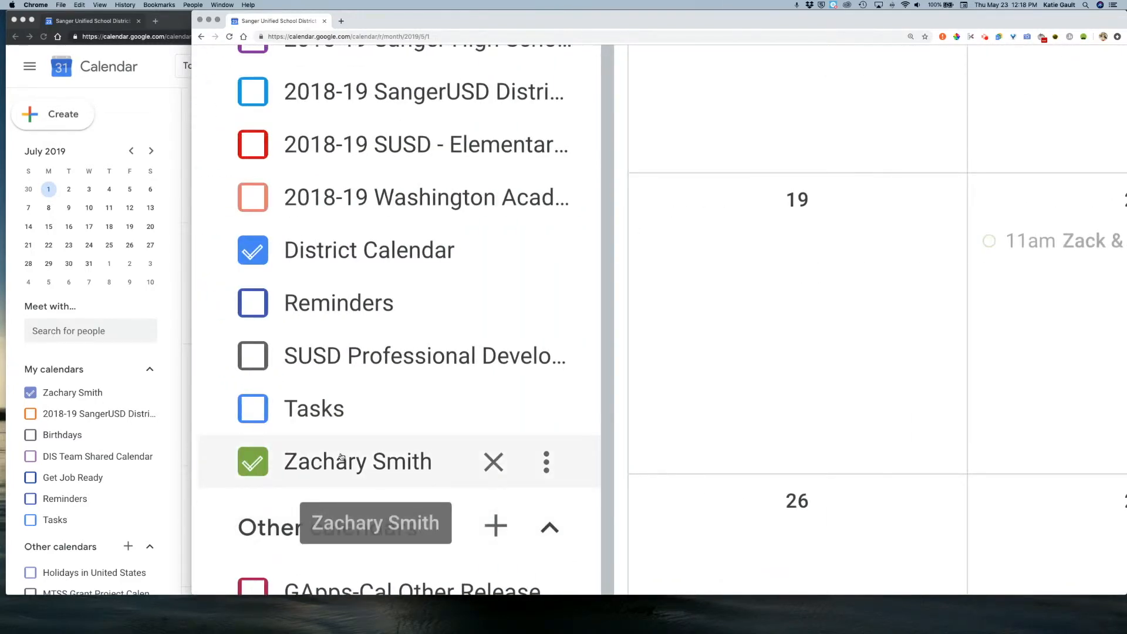
click(545, 462)
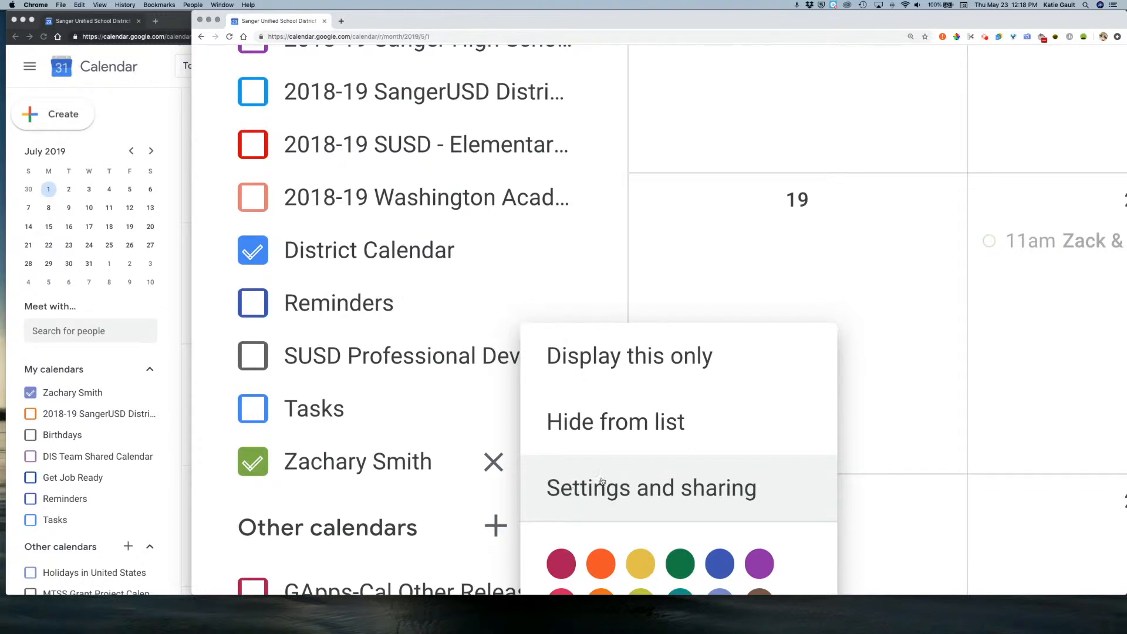
key(super+0)
scroll(340, 515, down, 1)
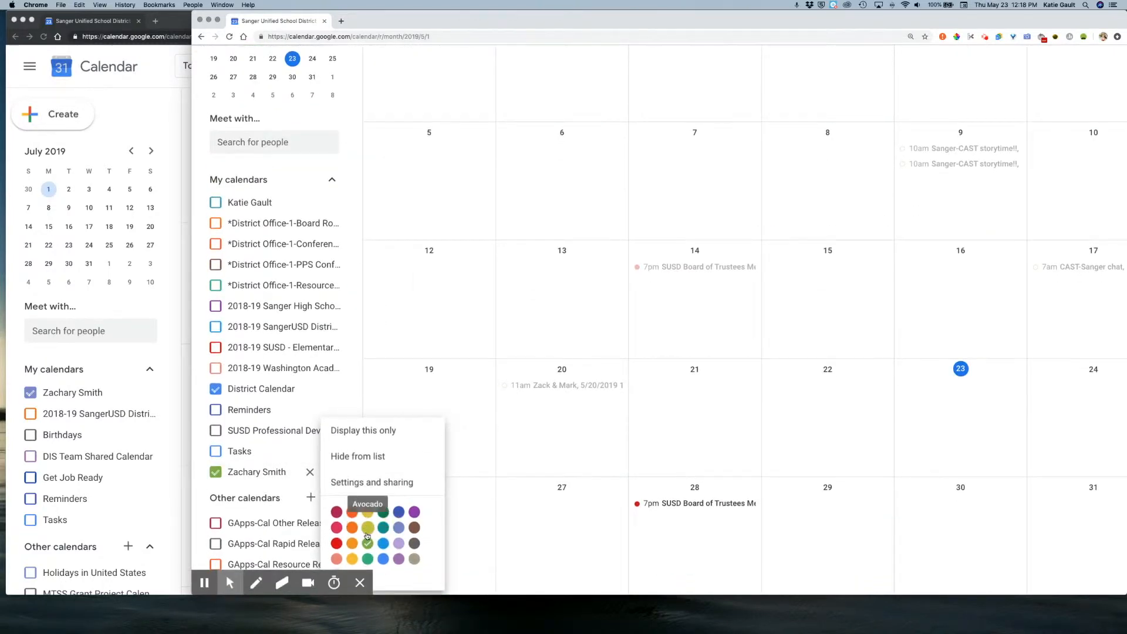
click(368, 528)
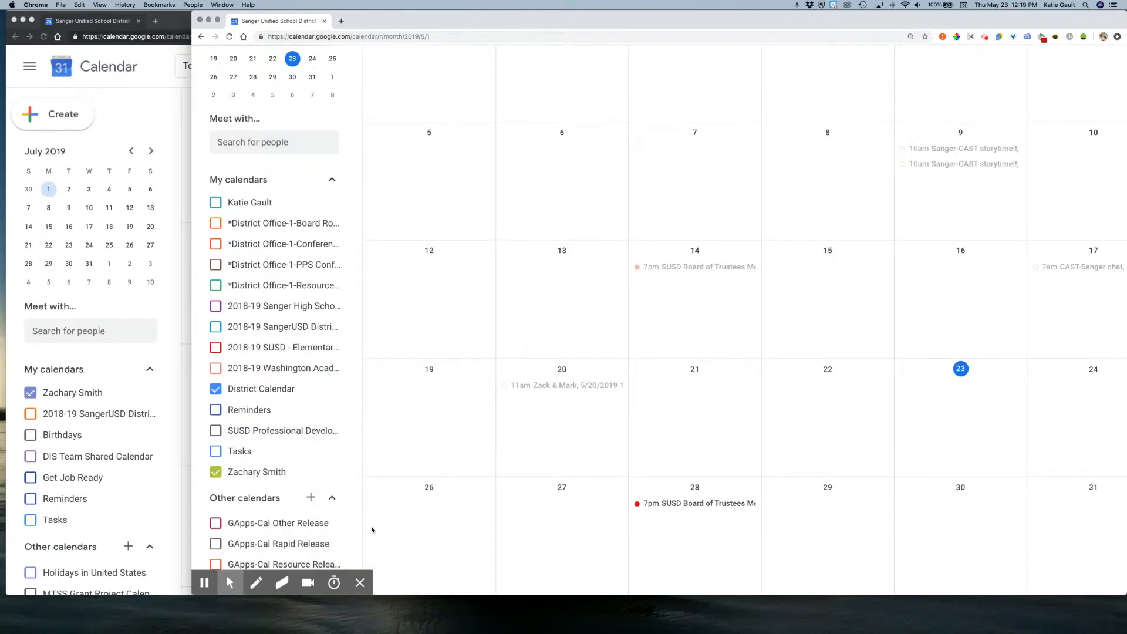
- In the delegate's September 2019 view, hide the District Calendar and the delegate's own calendar so only the owner's shared calendar is displayed
click(74, 405)
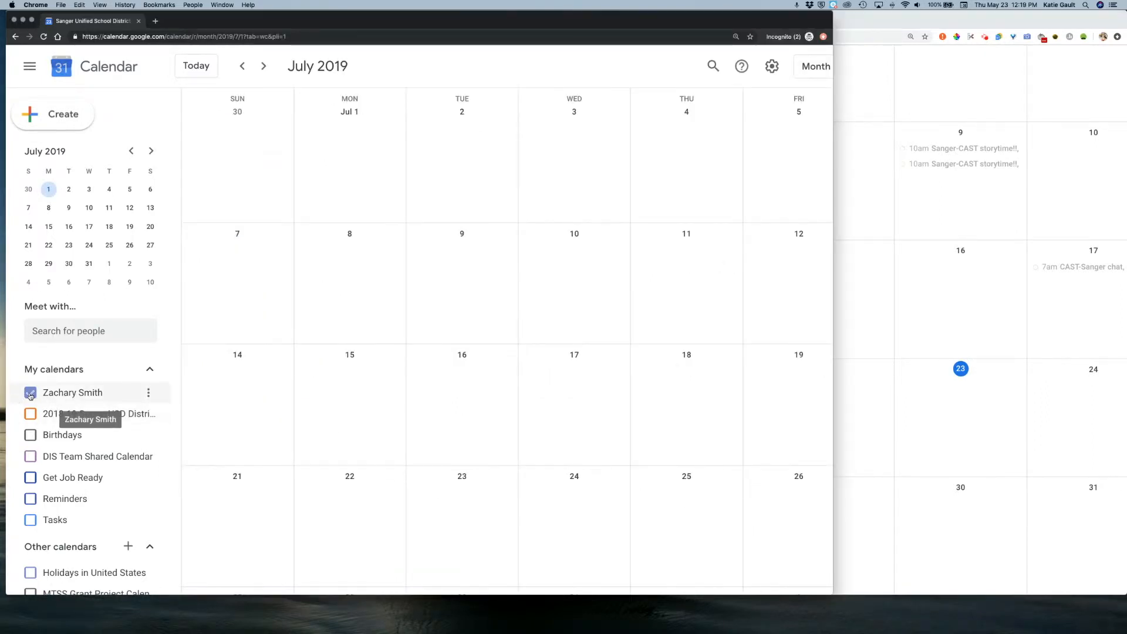
click(866, 434)
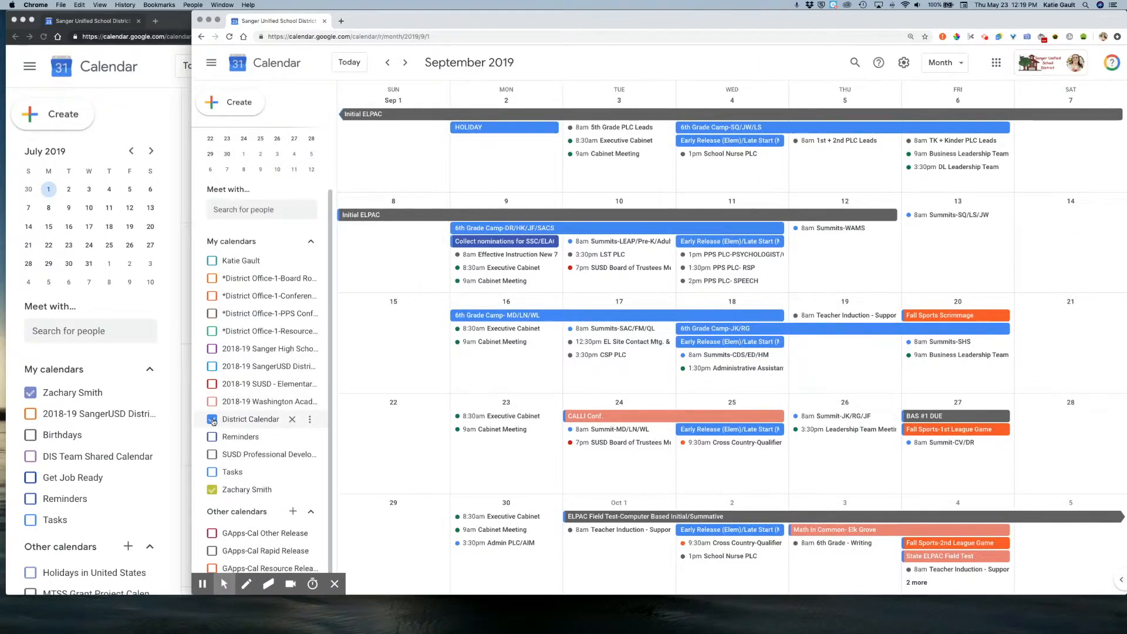
click(212, 420)
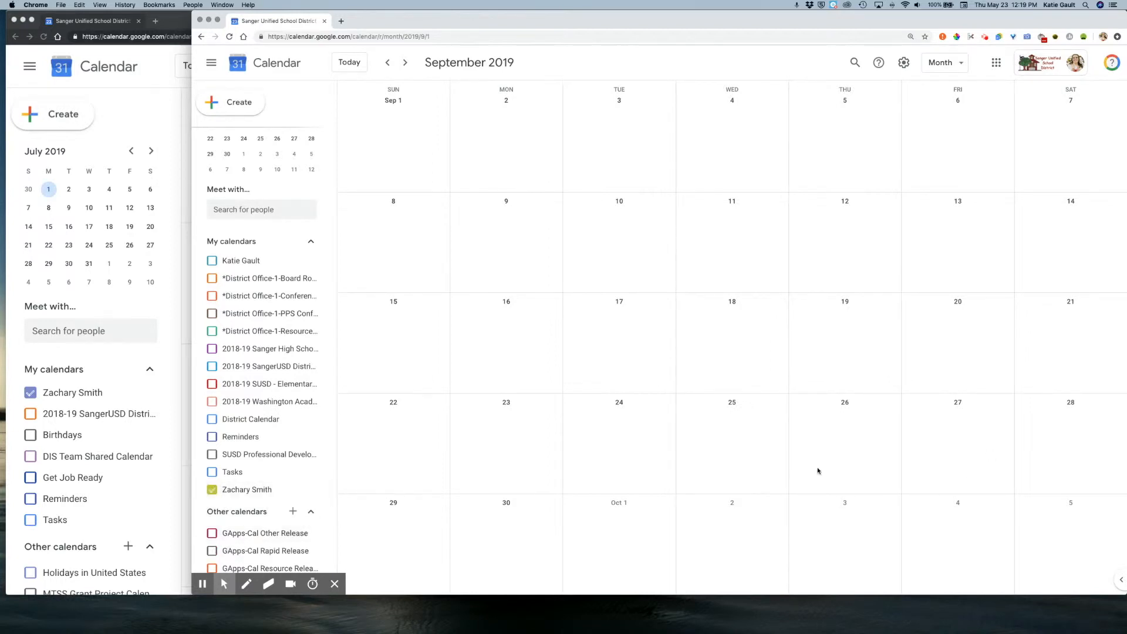
click(212, 421)
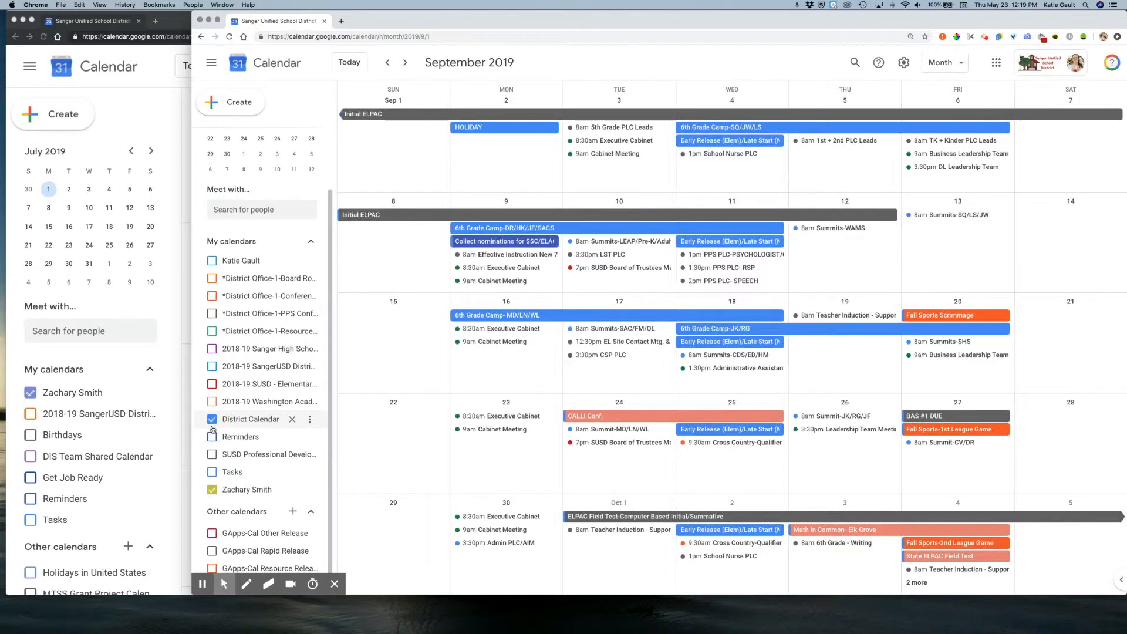
click(212, 266)
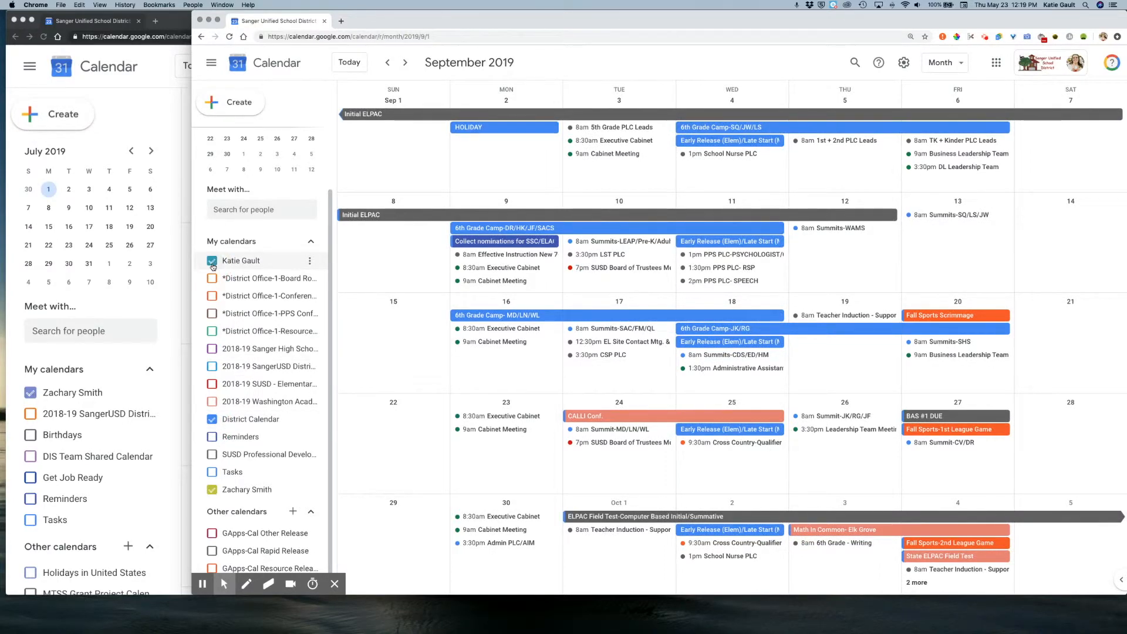
click(213, 420)
click(212, 261)
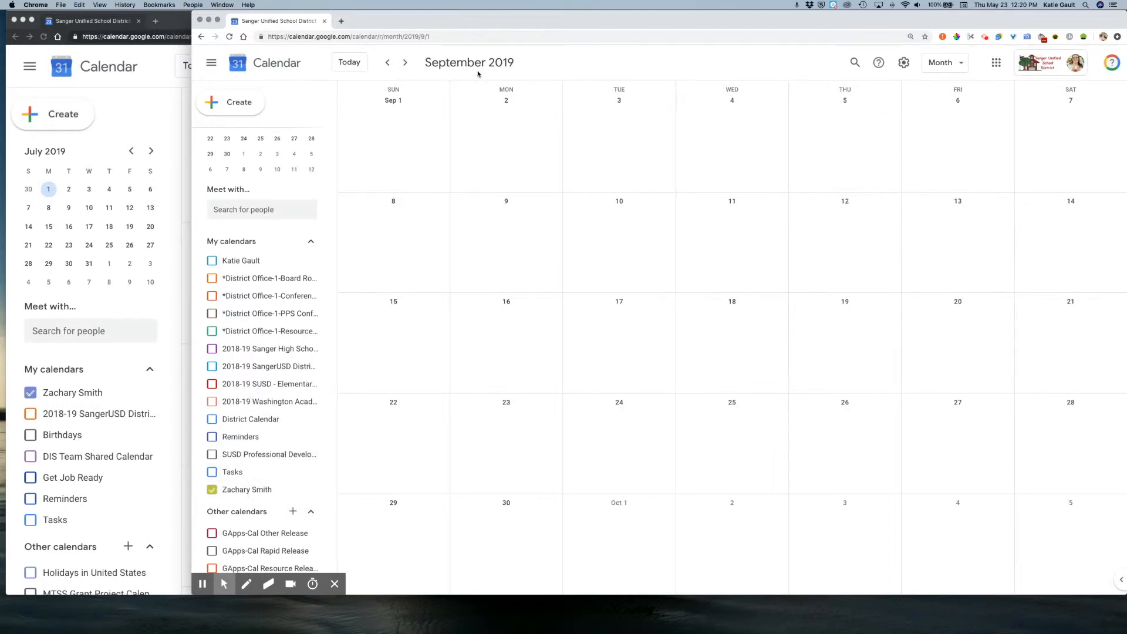
- Start a new event on September 17, 2019 in the owner's shared calendar with full event details and title it "UDL Meeting"
click(621, 332)
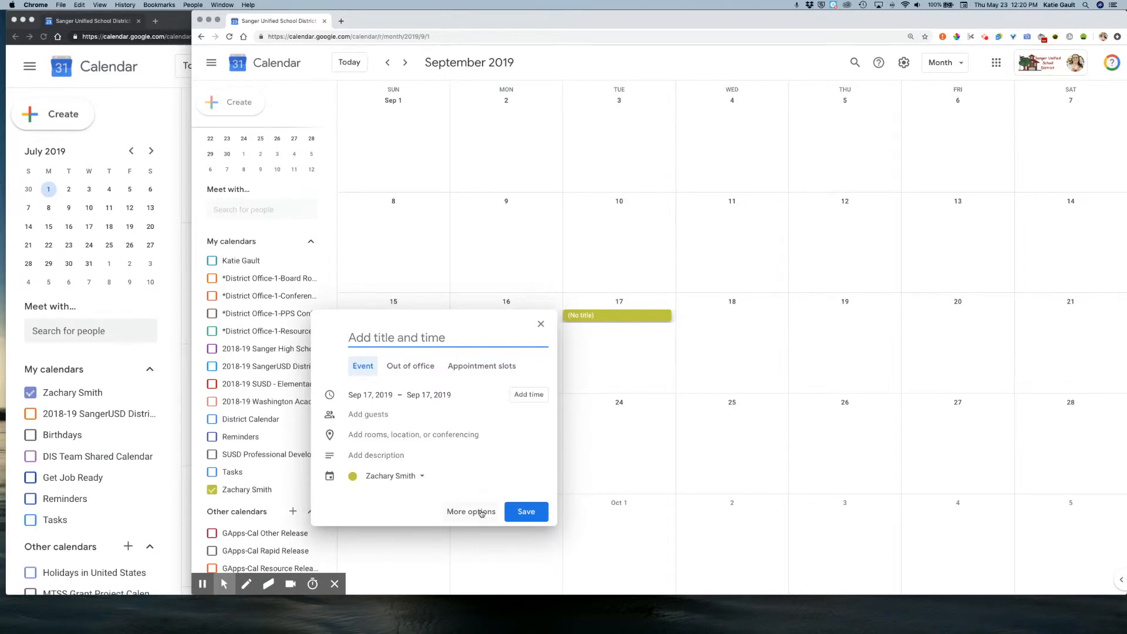
click(606, 337)
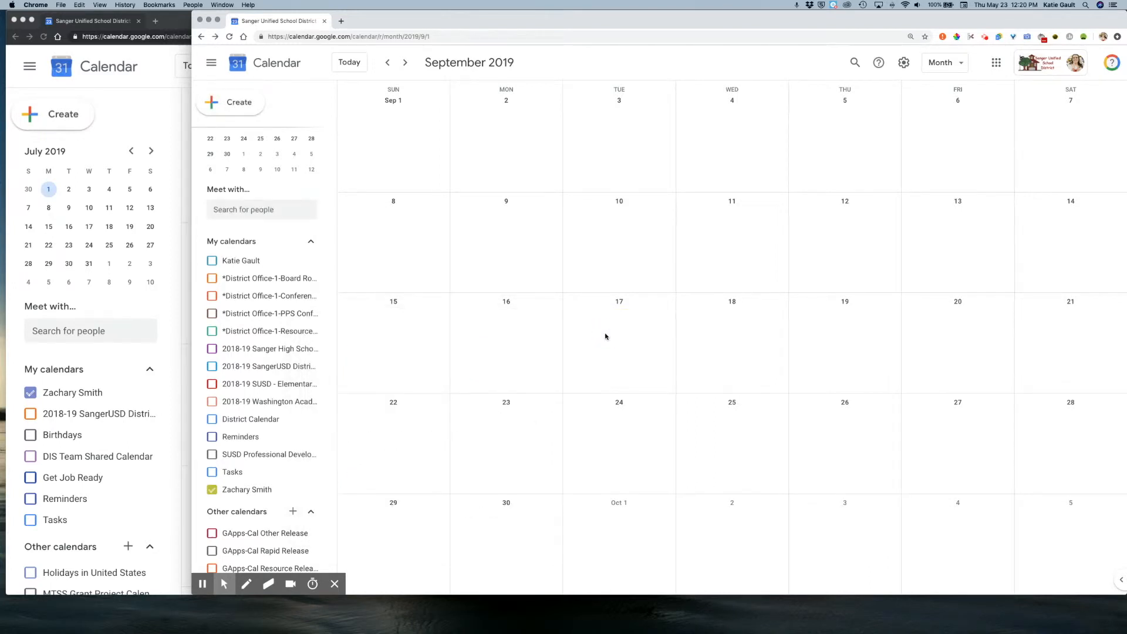
double_click(605, 336)
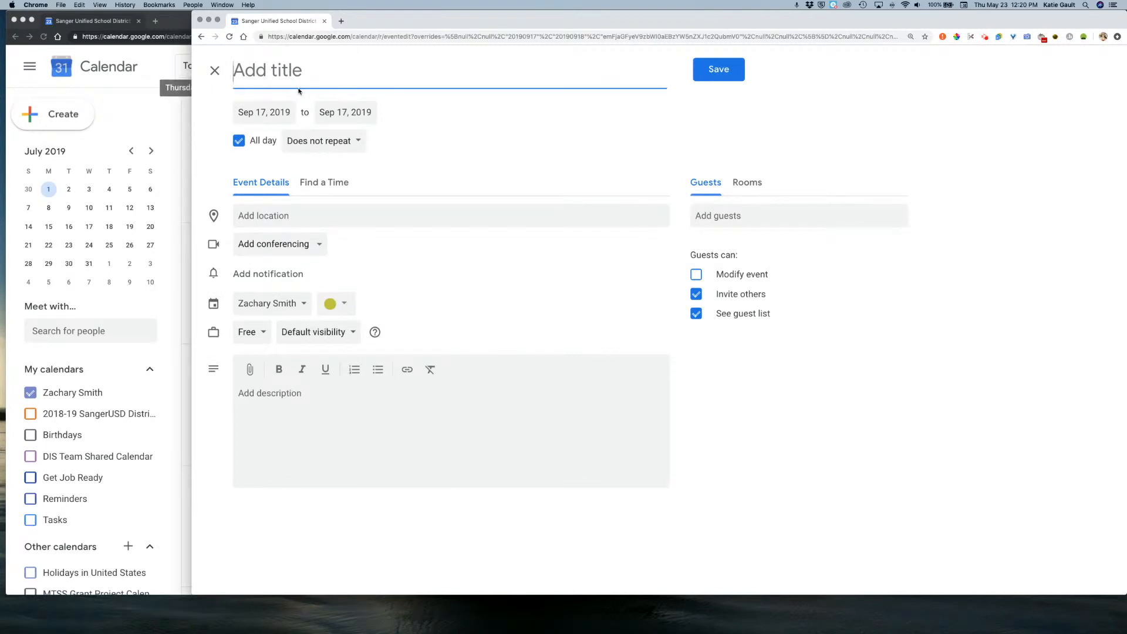
text(CAnvas)
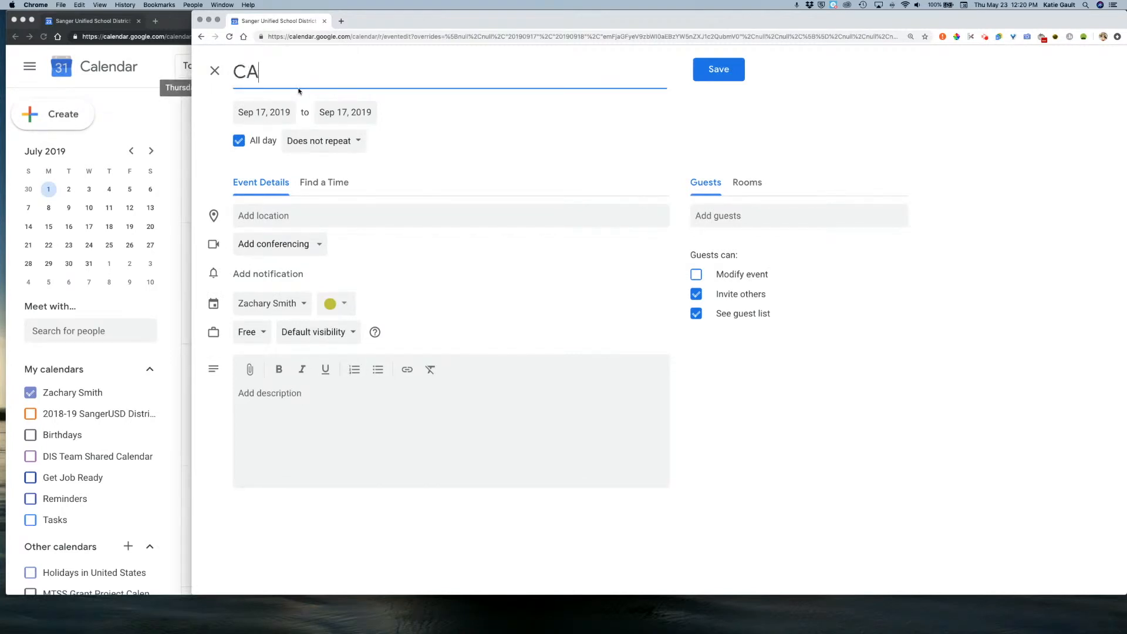
key(BackSpace)
key(BackSpace)
key(BackSpace)
key(BackSpace)
text(UDL Meeting)
- Make the UDL Meeting a timed event instead of all-day and set its end time to 11:30am
click(239, 141)
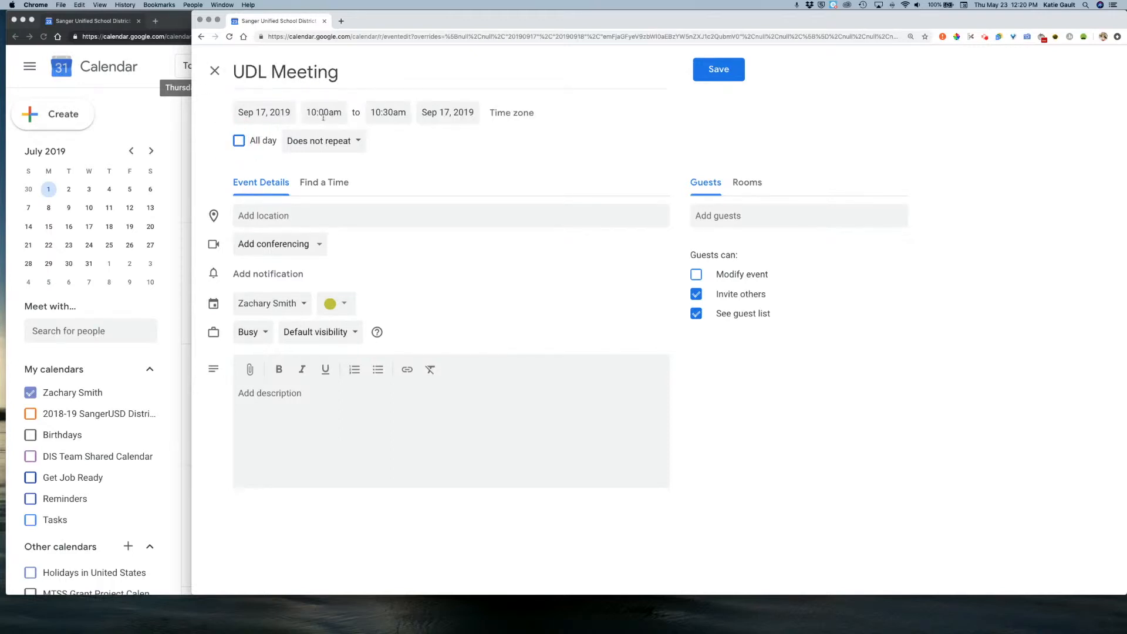
click(384, 113)
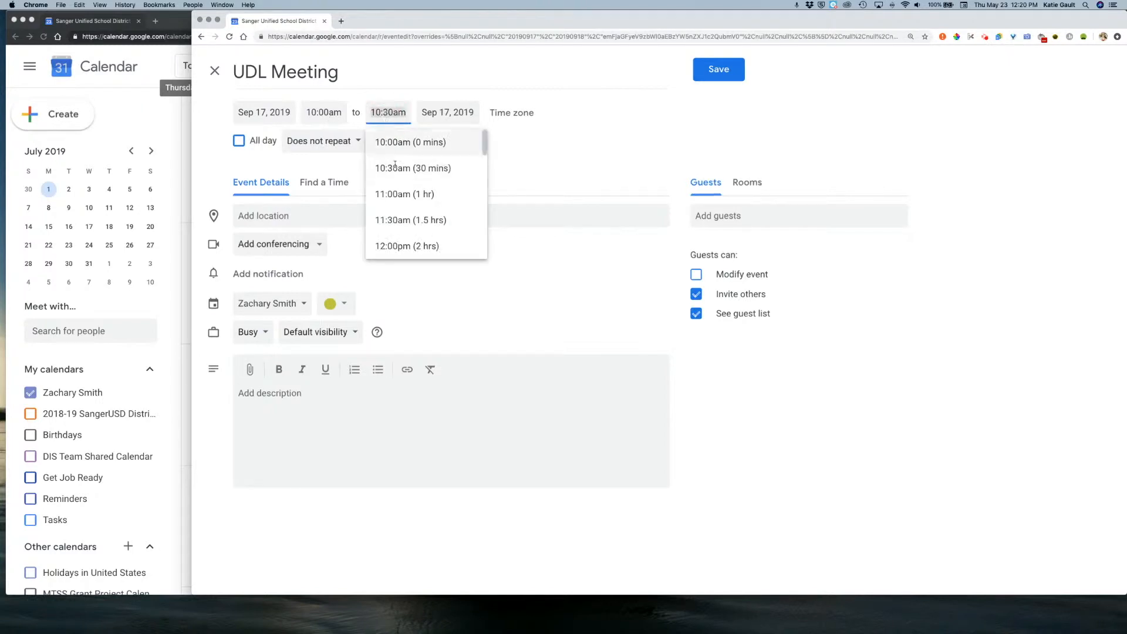
click(399, 211)
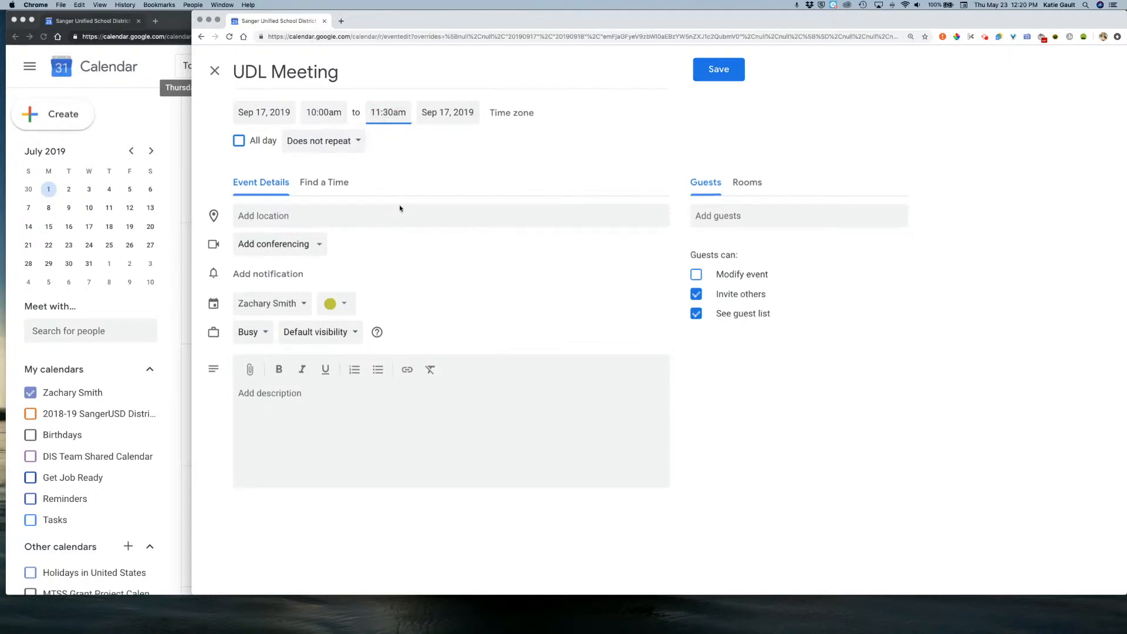
- Book the District Office's Conference Room for 15 people with AppleTV as the meeting's room
click(756, 187)
scroll(793, 383, down, 5)
scroll(793, 399, down, 2)
click(774, 412)
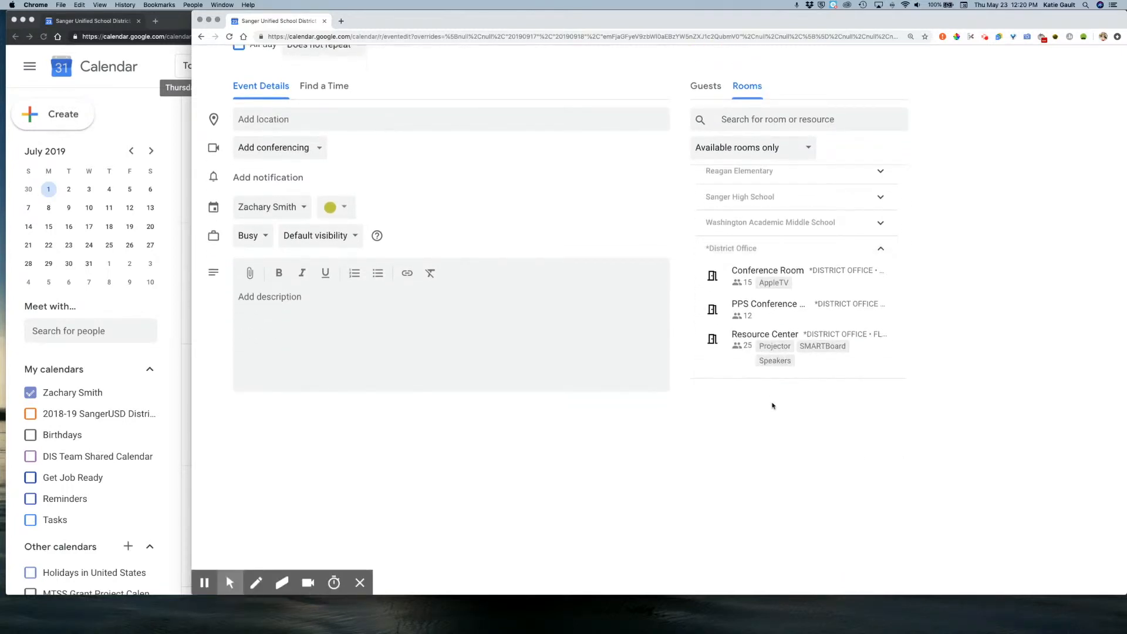
click(764, 284)
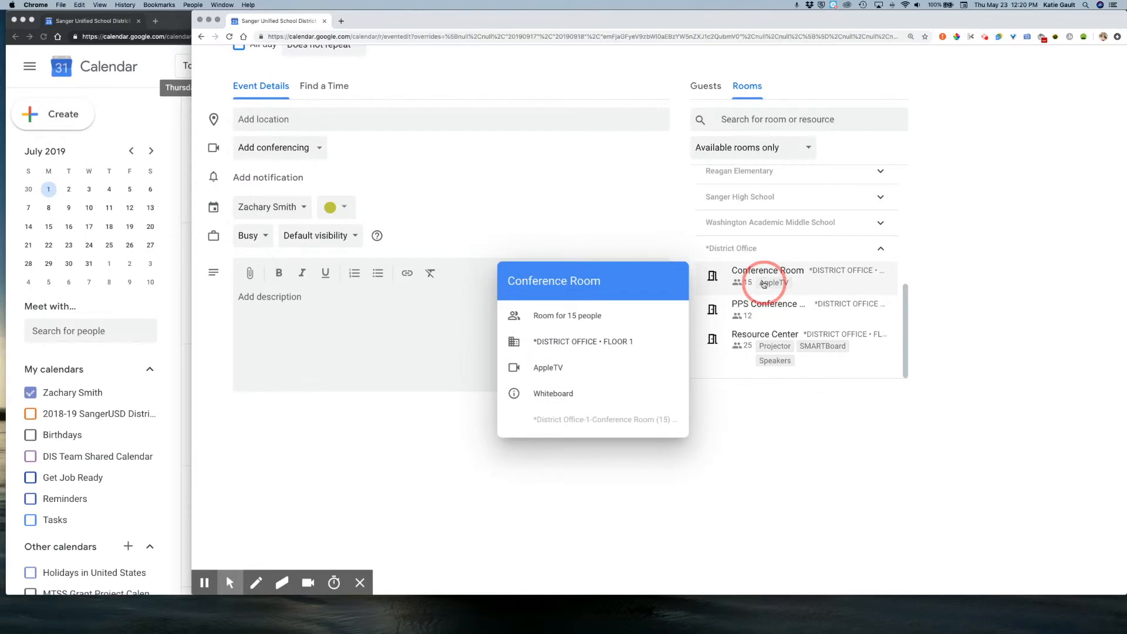
scroll(624, 177, up, 3)
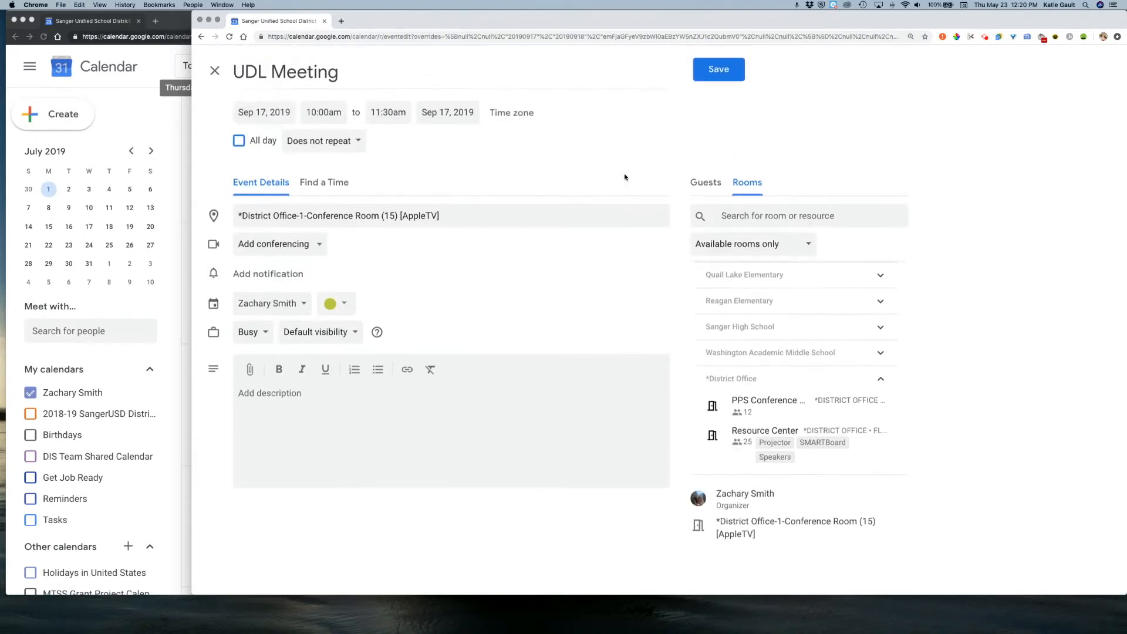
- Find the first guest by name among the suggested contacts and add that guest to the UDL Meeting
click(705, 182)
click(756, 216)
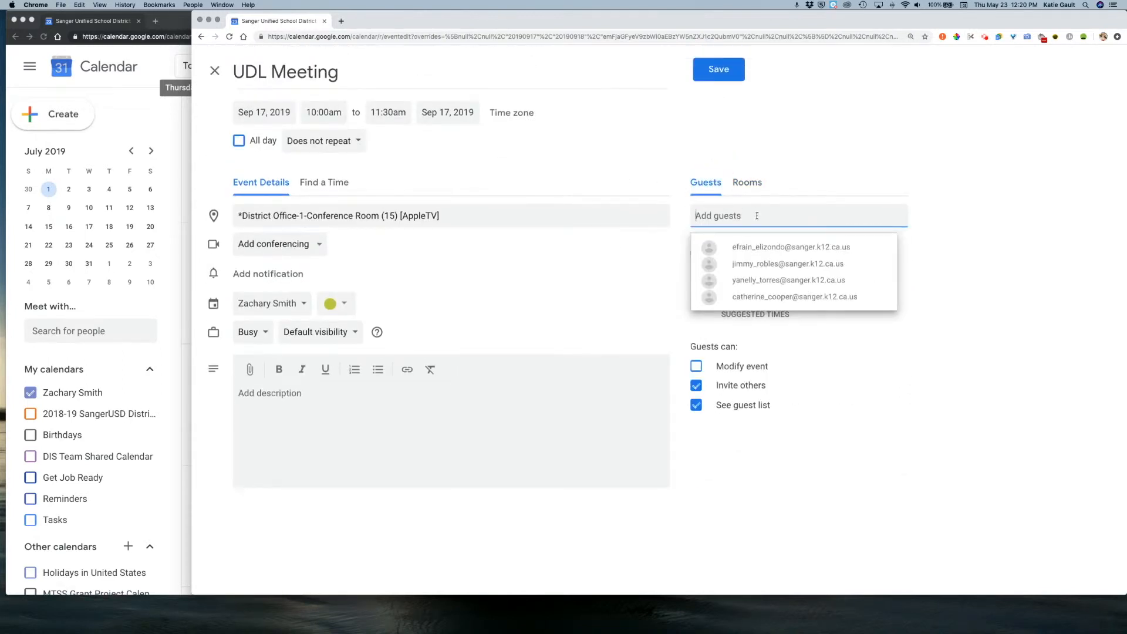
text(thersa)
key(BackSpace)
key(BackSpace)
text(es)
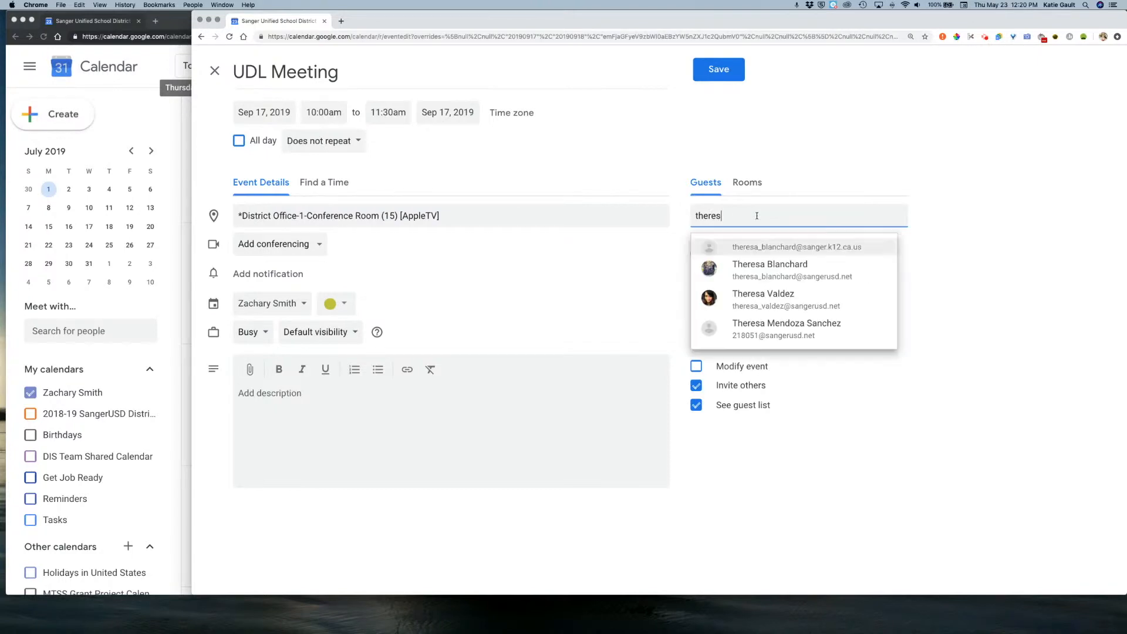
key(Down)
key(Return)
- Add three more guests to the UDL Meeting by searching for each name and picking the suggested contact
text(katie ga)
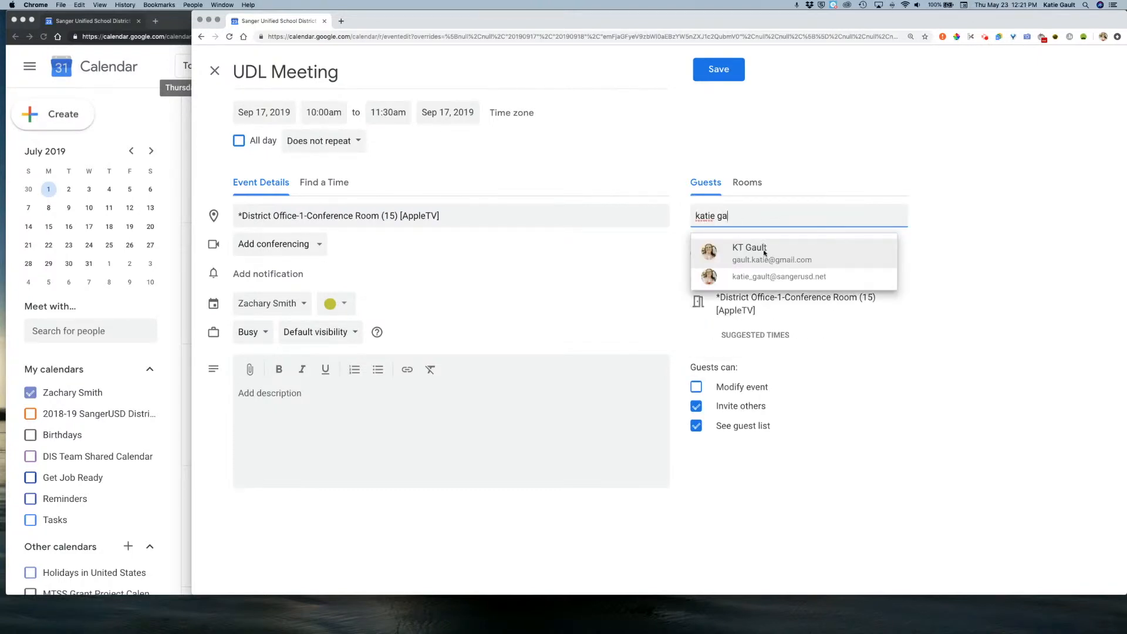
click(756, 259)
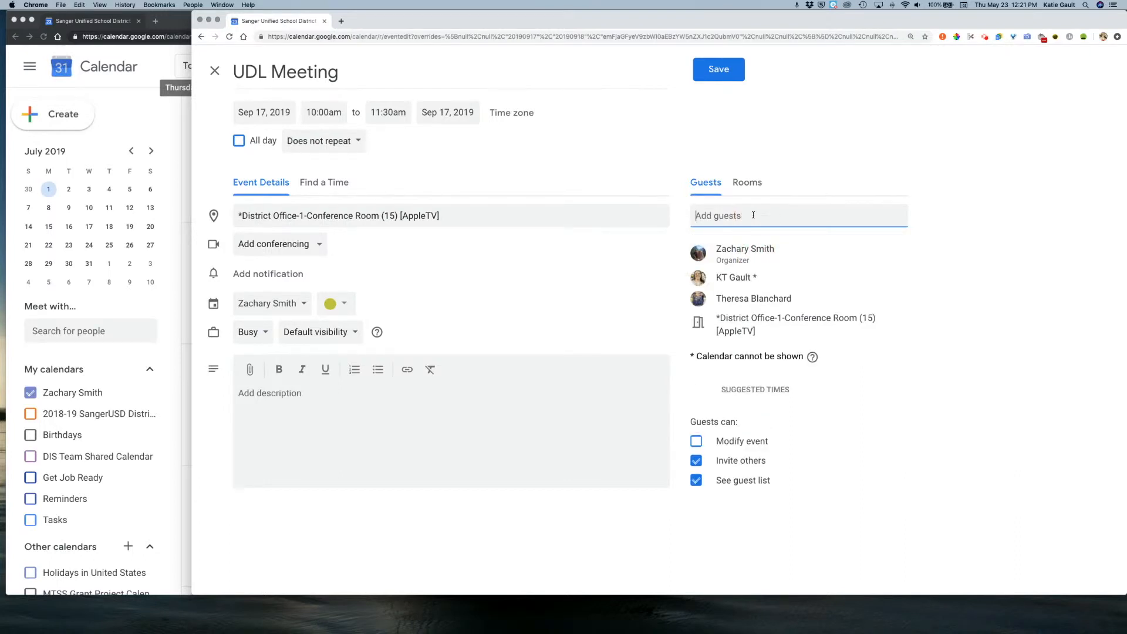
text(daniel c)
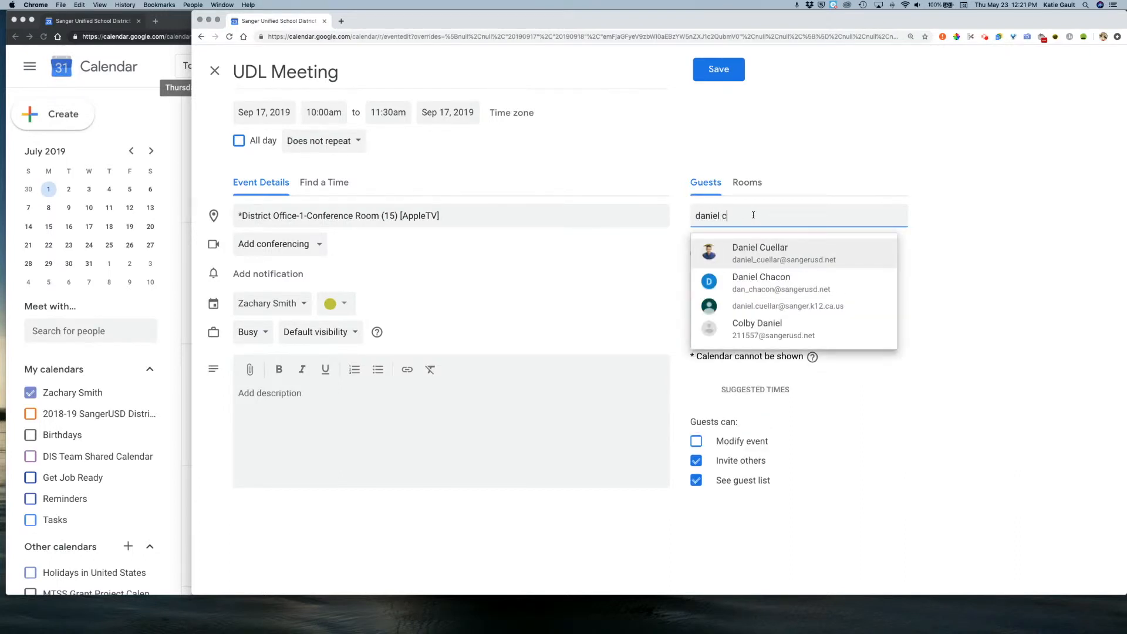
click(766, 248)
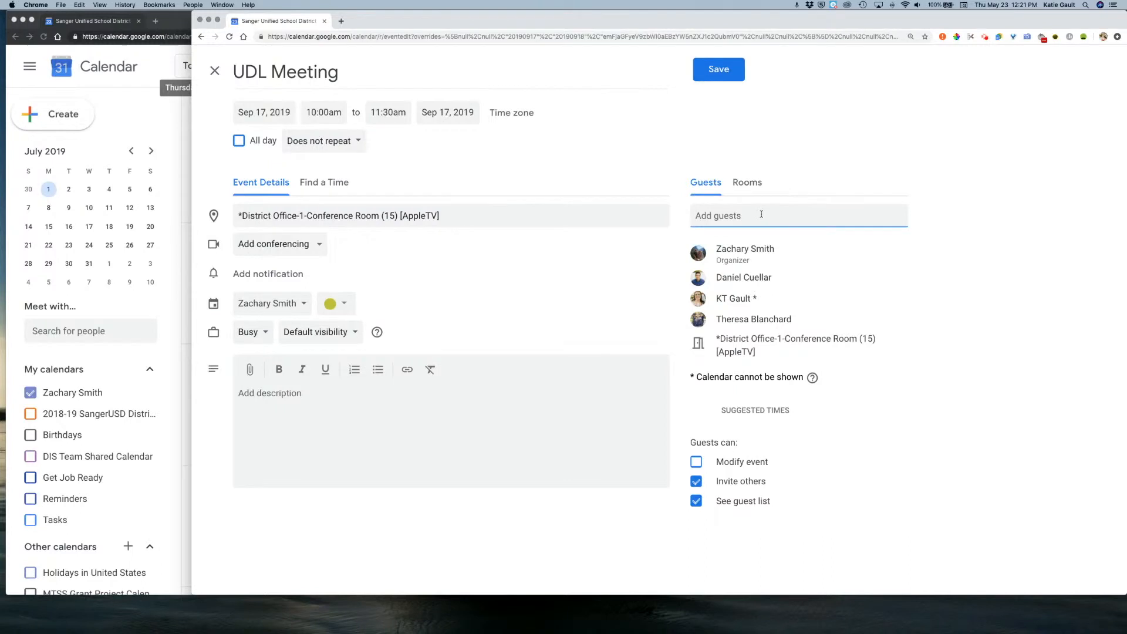
text(nichole)
click(779, 270)
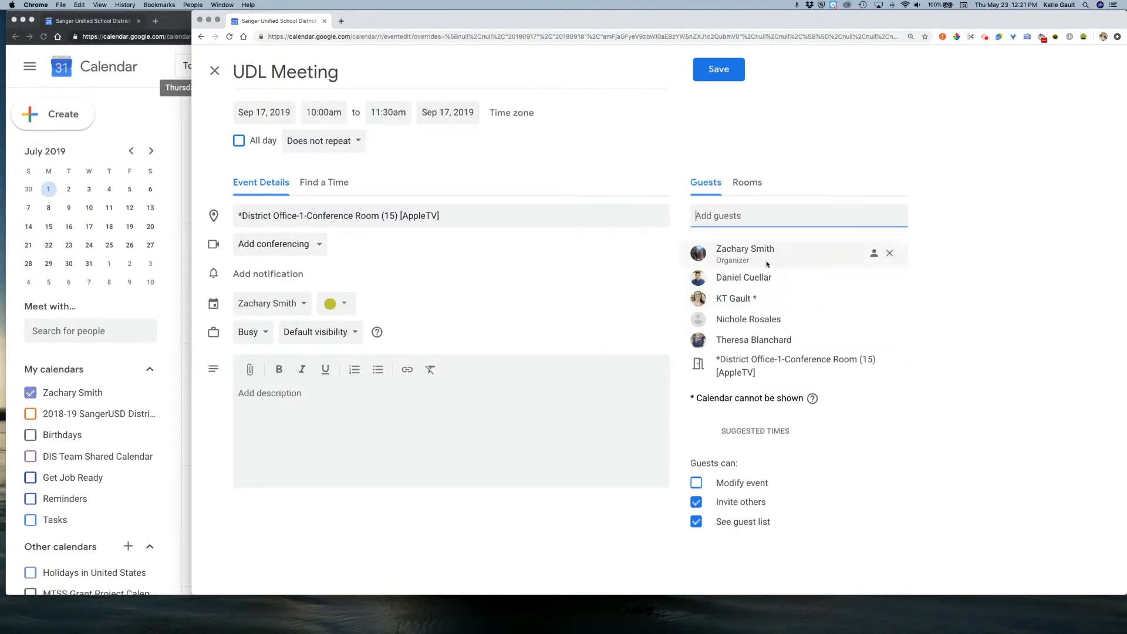
- Review the UDL Meeting's available rooms and its list of guests and booked room
click(743, 184)
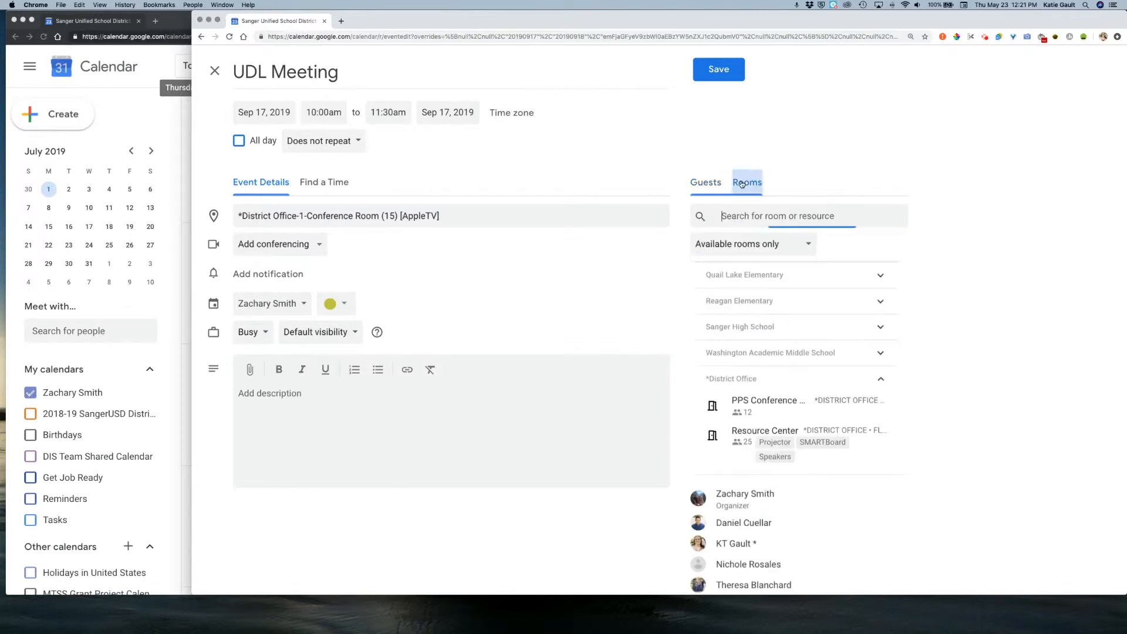
click(711, 183)
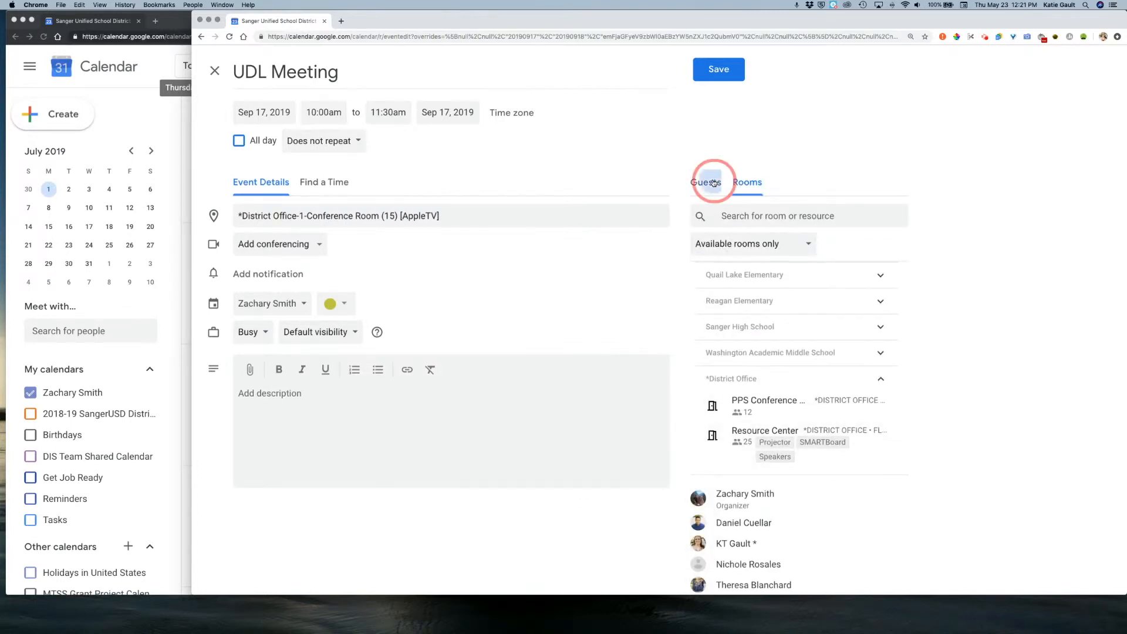
click(749, 187)
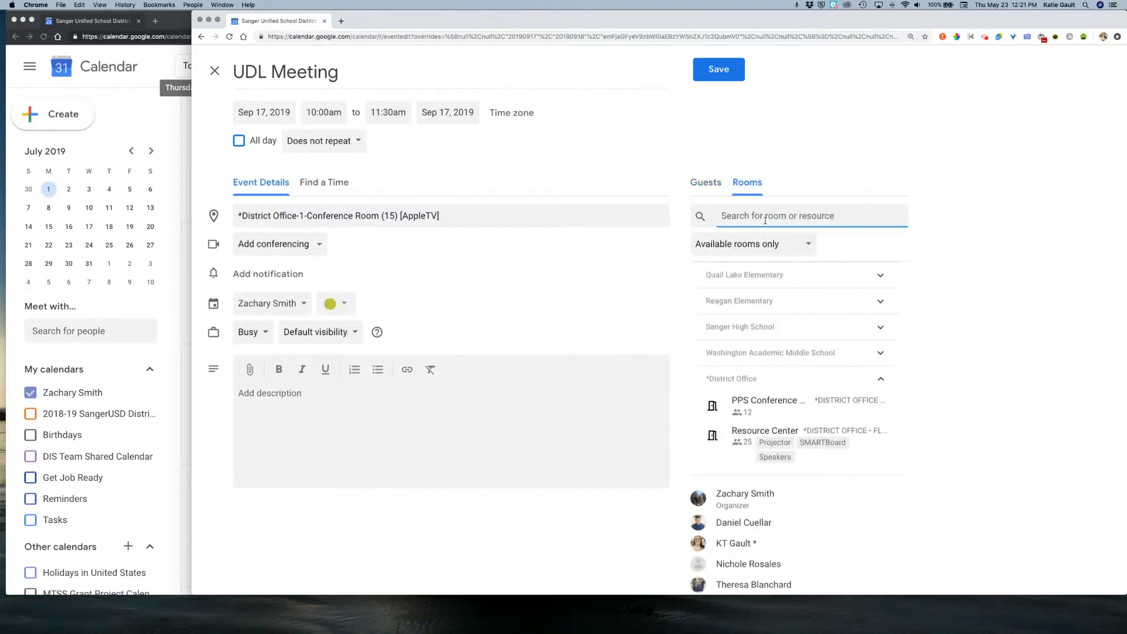
scroll(733, 423, down, 3)
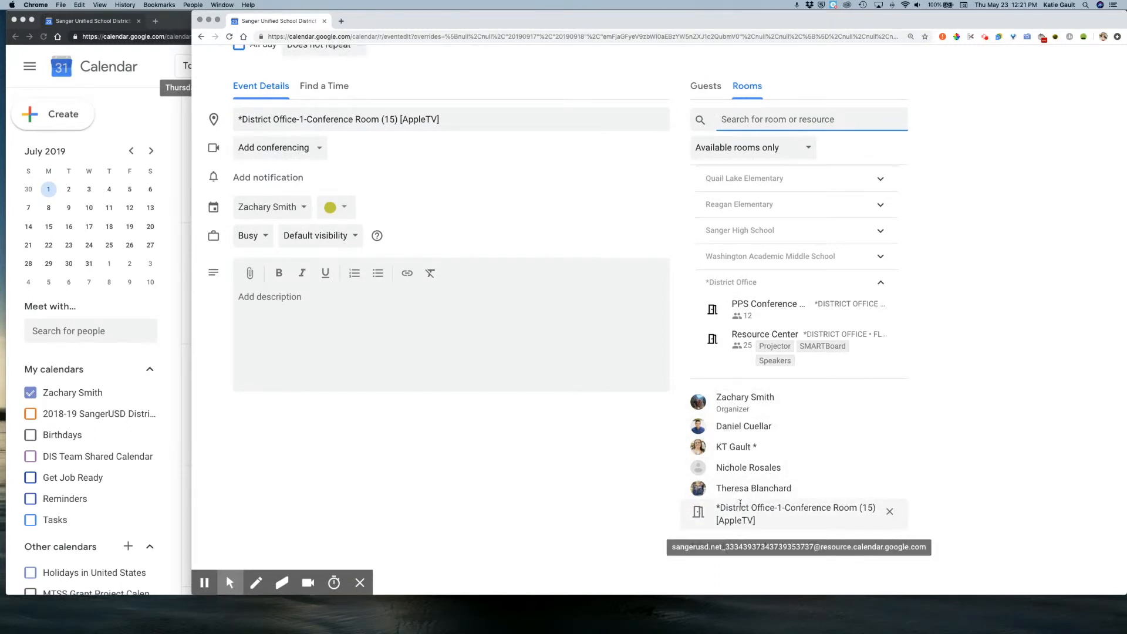
scroll(740, 504, up, 3)
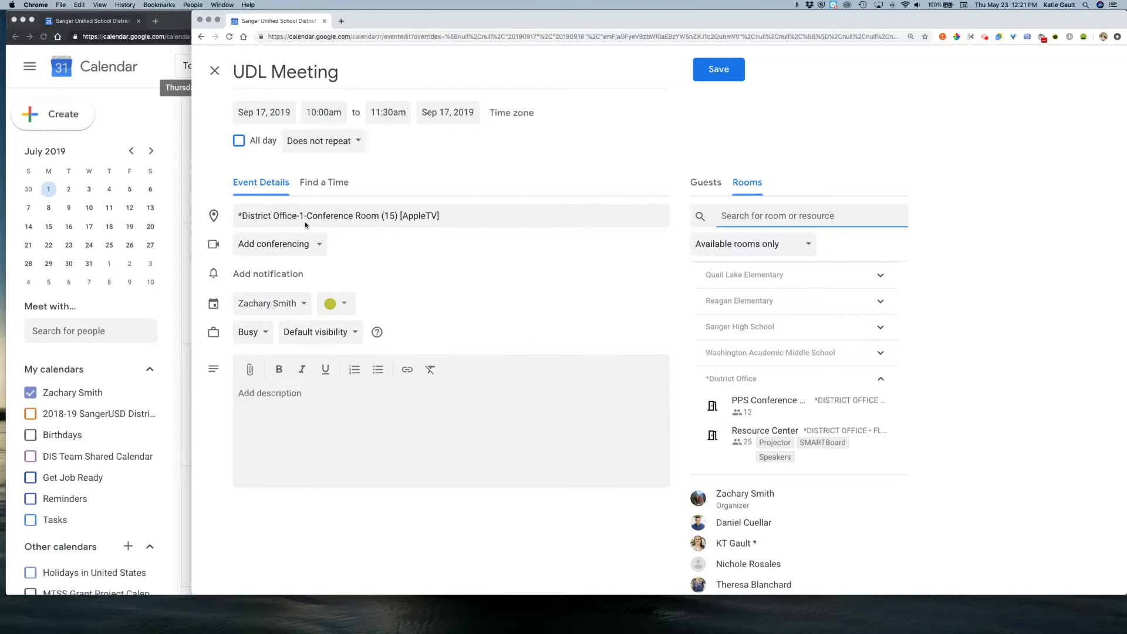
- Add a notification to the UDL Meeting set to 1 hour before the start
click(289, 275)
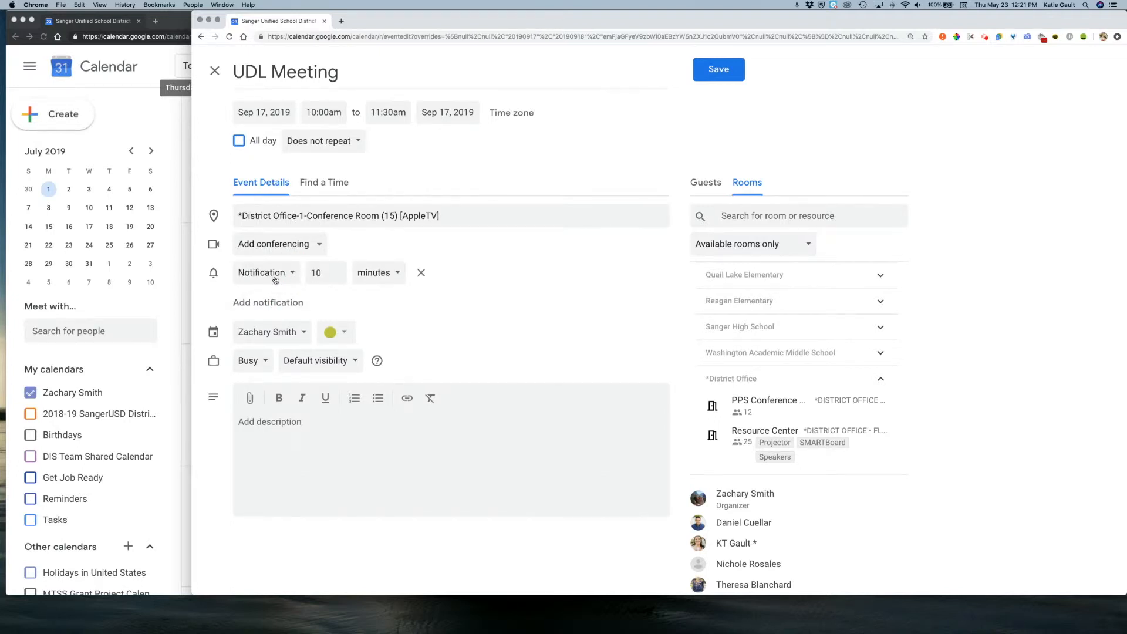
click(337, 276)
click(337, 277)
click(337, 277)
click(337, 276)
click(337, 276)
click(337, 277)
click(336, 276)
click(337, 276)
click(337, 276)
click(377, 272)
click(376, 295)
- Check which calendars and event colours can be chosen for the UDL Meeting, without changing either
click(300, 332)
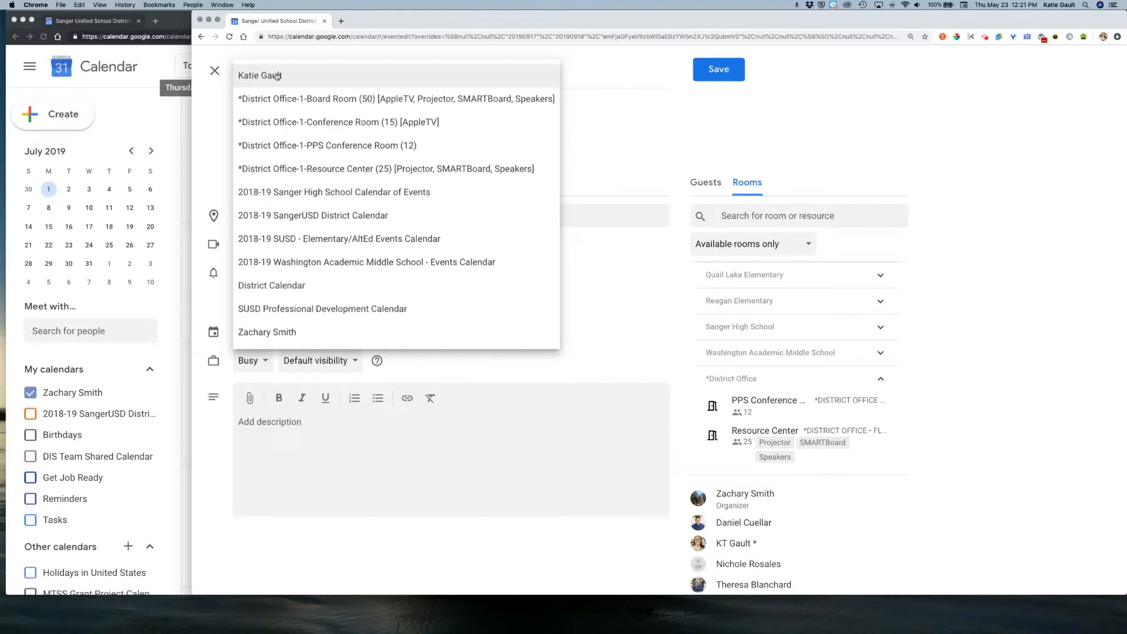
click(316, 332)
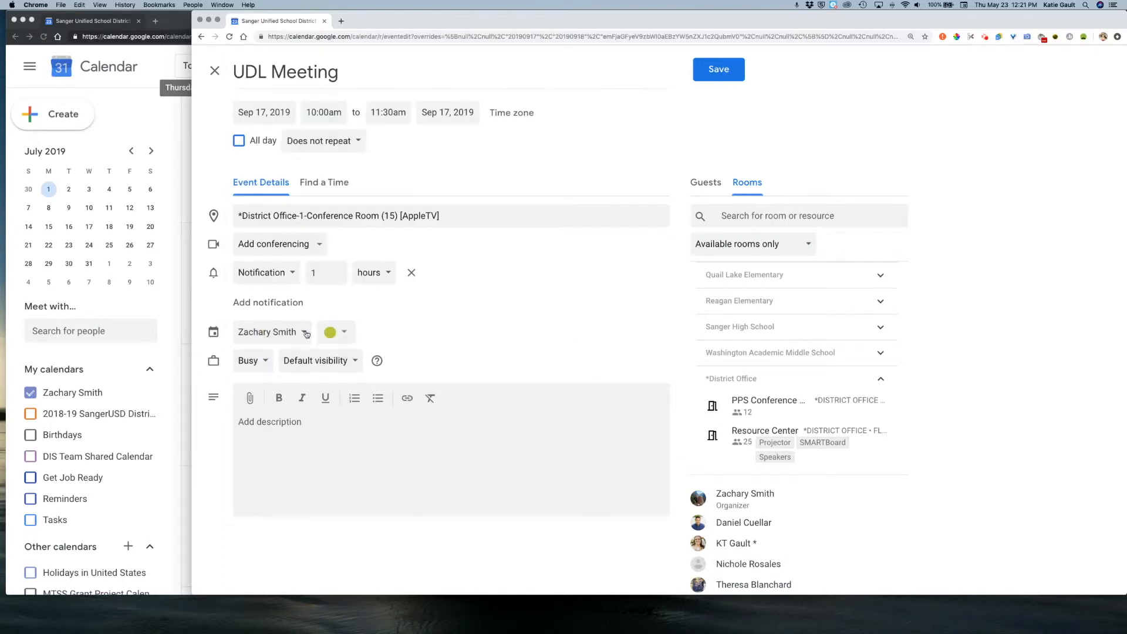
click(330, 332)
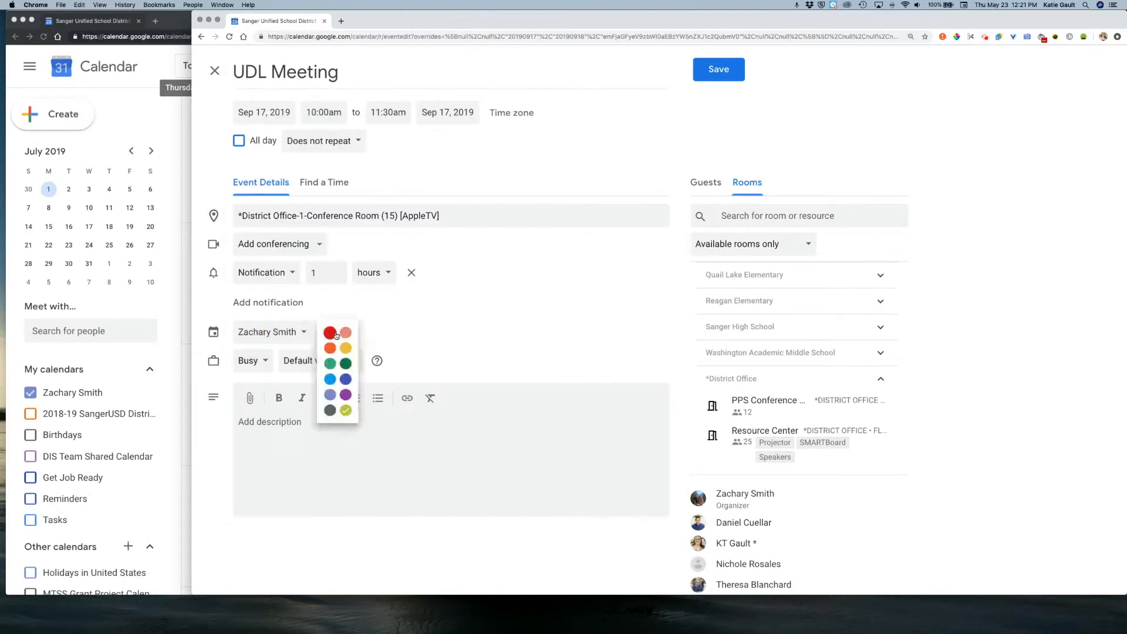
click(381, 326)
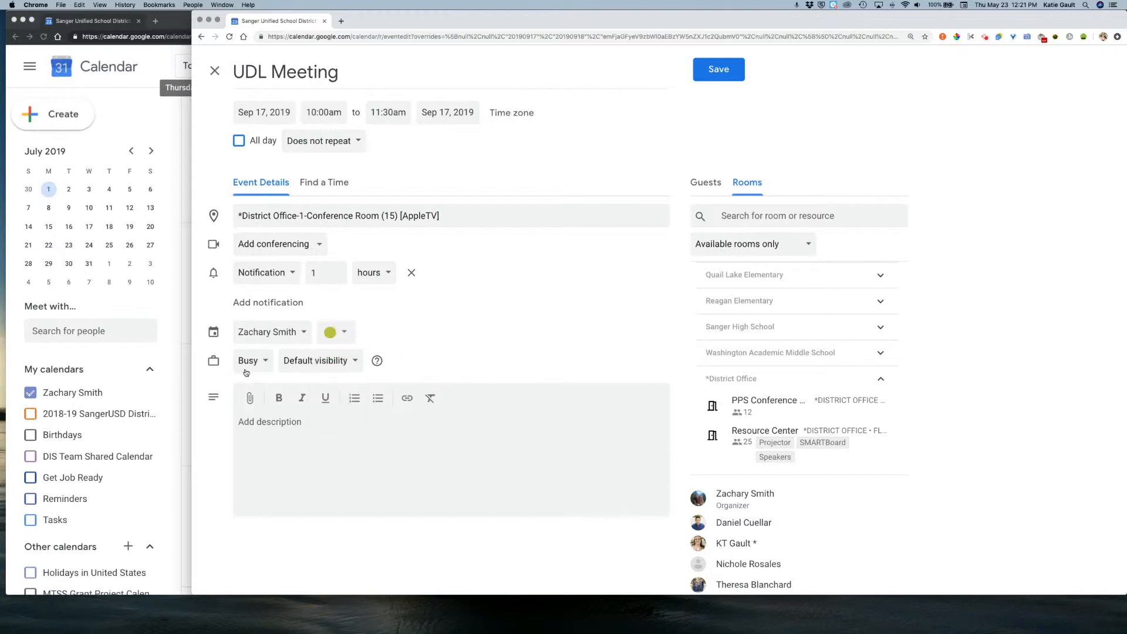
scroll(235, 296, down, 2)
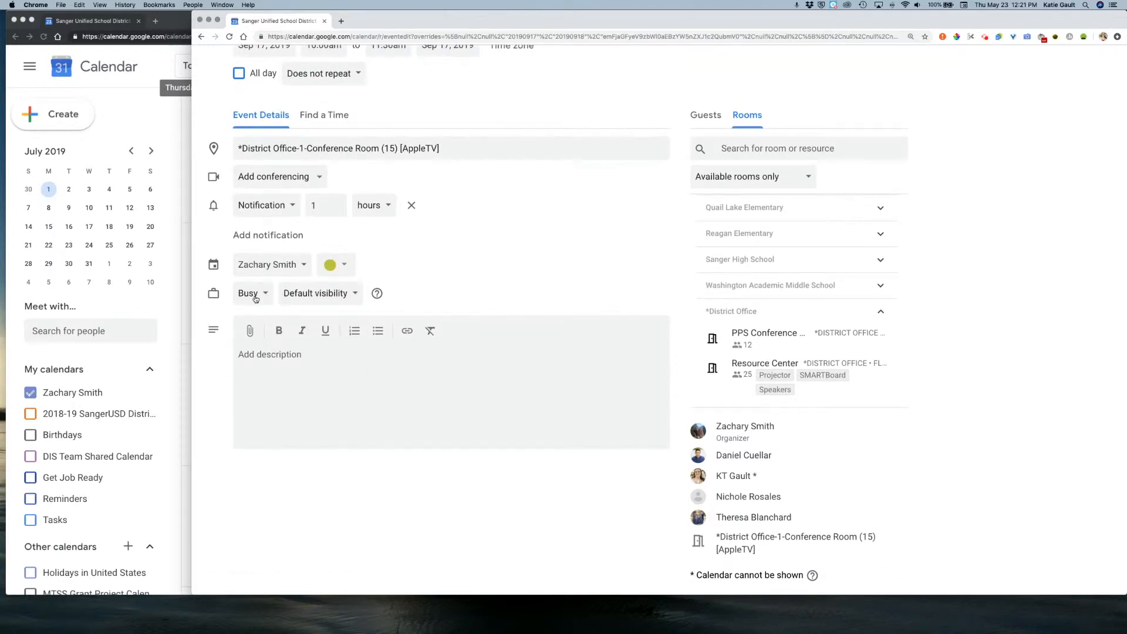
- Compare the guests' and conference room's availability around the meeting time on September 17, 2019, and return to the event details
click(327, 117)
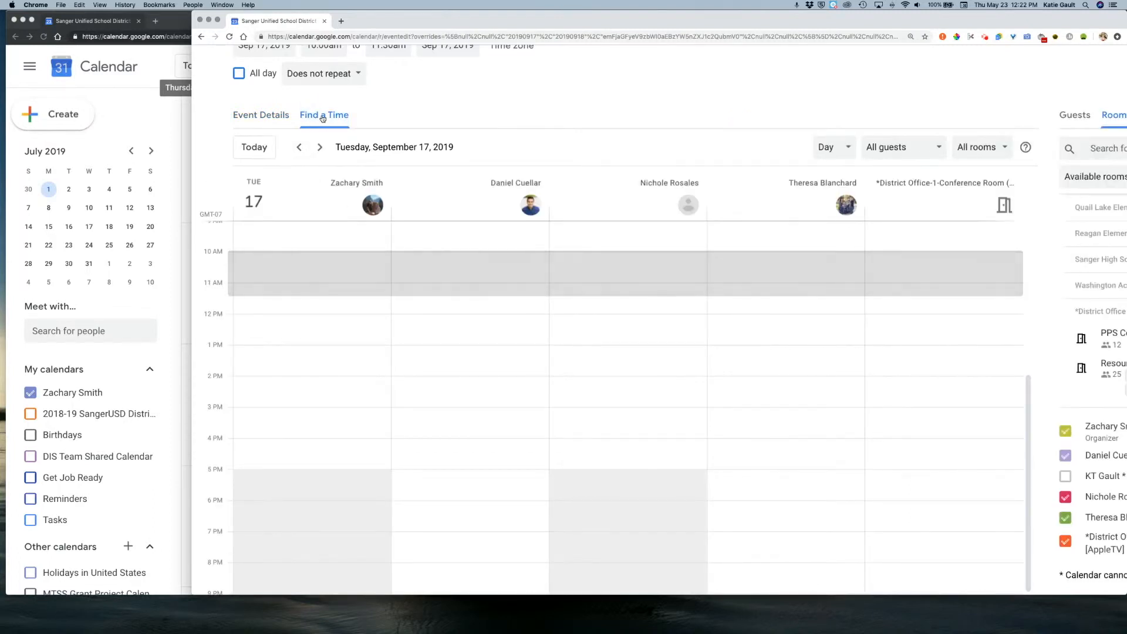
scroll(382, 251, down, 1)
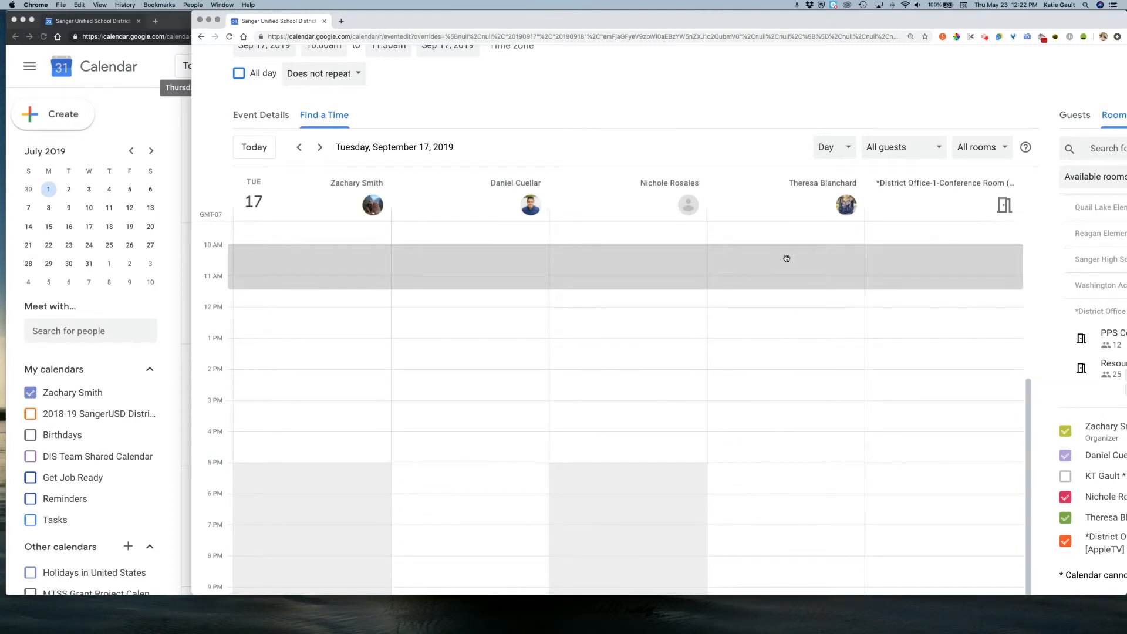
scroll(868, 223, down, 3)
scroll(884, 208, down, 2)
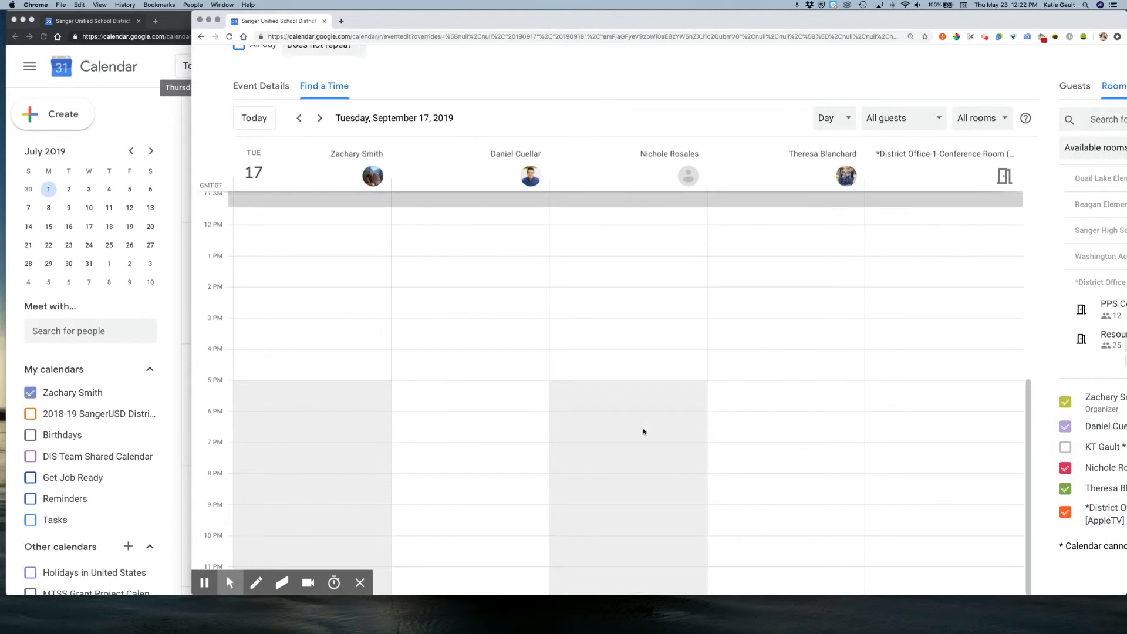
scroll(372, 305, up, 10)
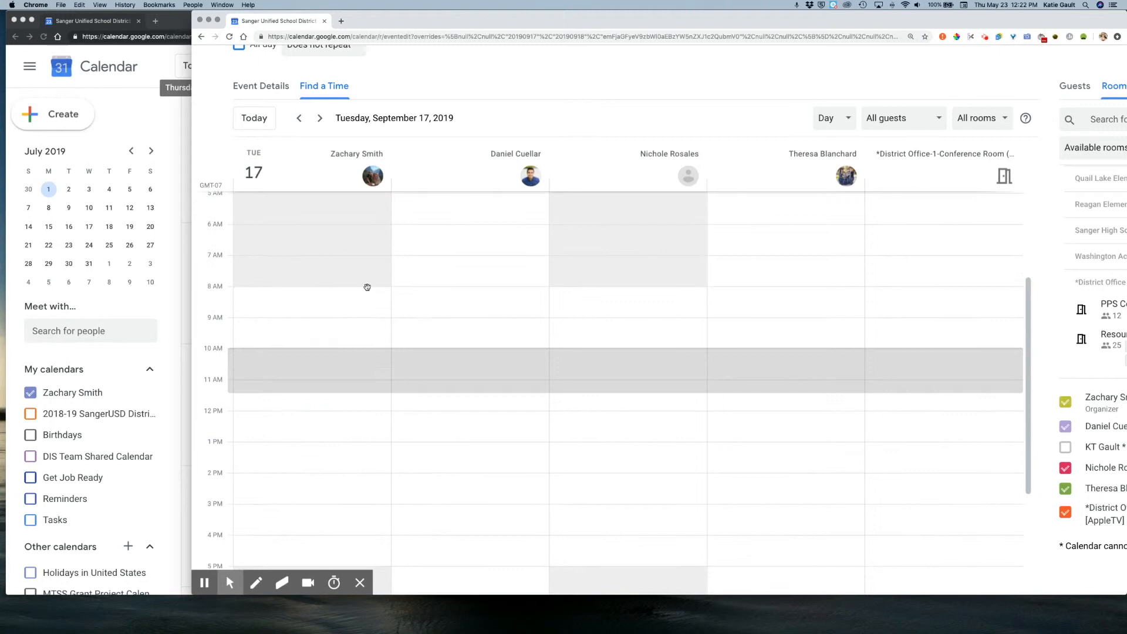
scroll(516, 233, down, 10)
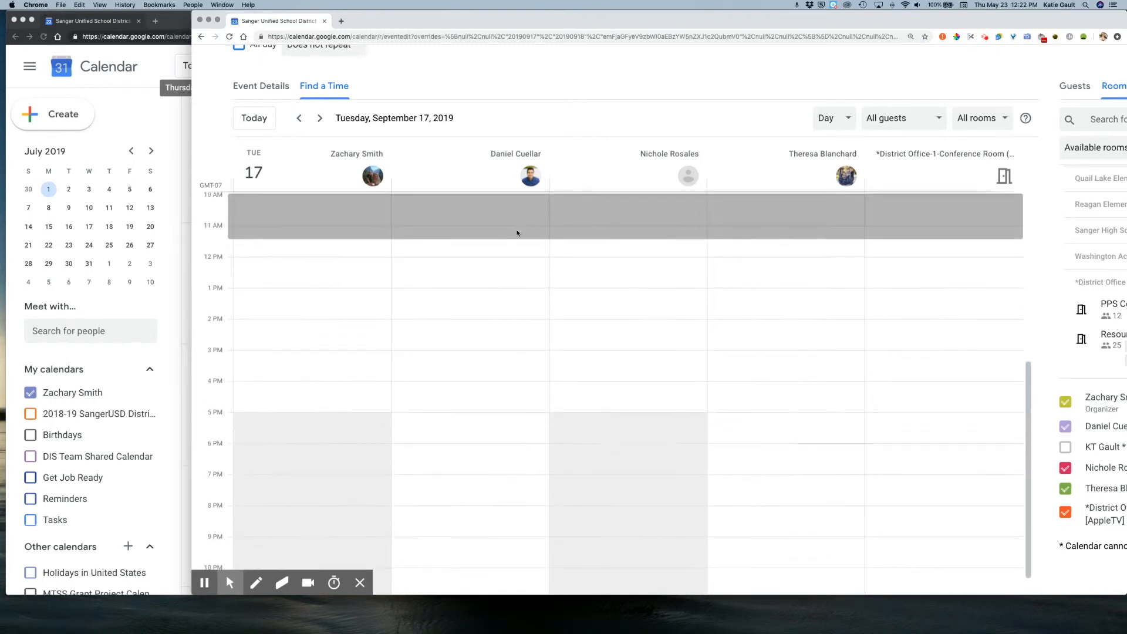
scroll(517, 233, up, 3)
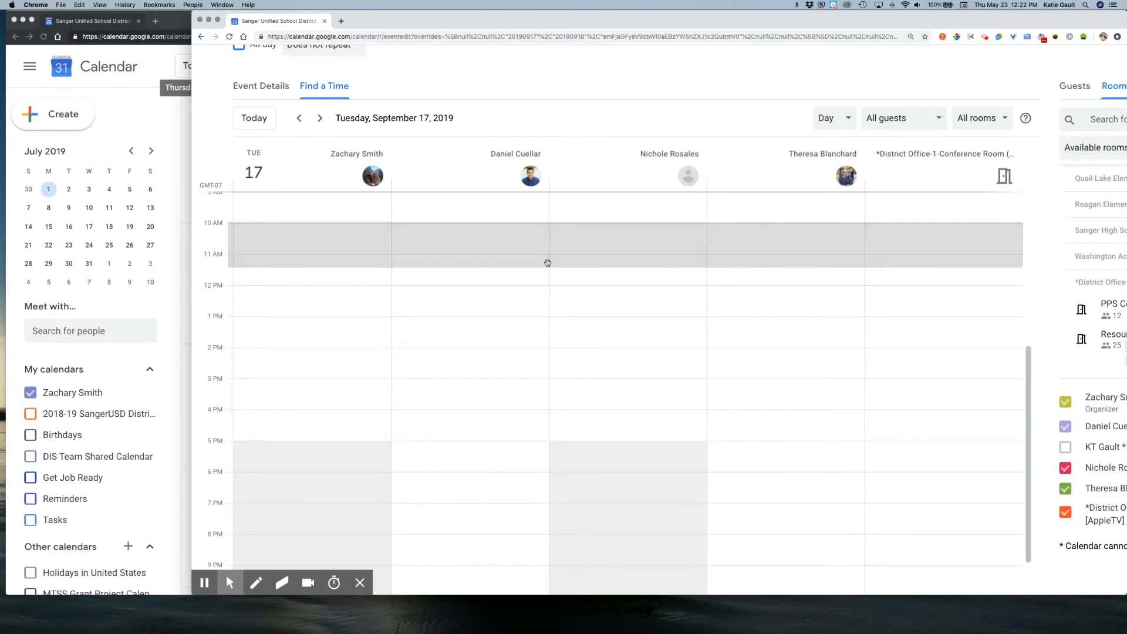
scroll(556, 288, up, 5)
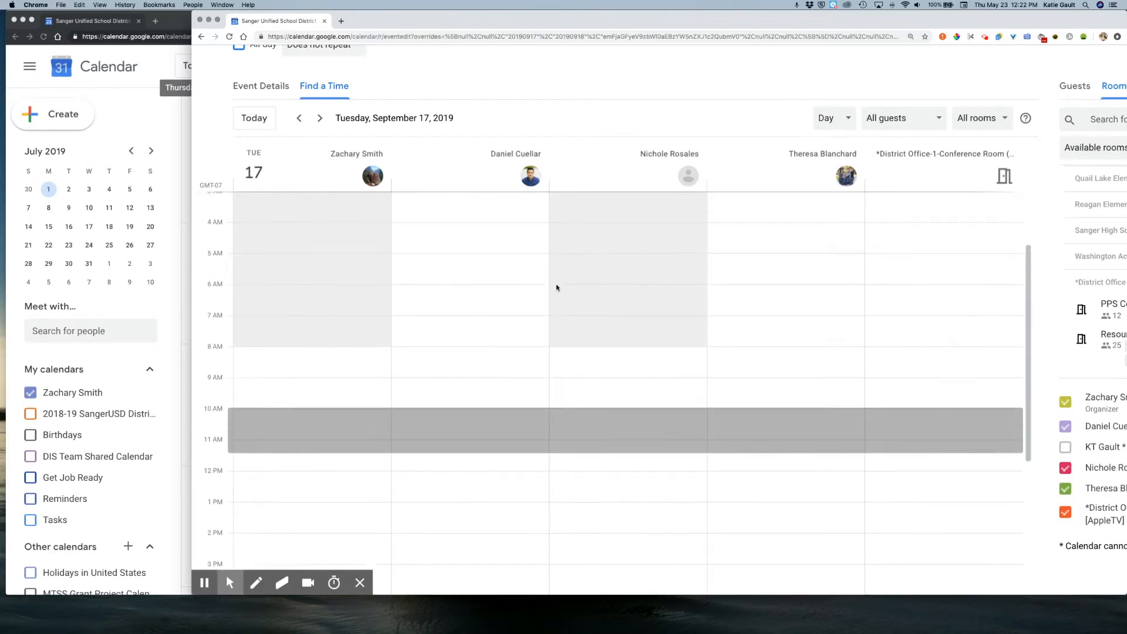
click(262, 86)
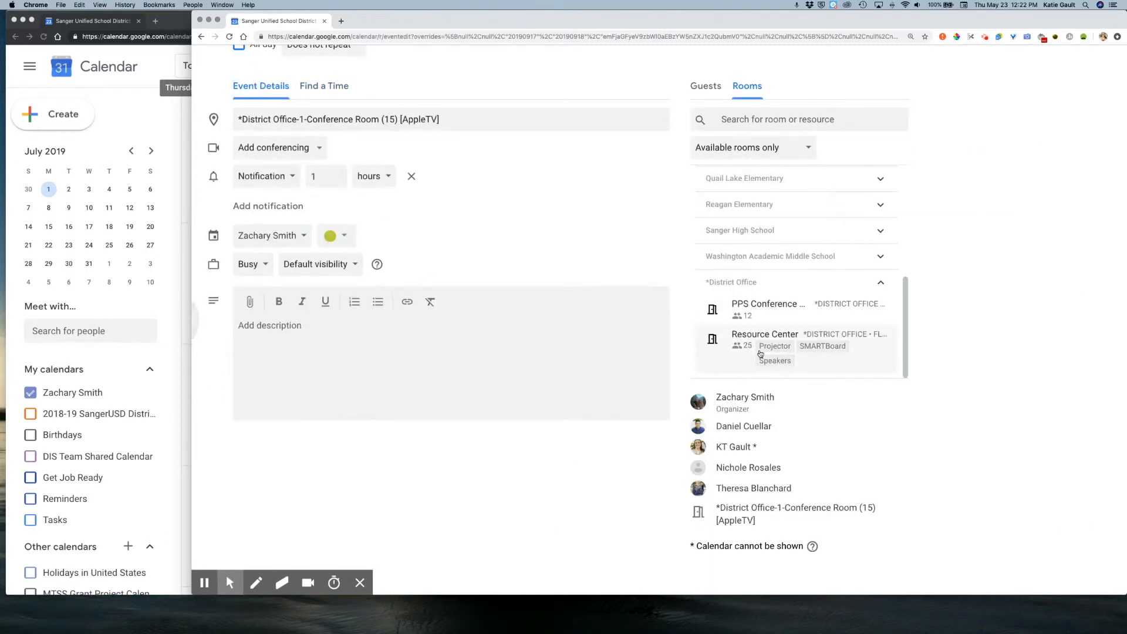
- Save the UDL Meeting without sending invitation emails to the guests
mouse_move(763, 337)
click(625, 247)
scroll(625, 248, up, 2)
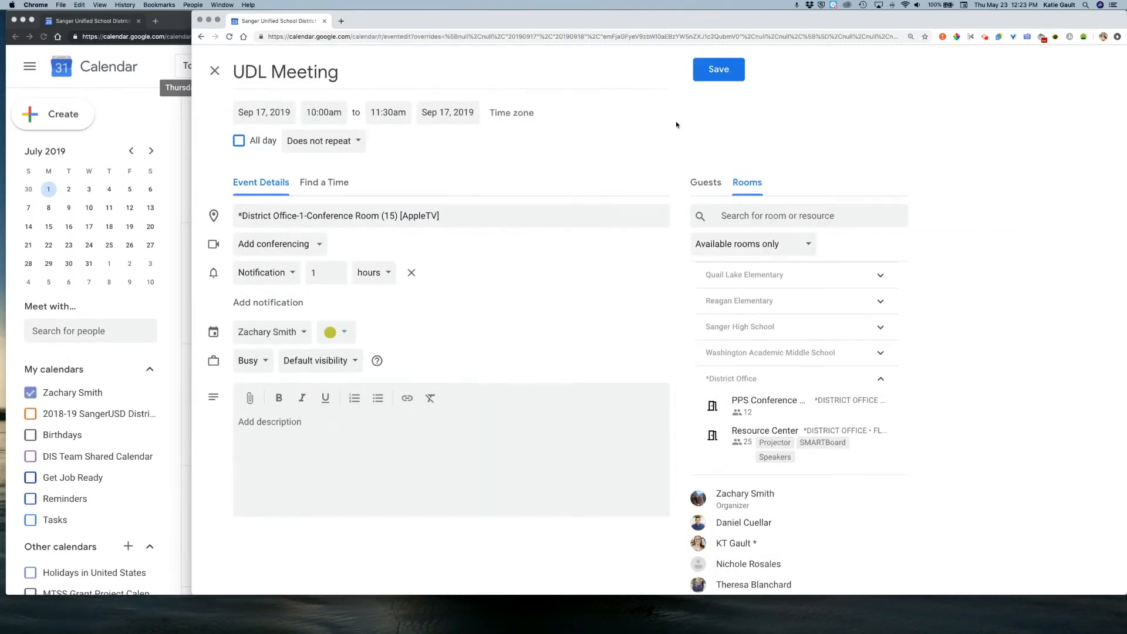
click(728, 72)
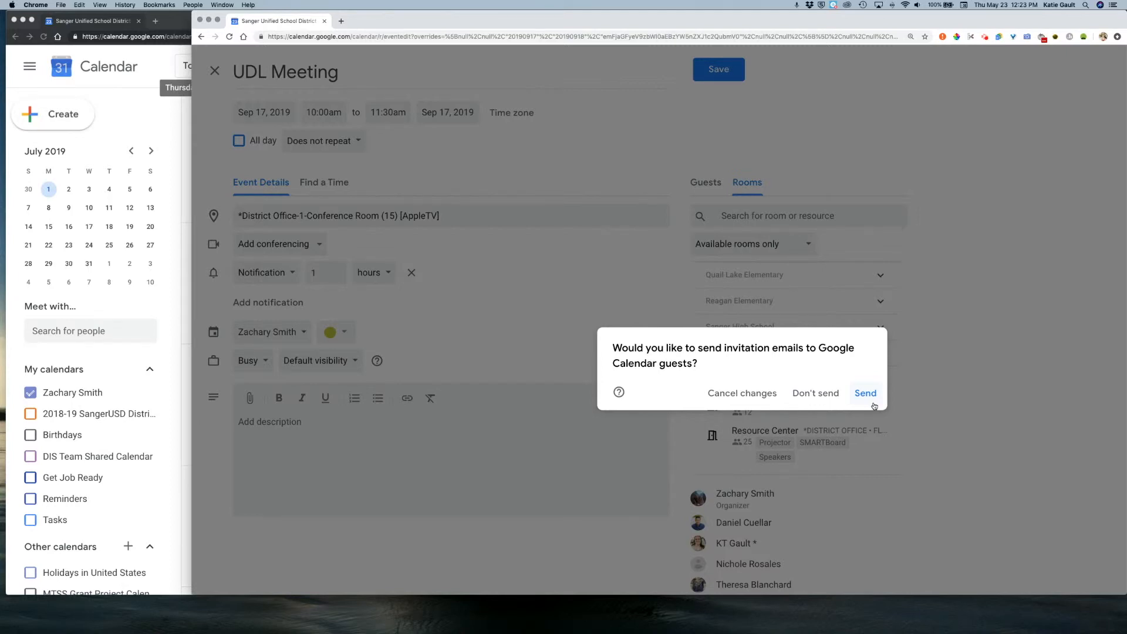
click(829, 395)
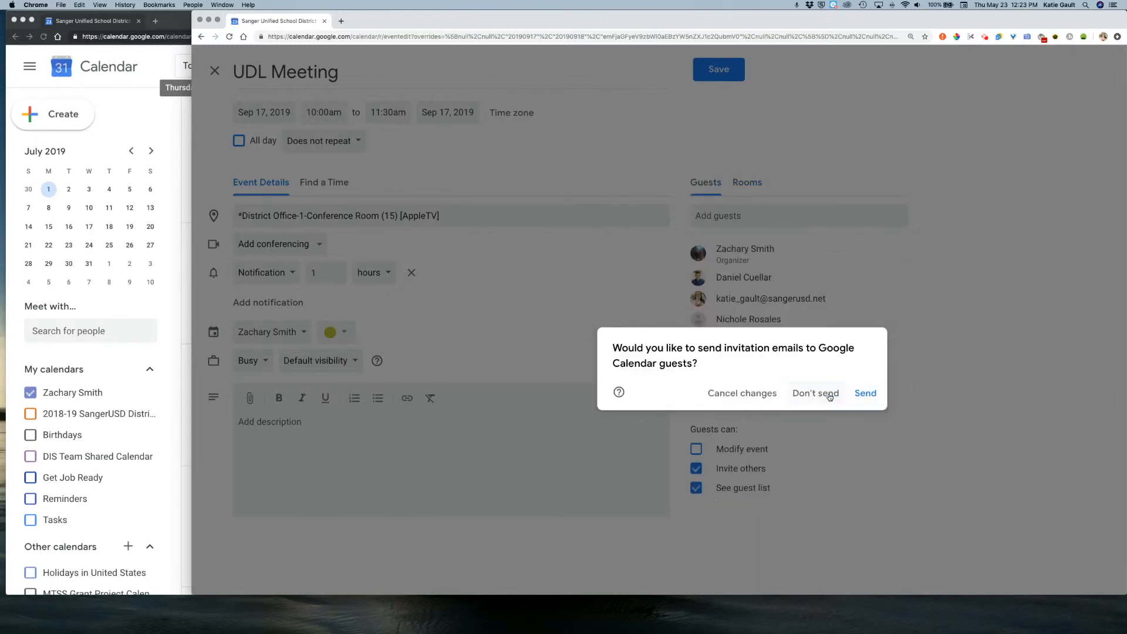
click(829, 395)
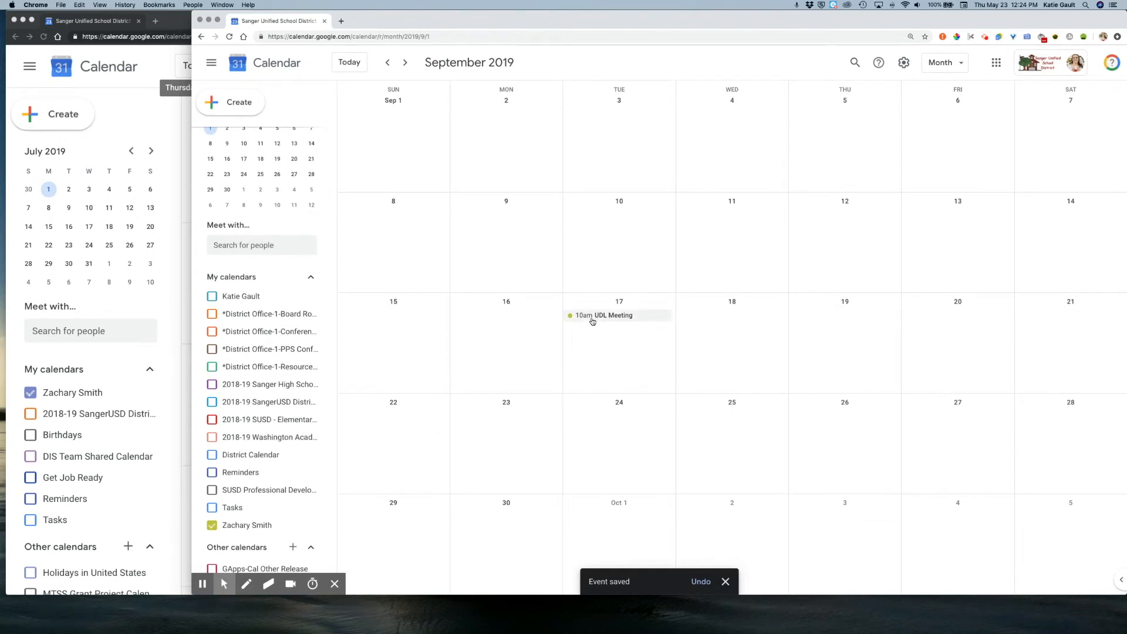
- Show the delegate's own calendar for September 2019 and hide the organizer's delegated calendar
click(212, 296)
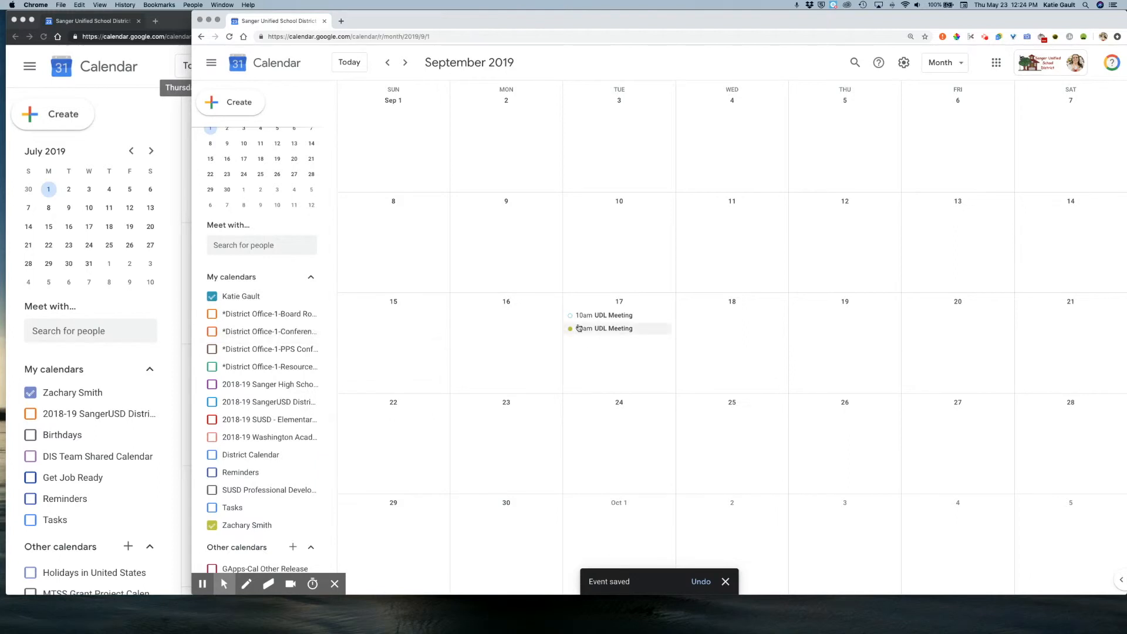
scroll(524, 374, down, 1)
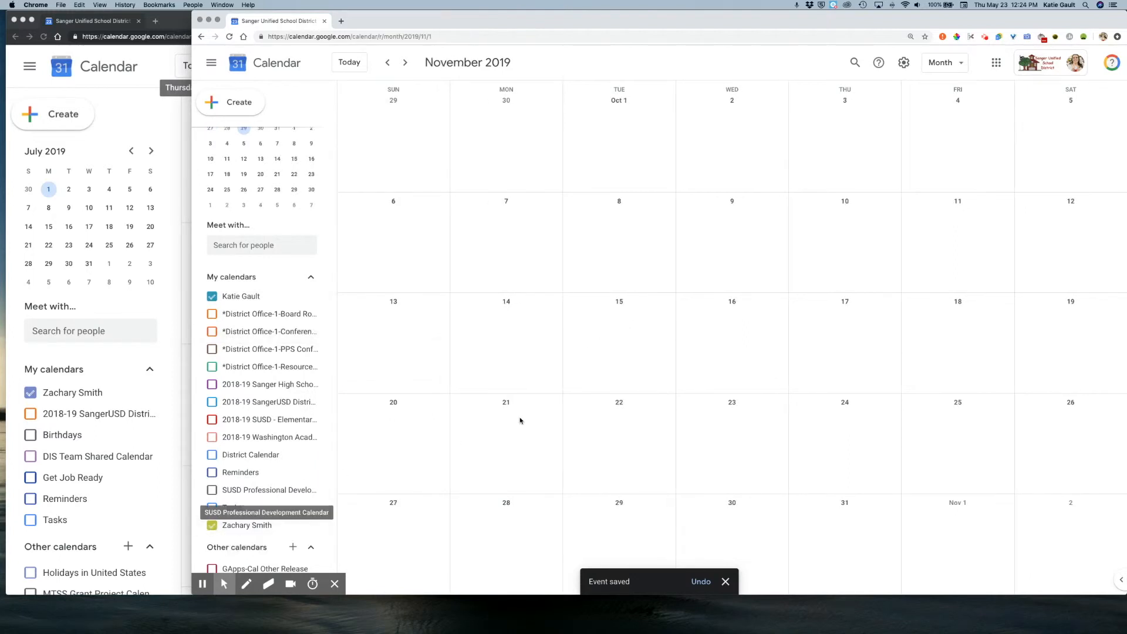
scroll(516, 417, down, 1)
click(387, 63)
click(386, 63)
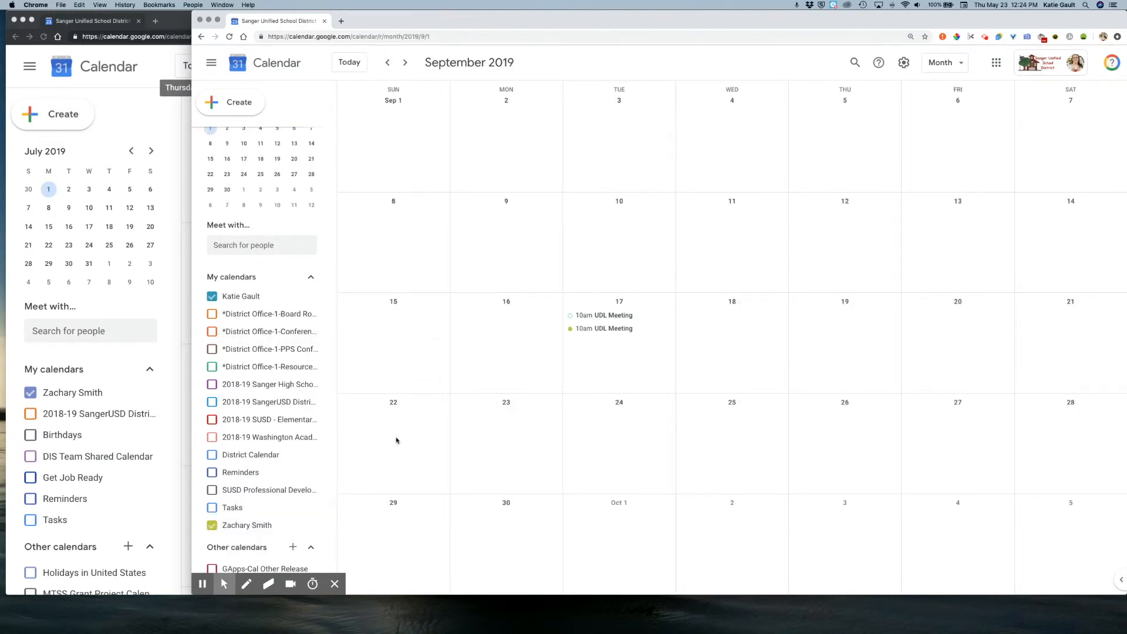
click(212, 526)
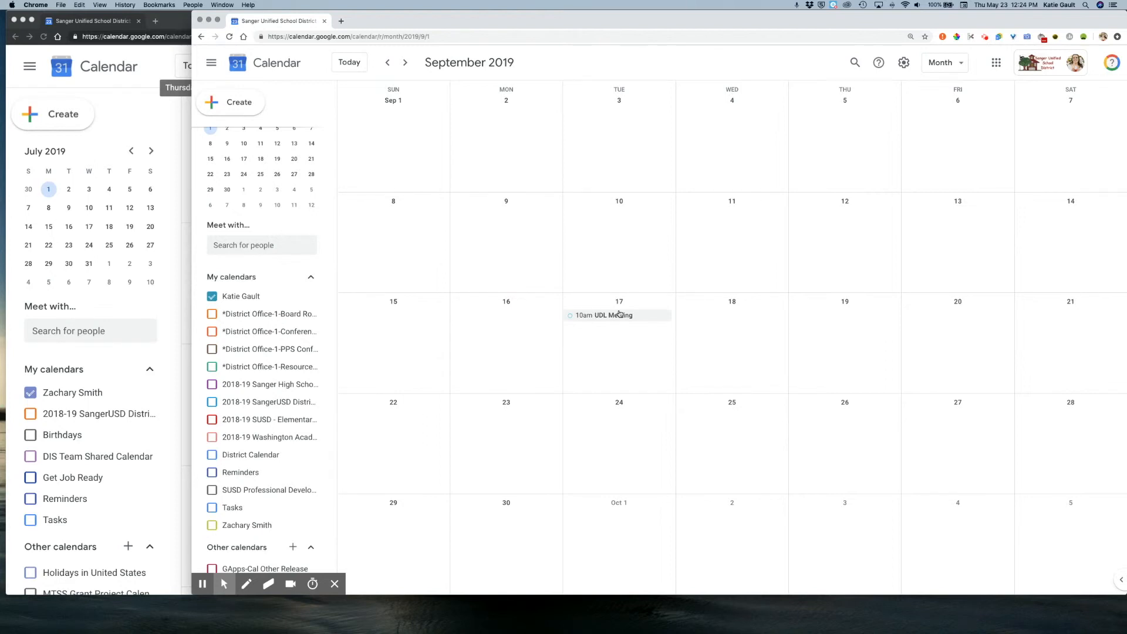
- Open the September 17 UDL Meeting on the delegate's own calendar and respond Yes to the invitation
scroll(620, 315, up, 5)
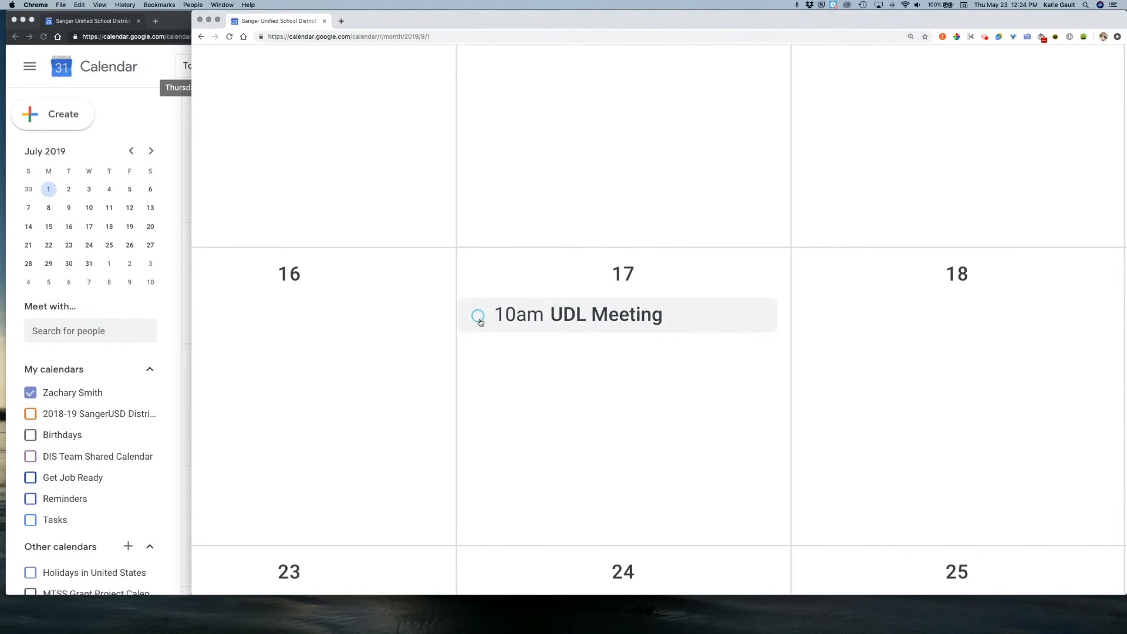
scroll(480, 321, down, 5)
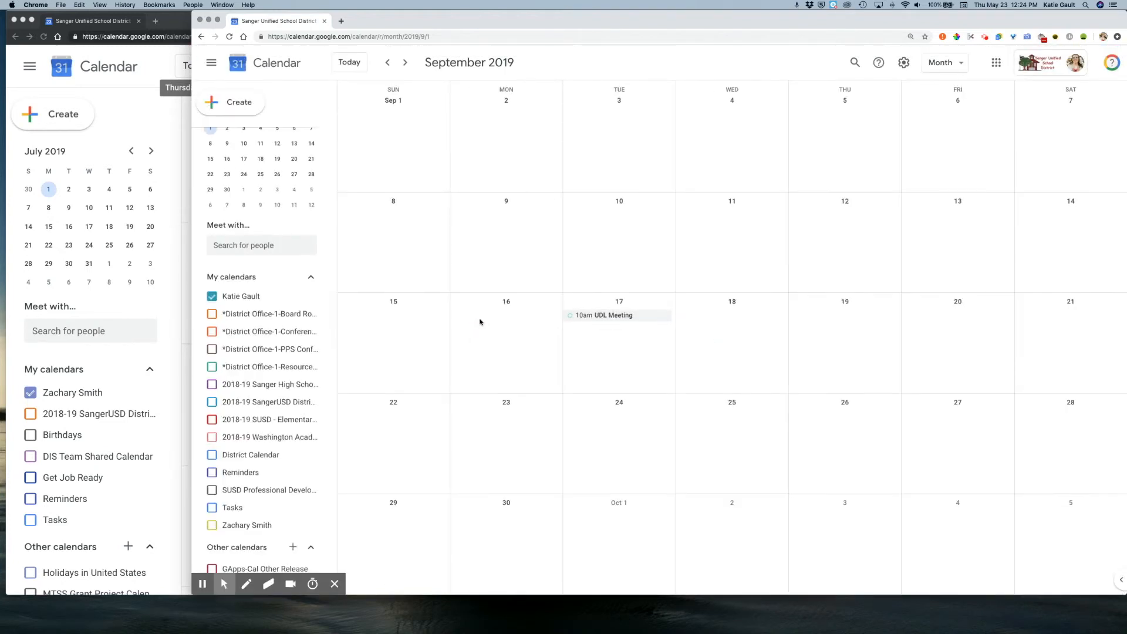
click(606, 318)
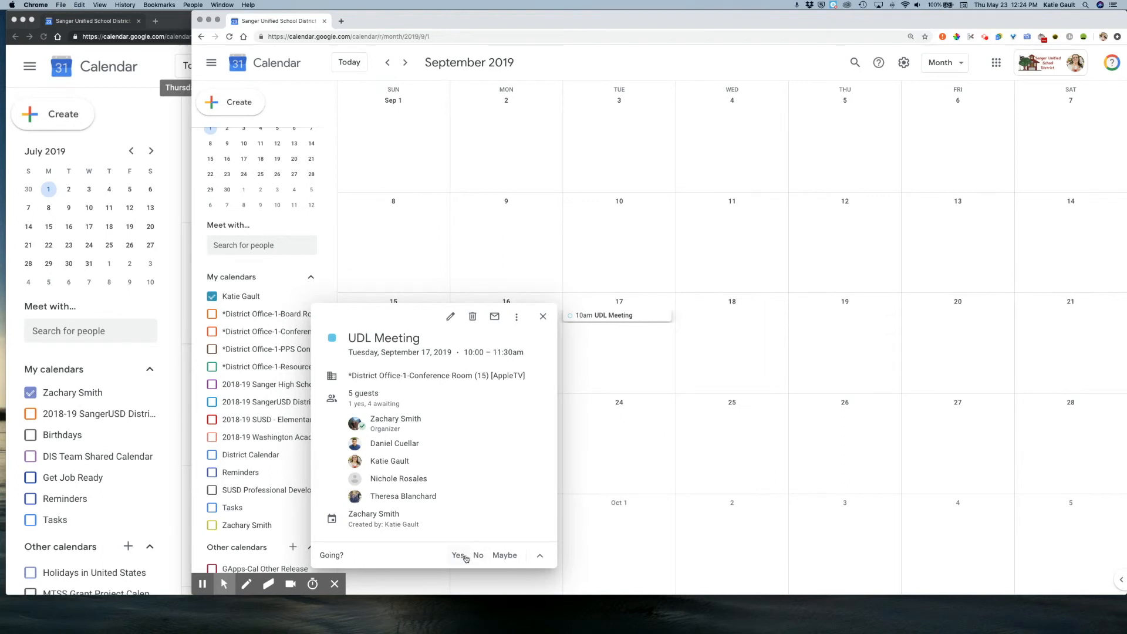
click(540, 557)
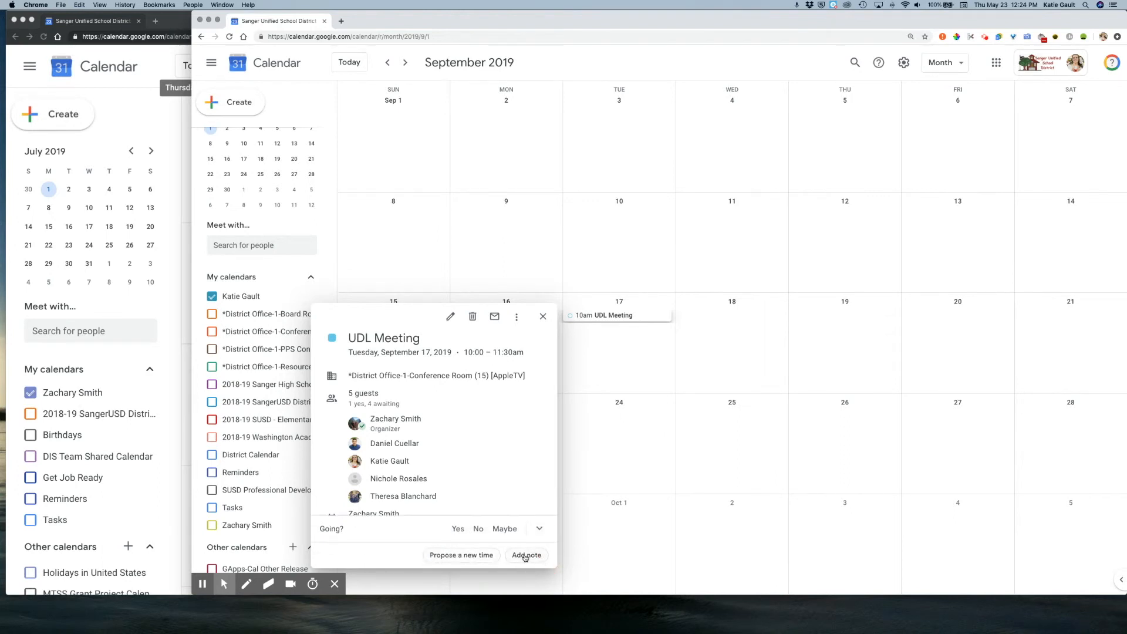
click(458, 529)
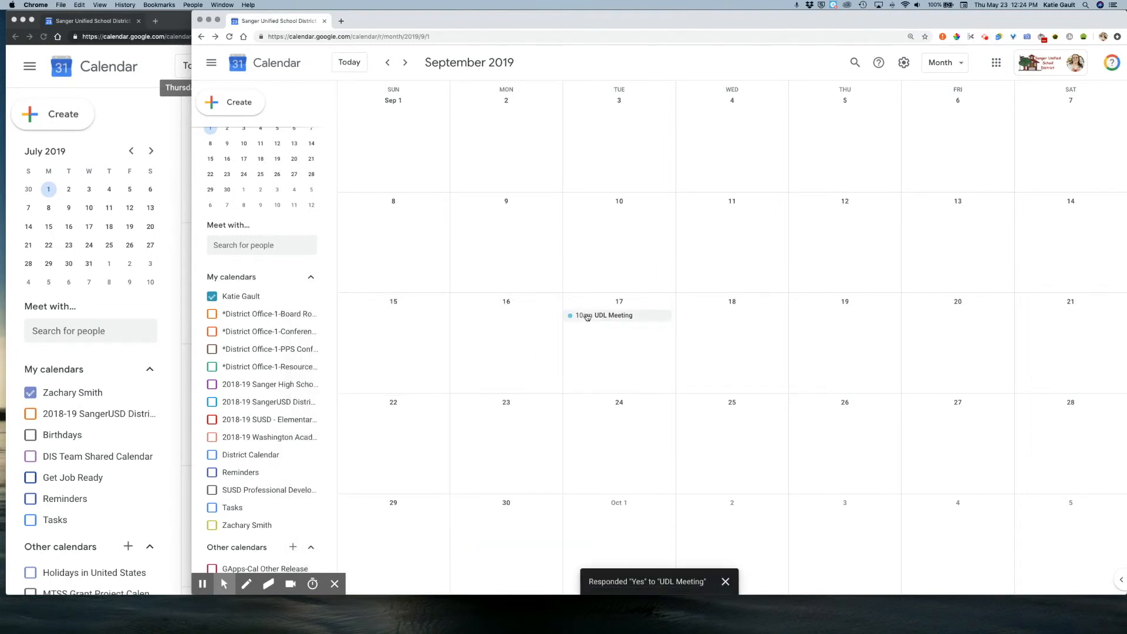
- Display the organizer's calendar, the delegate's own calendar and the District Calendar together in the September 2019 month view
click(212, 524)
click(213, 296)
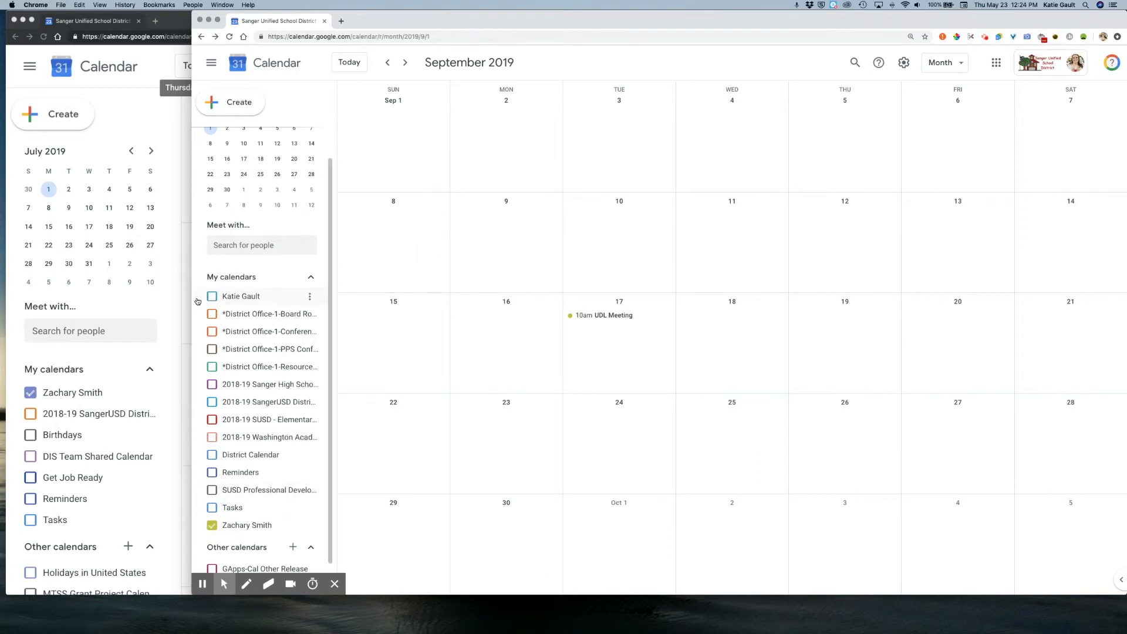
click(212, 297)
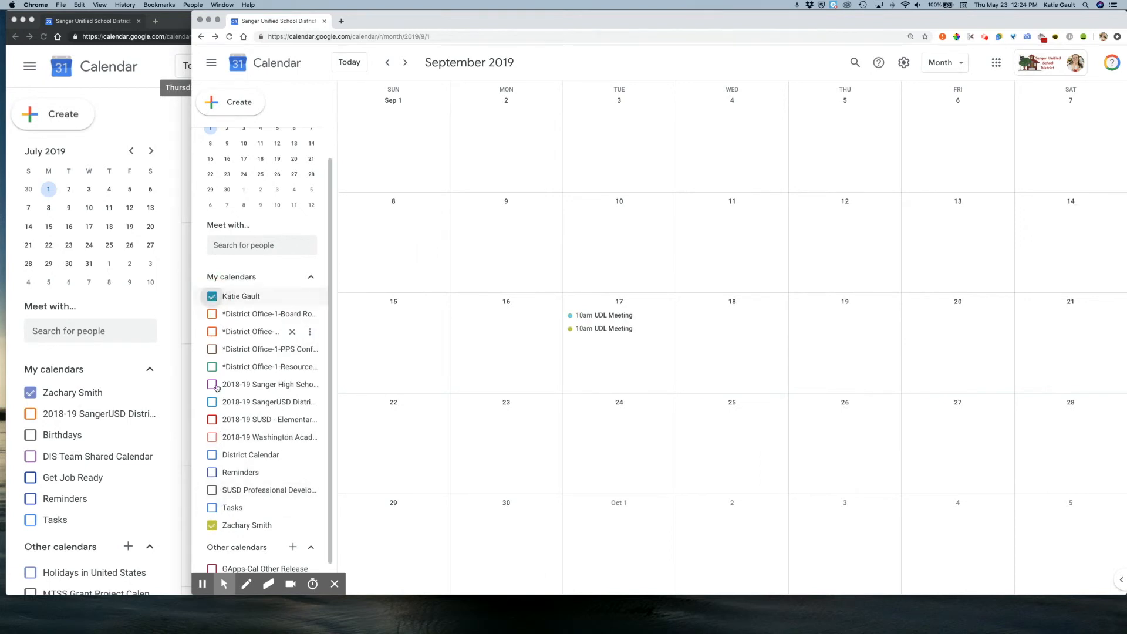
click(212, 456)
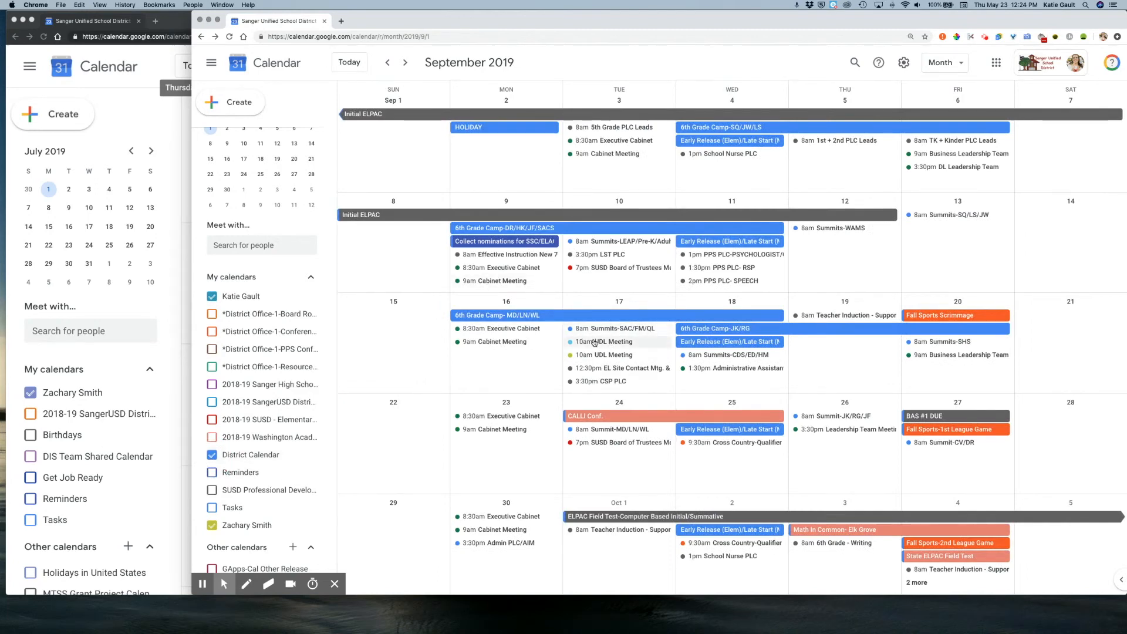
- Hide the District Calendar, the delegate's own calendar and the organizer's delegated calendar from the September 2019 month view
click(212, 455)
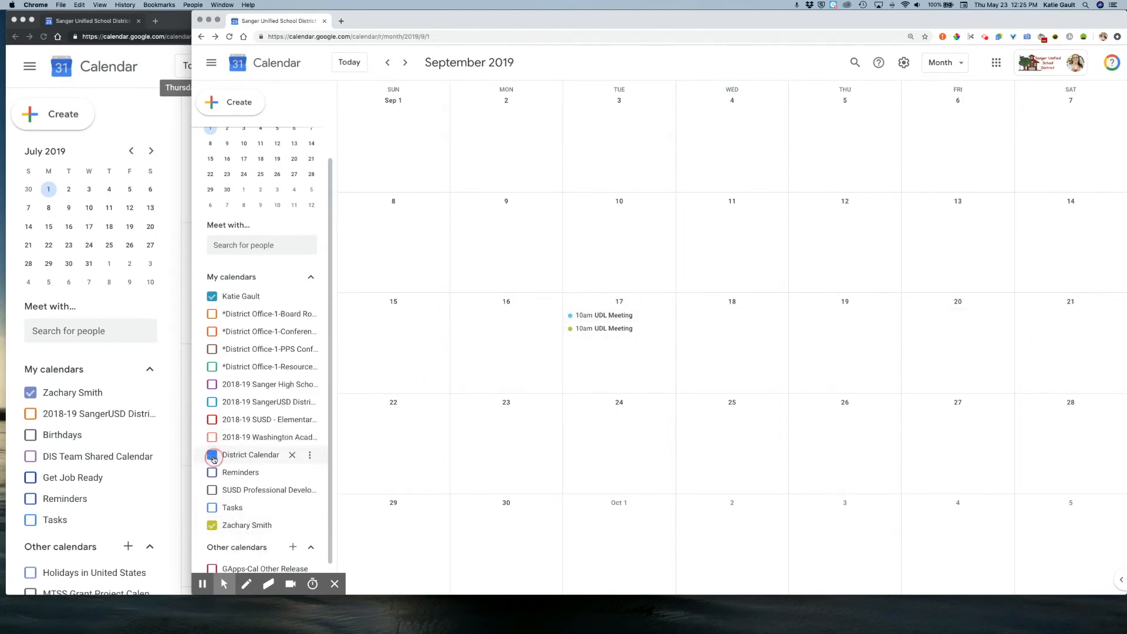
click(212, 297)
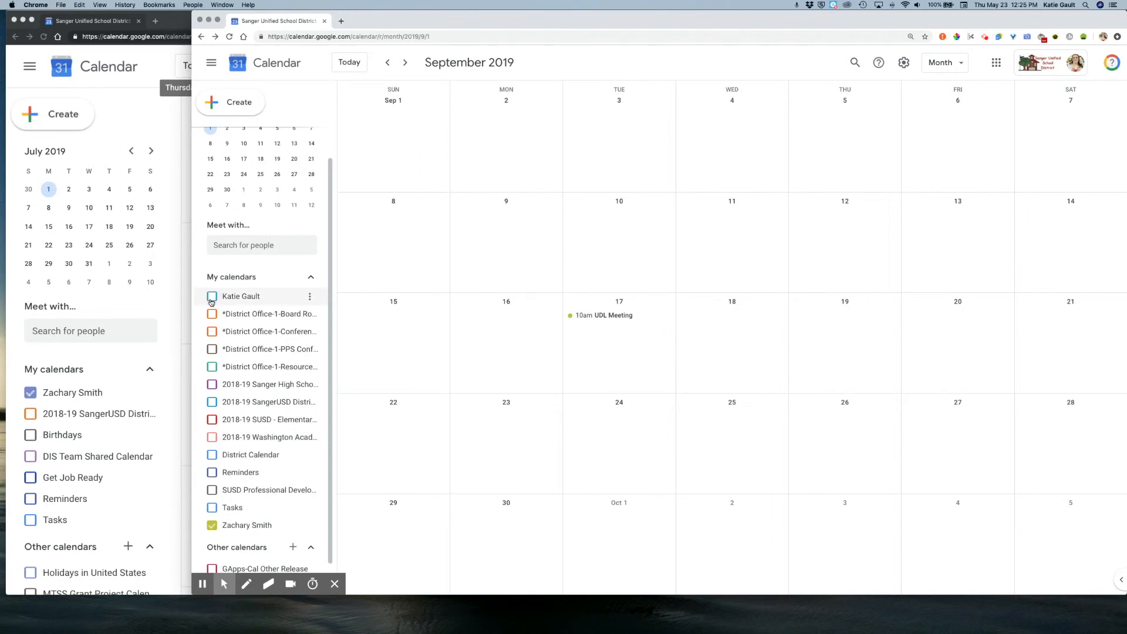
click(212, 524)
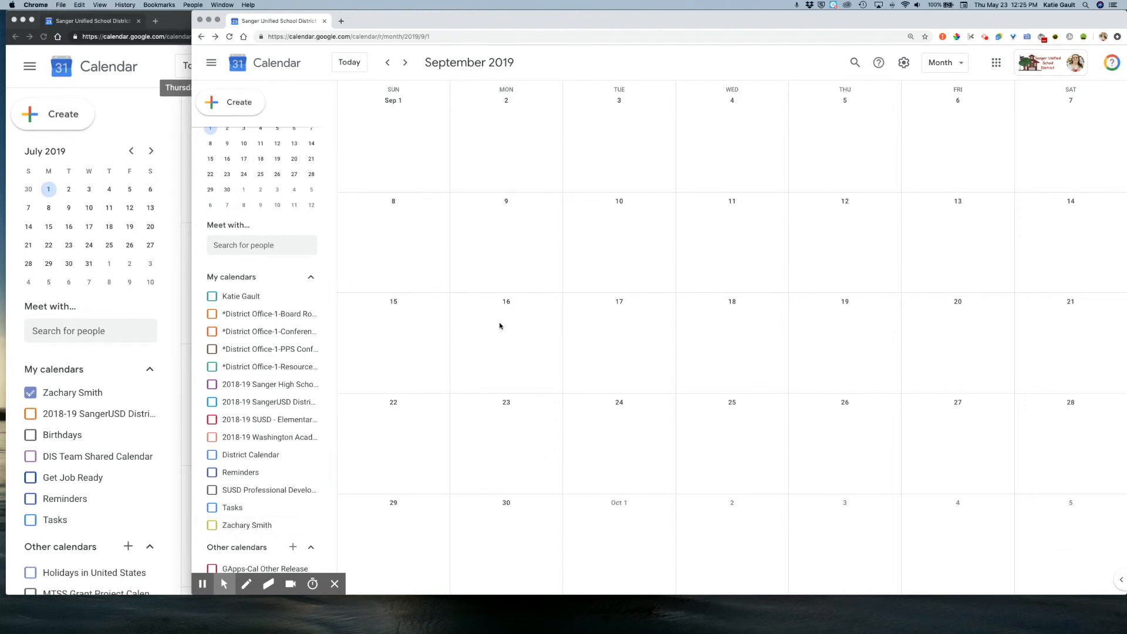
- Start a new event on September 17, 2019 with full event options and show its Find a Time day view
click(612, 306)
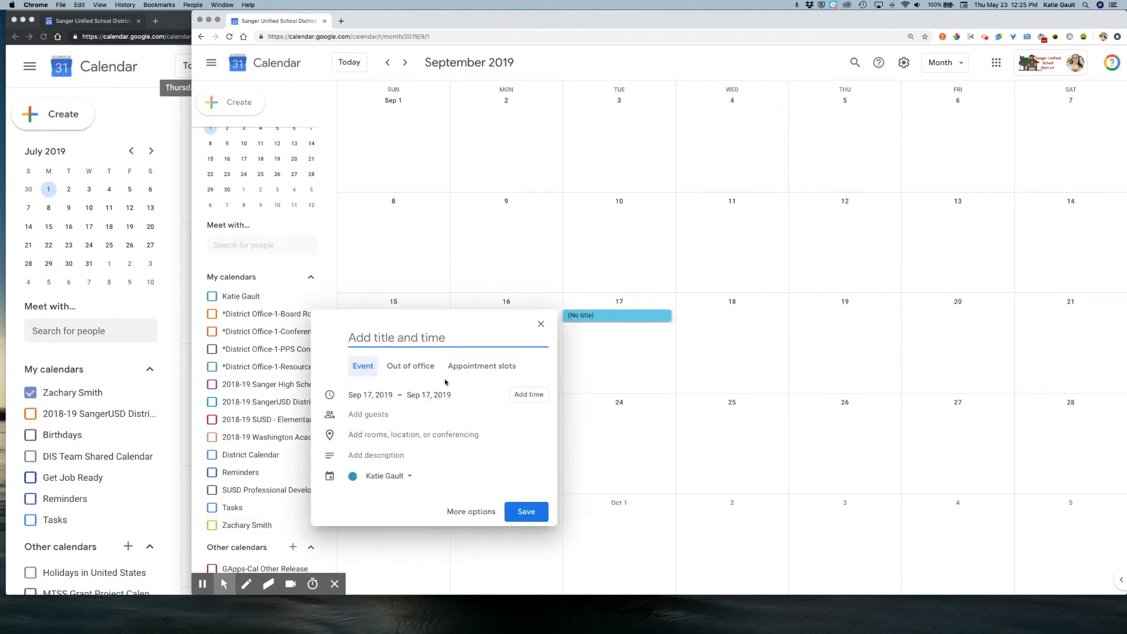
click(471, 511)
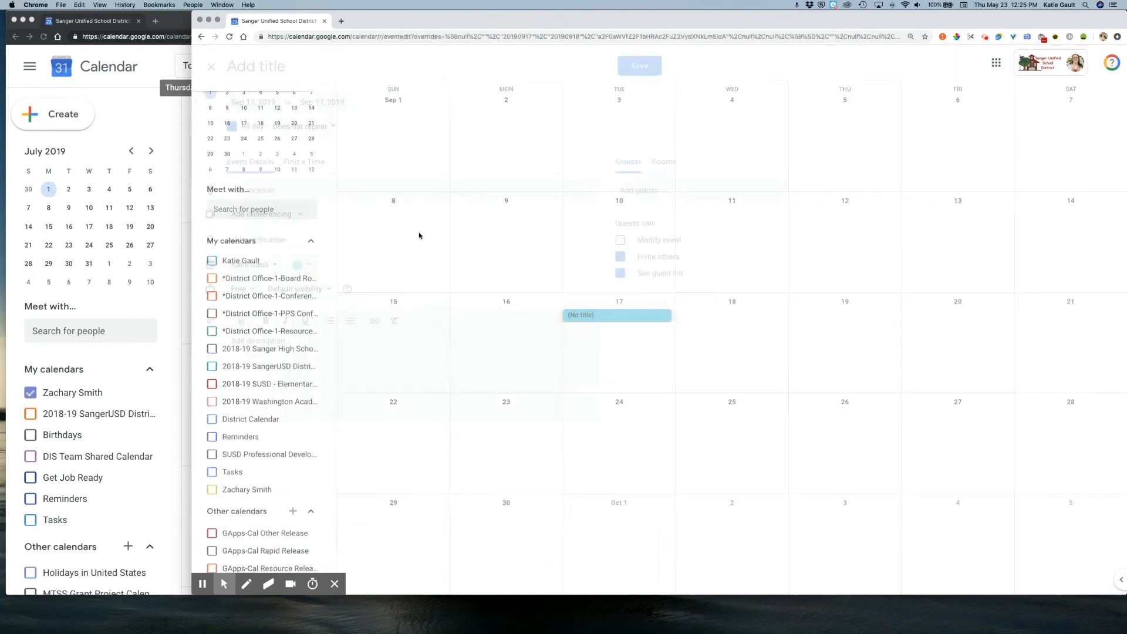
click(311, 162)
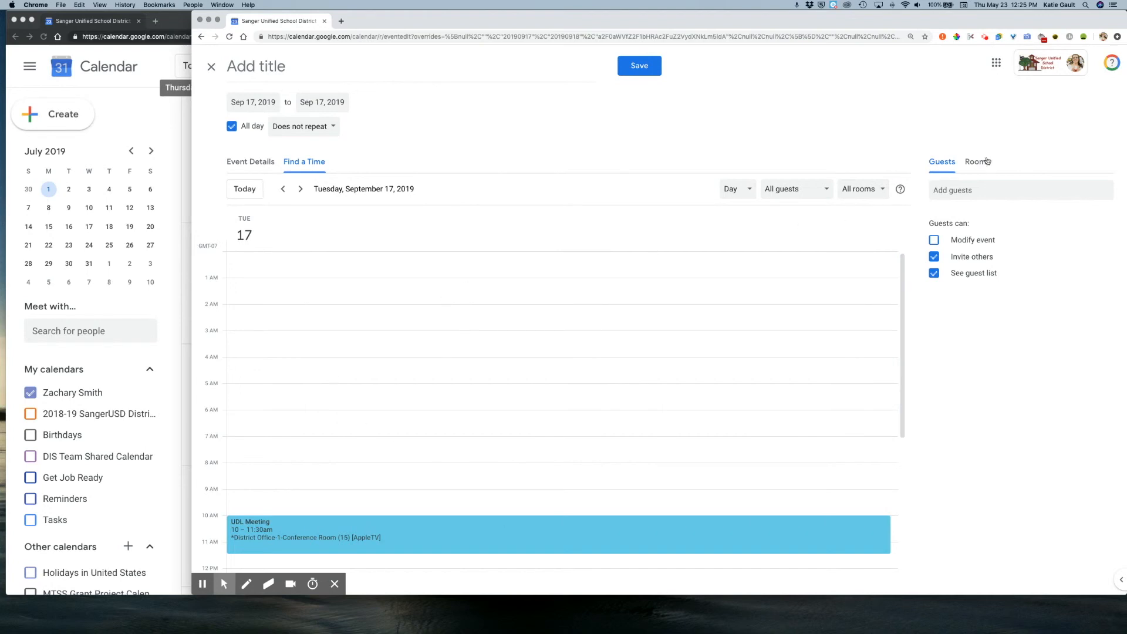
- Add two colleagues from the district directory as guests of the draft event
click(961, 193)
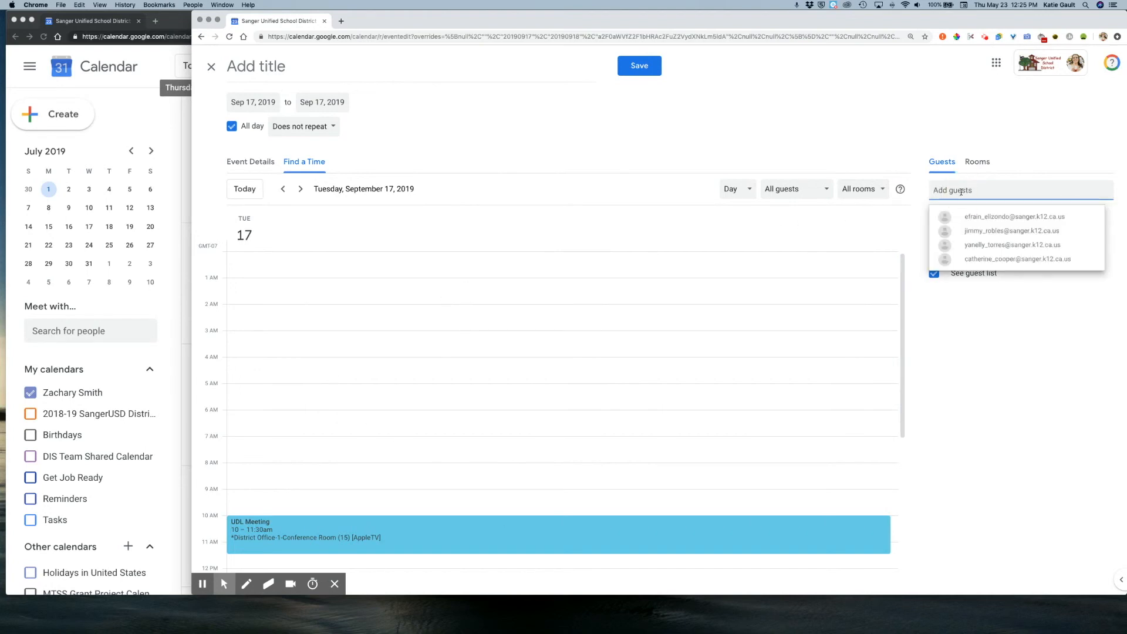
text(there)
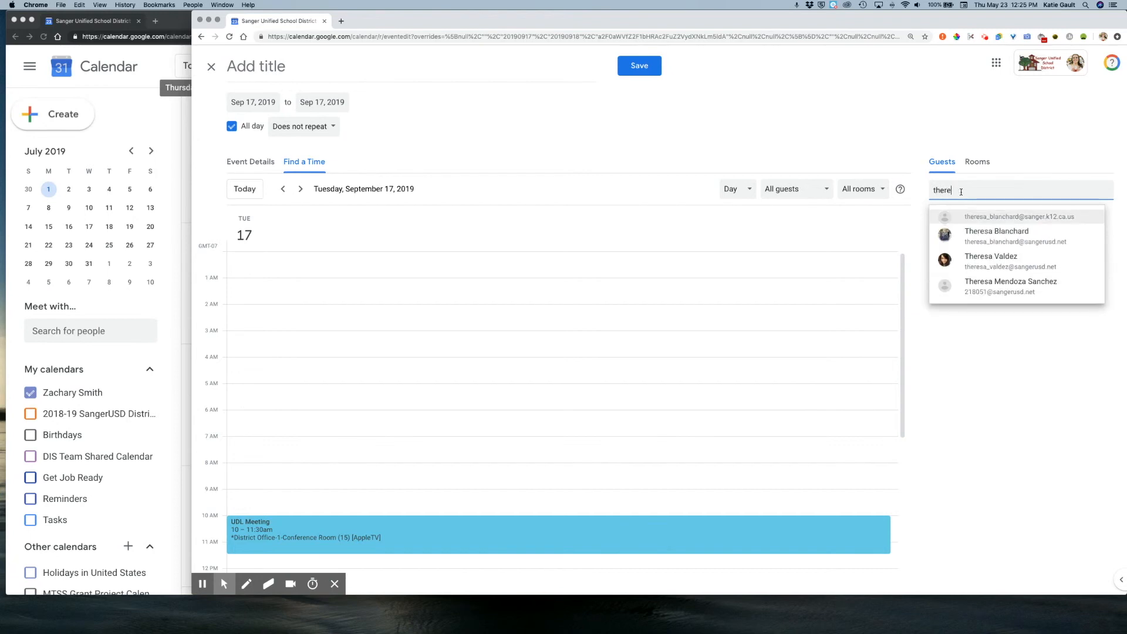
key(Return)
text(nichol)
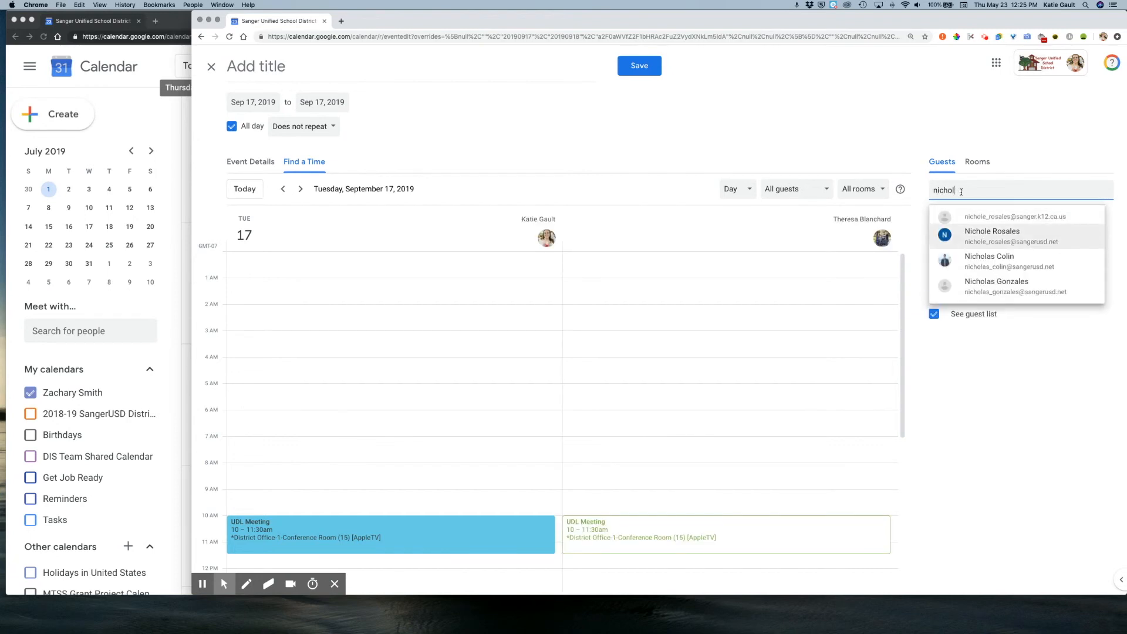
key(Return)
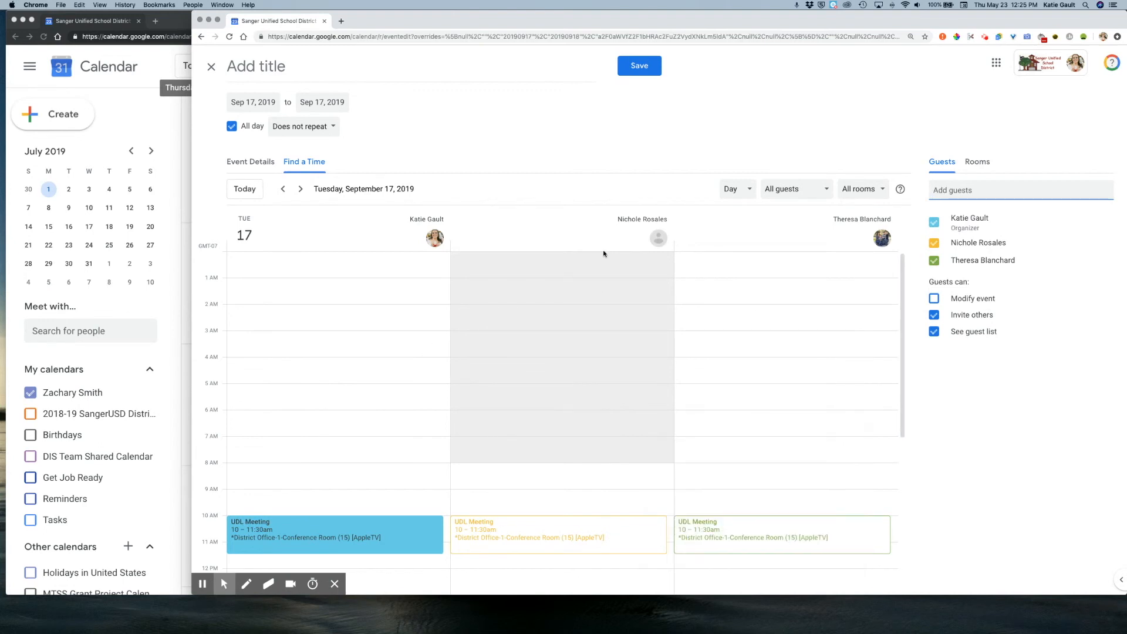
- Compare the organizer's and both guests' availability across the day on Tuesday, September 17, 2019
scroll(527, 398, down, 2)
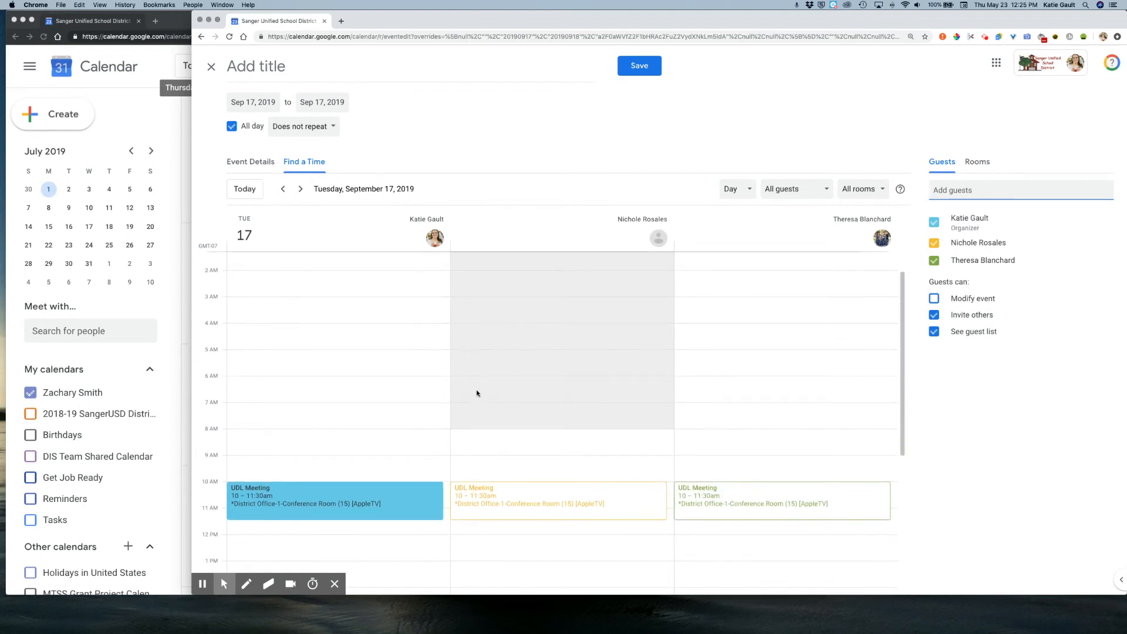
scroll(509, 442, down, 3)
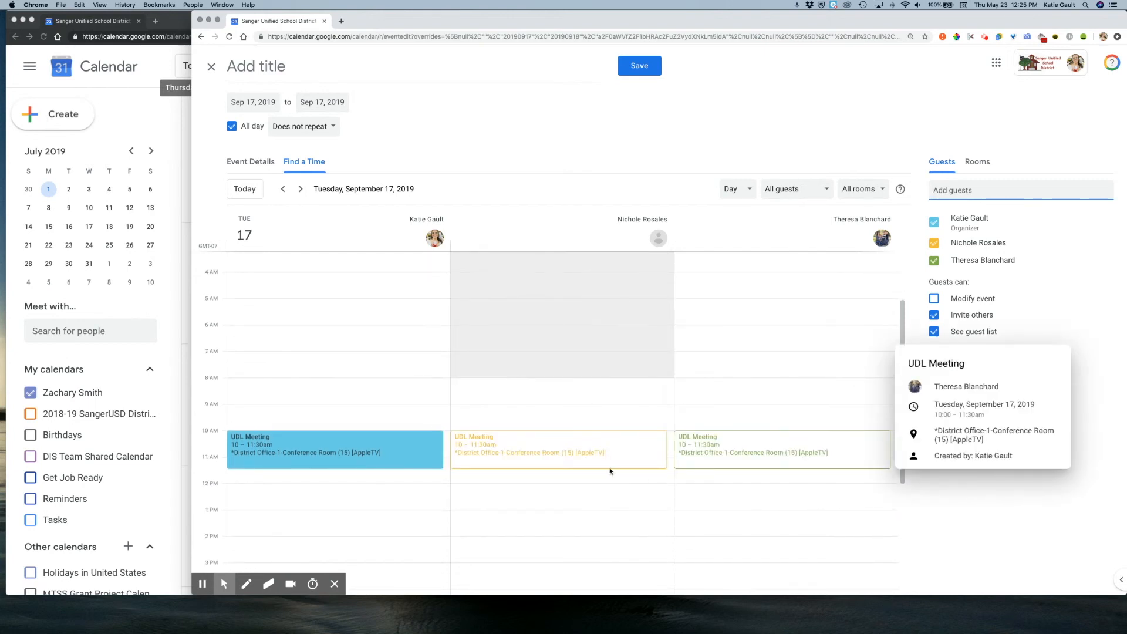
scroll(587, 493, down, 3)
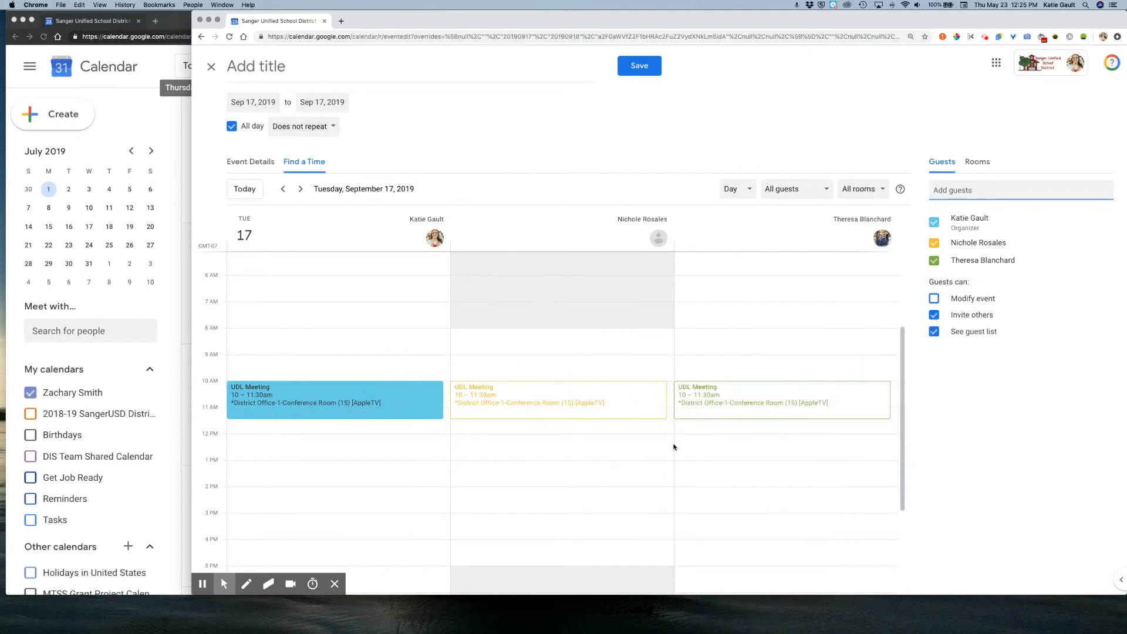
scroll(673, 447, down, 3)
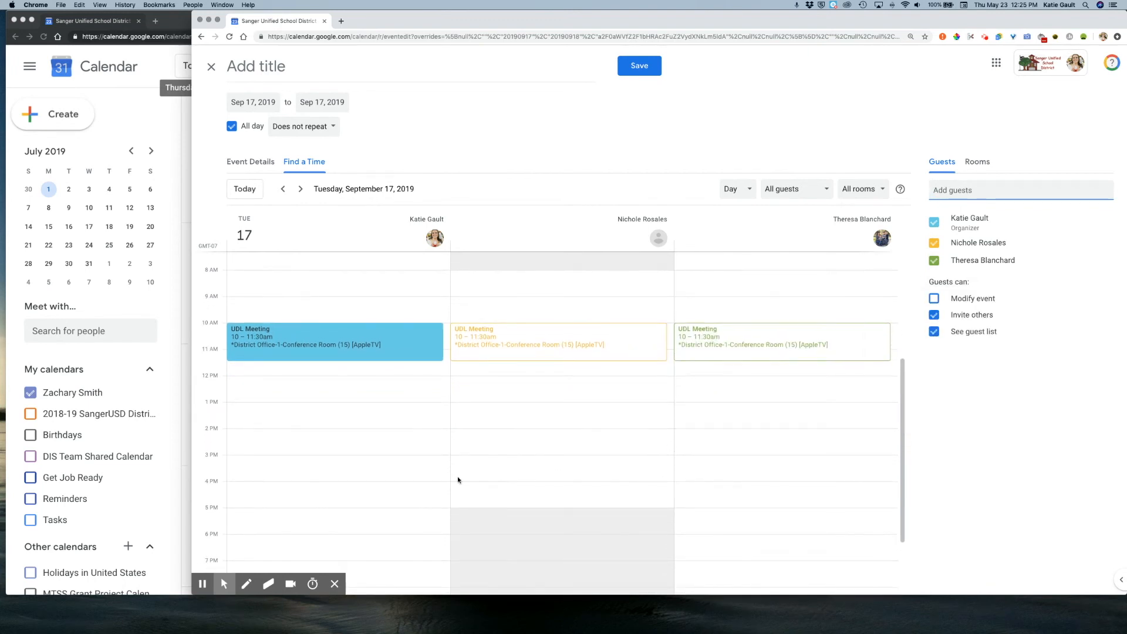
scroll(457, 476, down, 1)
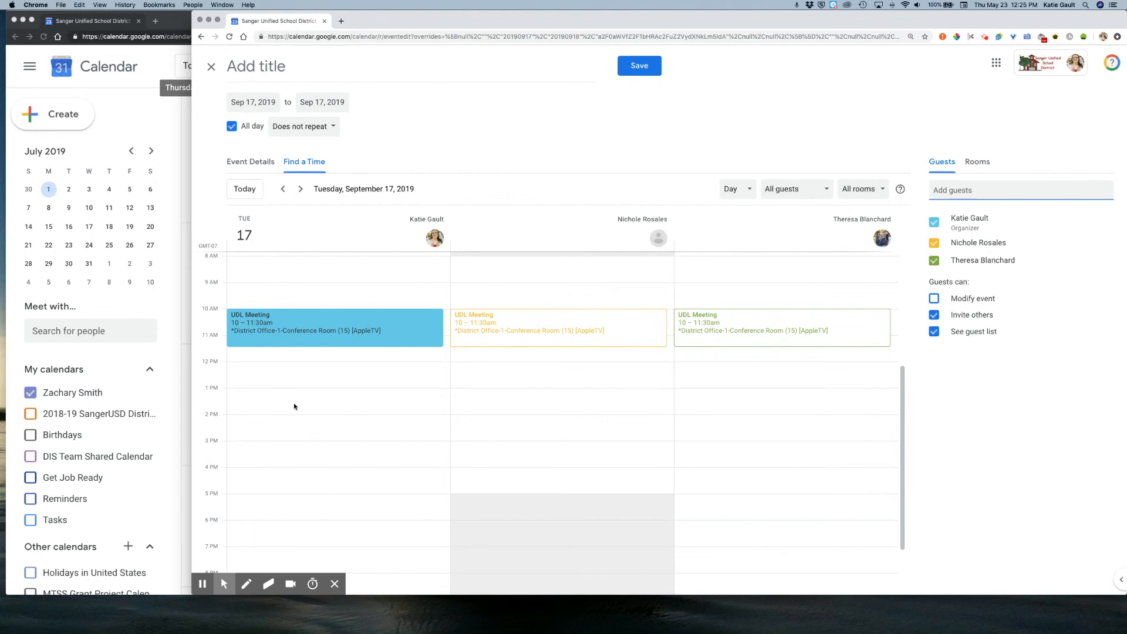
scroll(343, 413, up, 2)
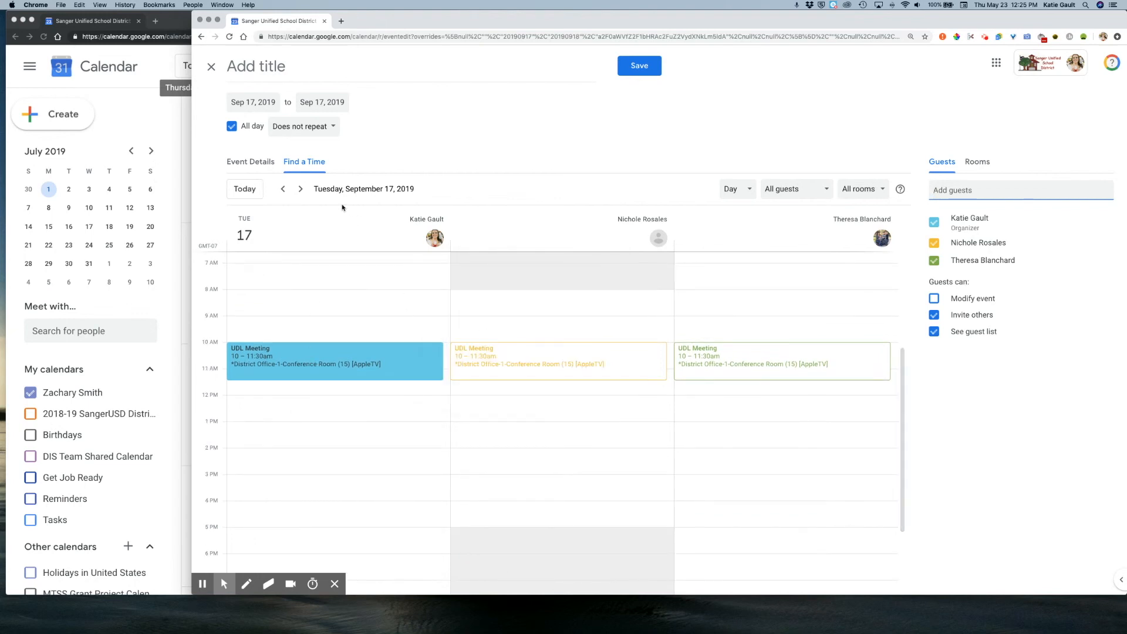
- Move the draft event to Friday, September 20, 2019 from 8:30am to 9:30am, and discard it without saving
click(300, 188)
click(301, 189)
click(300, 189)
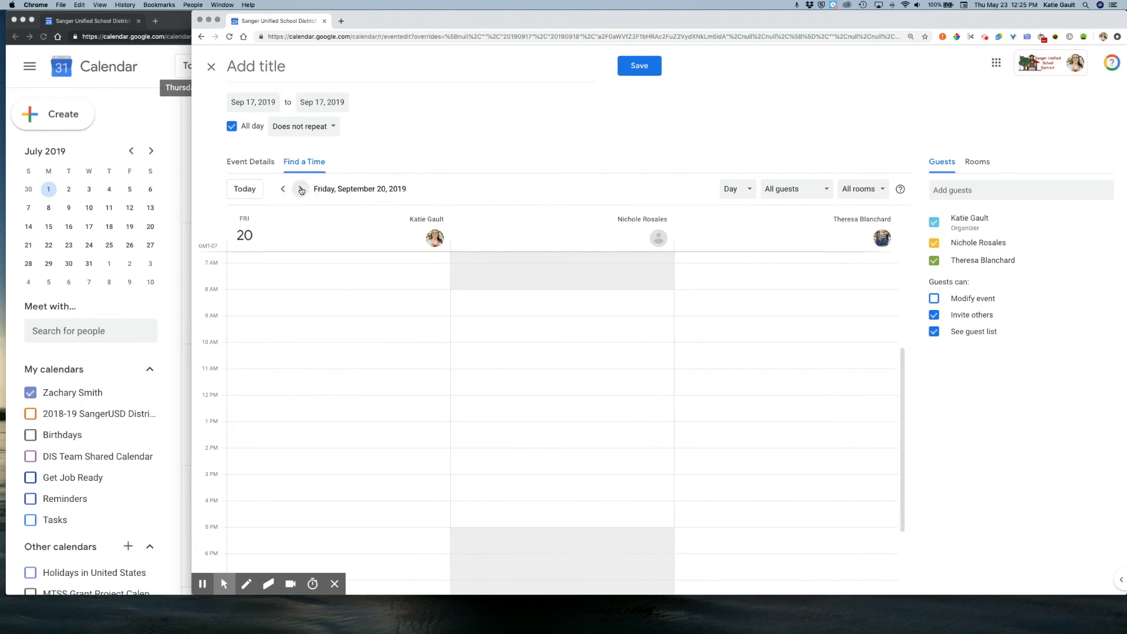
scroll(276, 300, down, 1)
drag(277, 286, 362, 312)
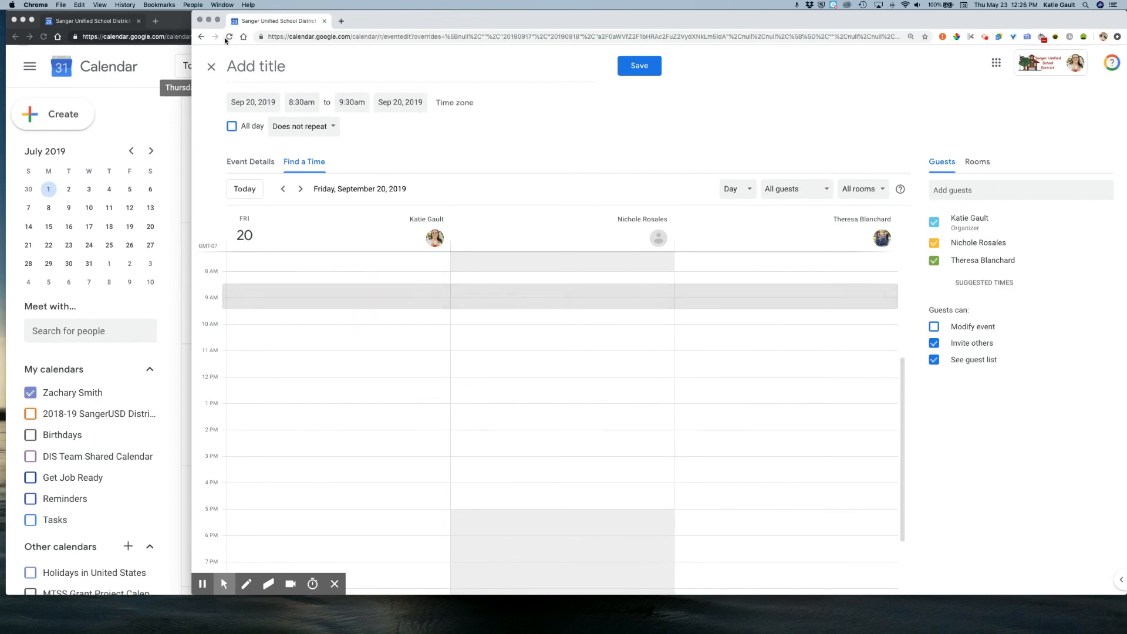
click(211, 66)
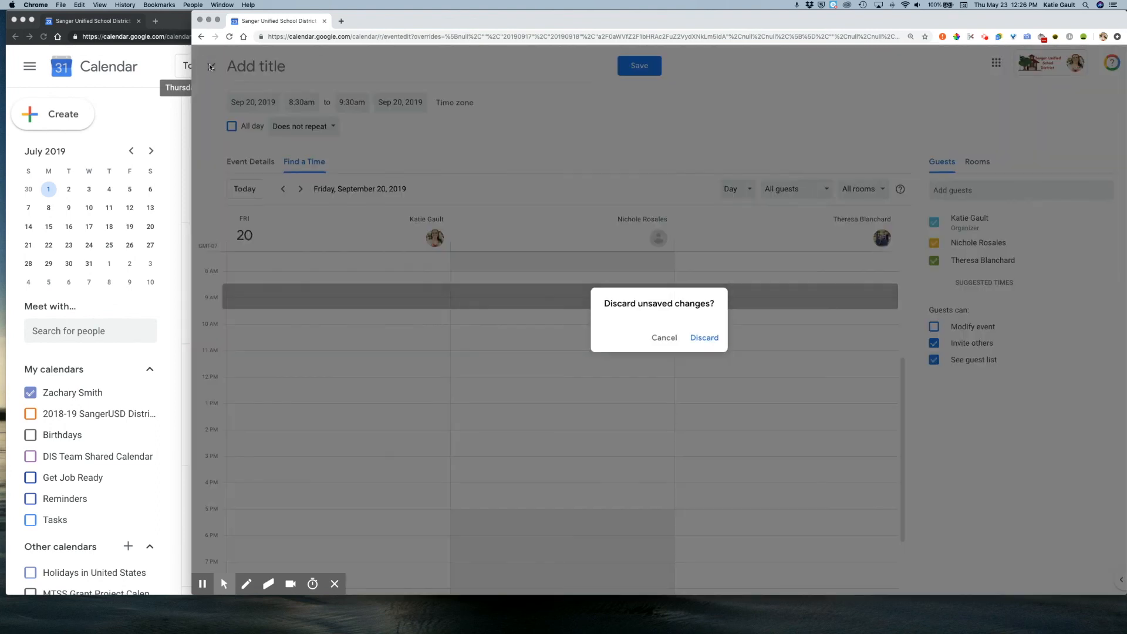
click(705, 333)
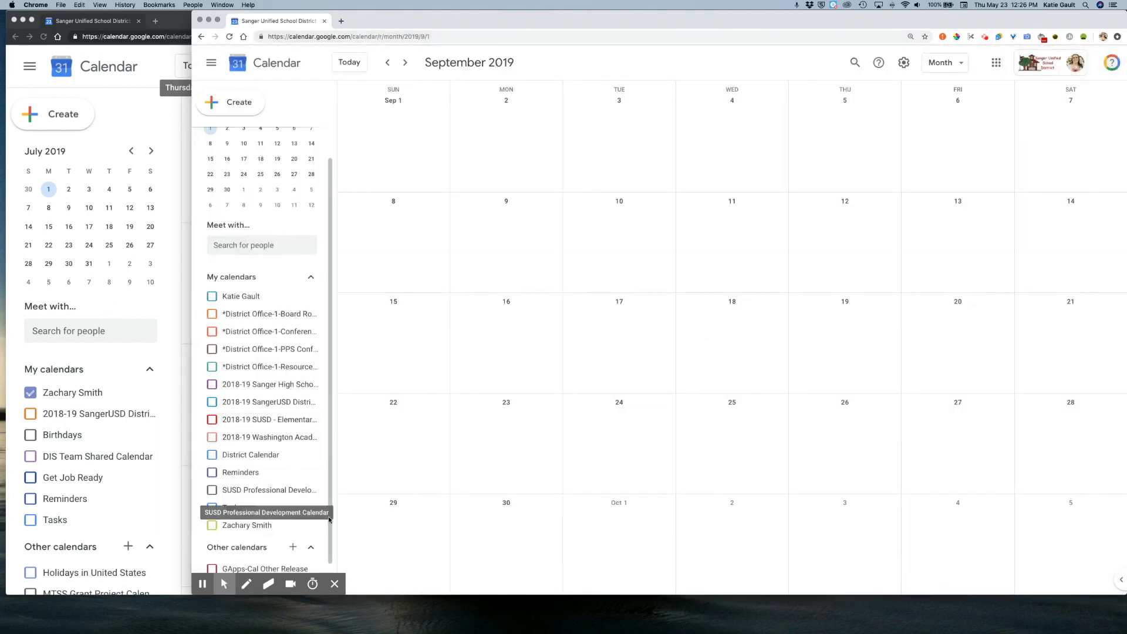
- Open the settings and sharing page of the organizer's delegated calendar and review its access permissions and sharing sections
click(311, 531)
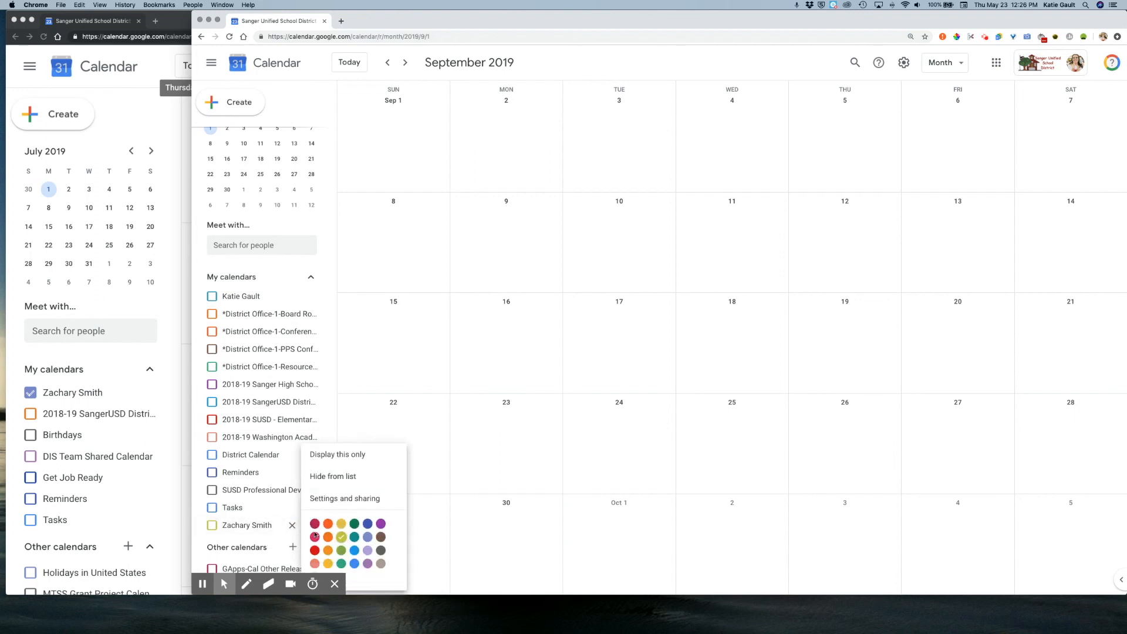
click(345, 498)
scroll(643, 451, down, 3)
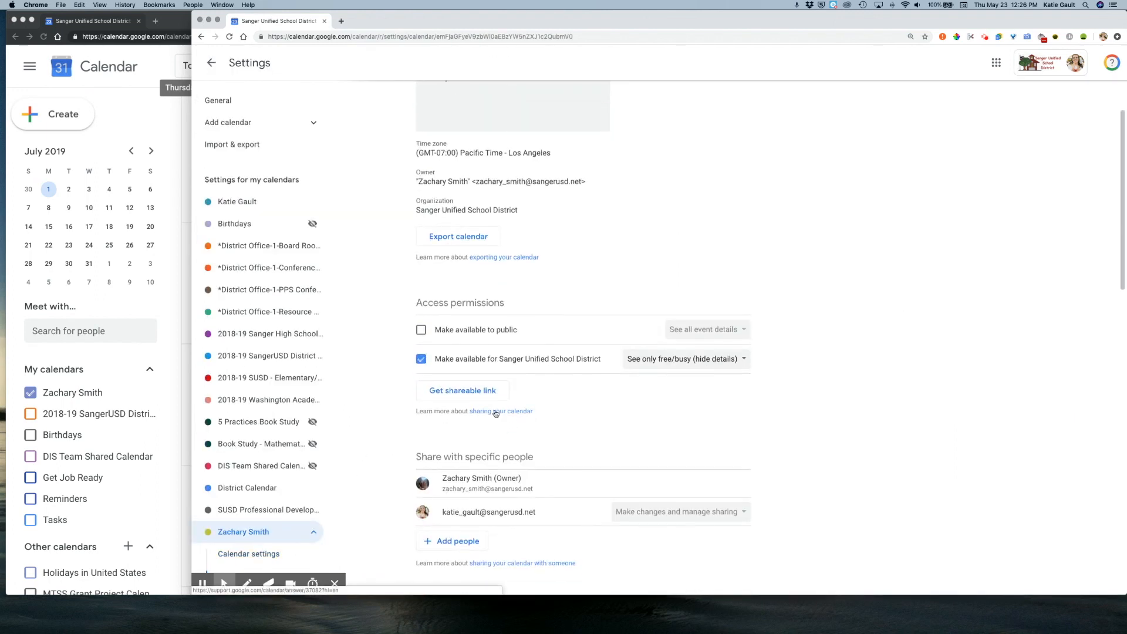
click(494, 412)
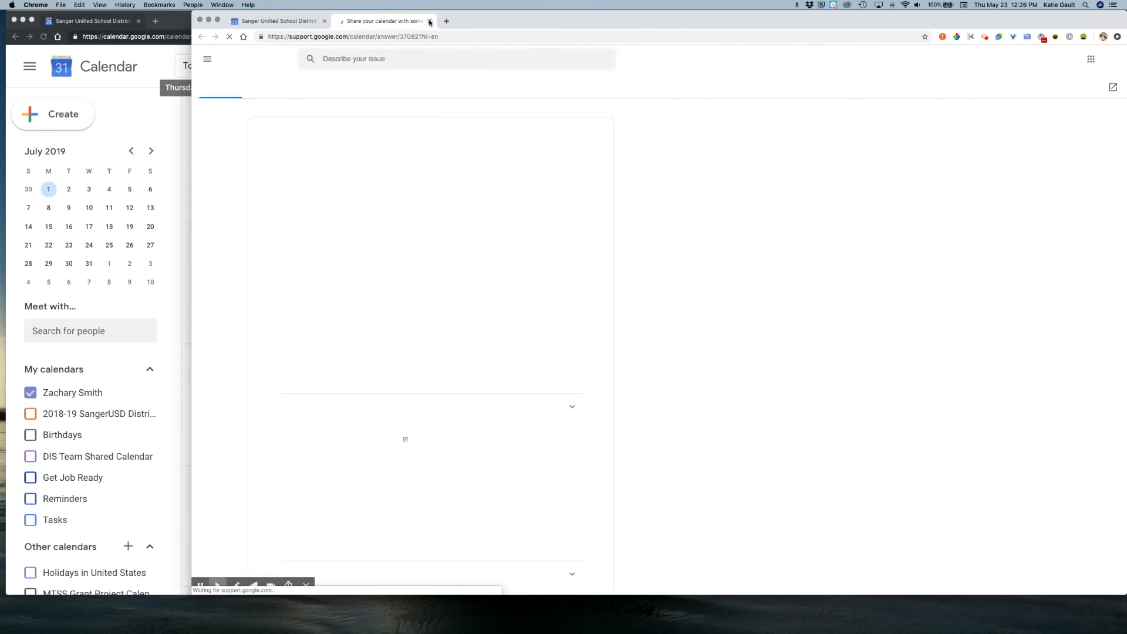
key(super+w)
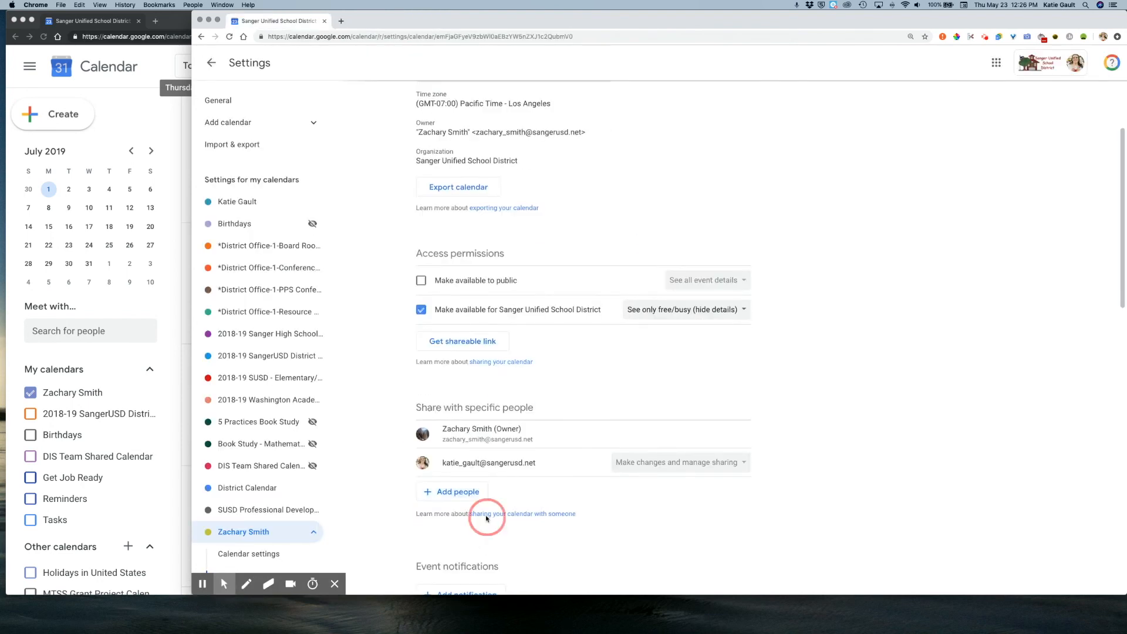
- Open the help article on sharing your calendar with someone and expand its "Delegate your calendar" instructions
click(485, 514)
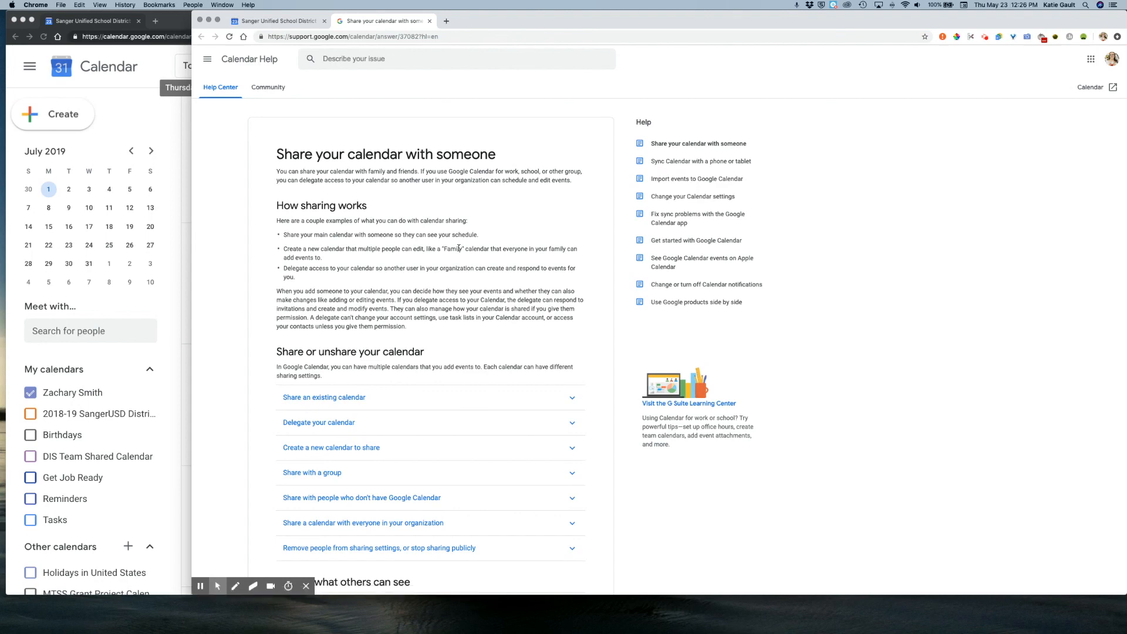
scroll(458, 249, down, 5)
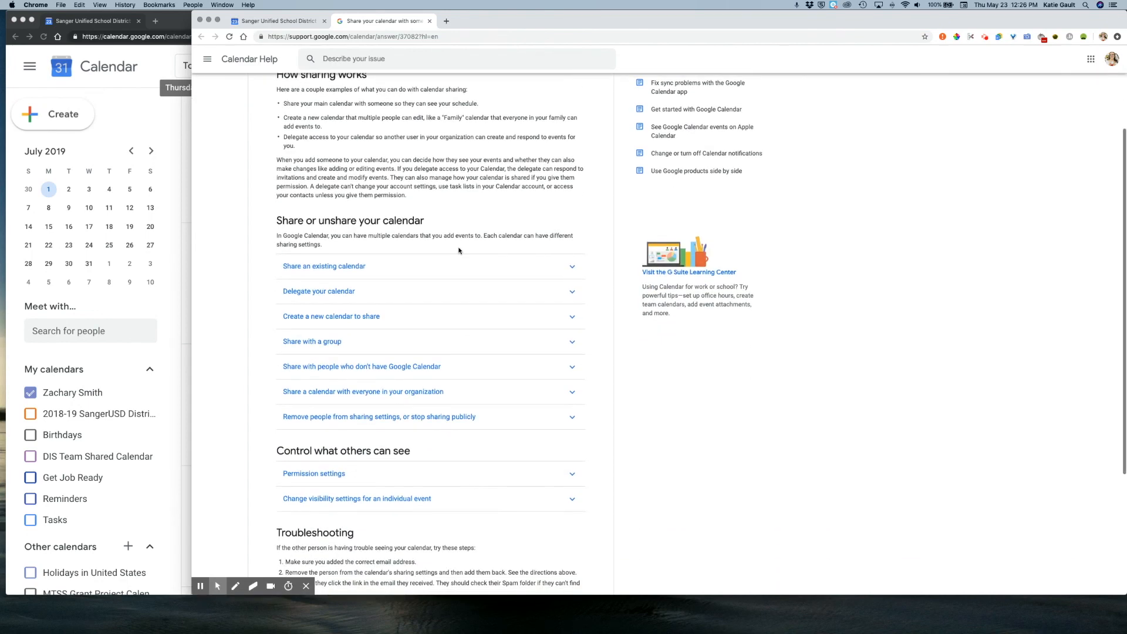
click(435, 297)
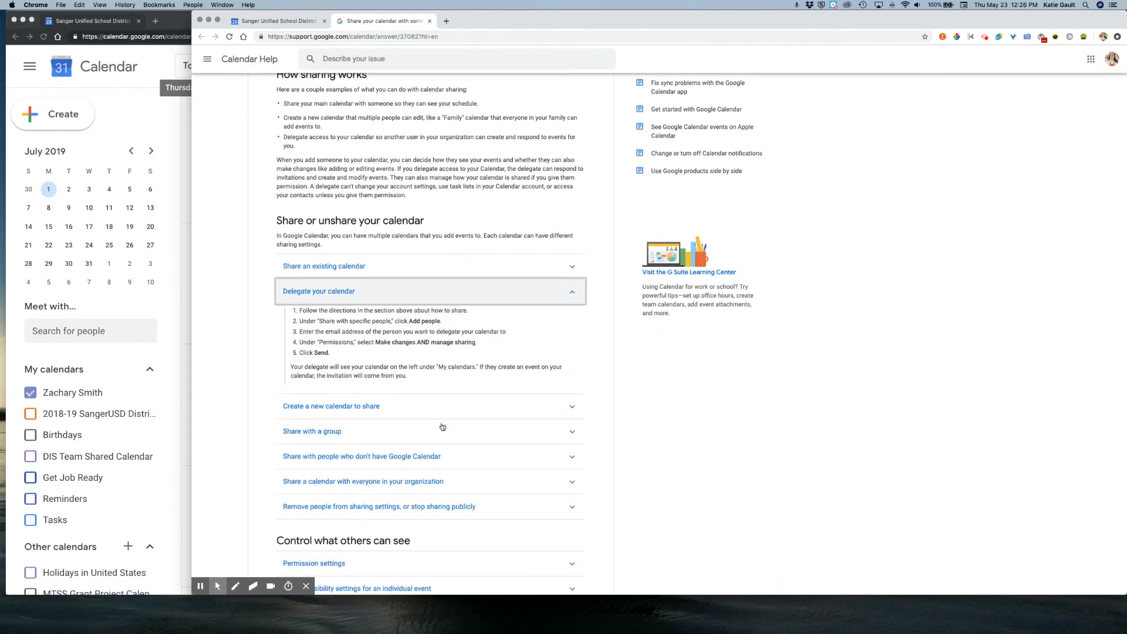